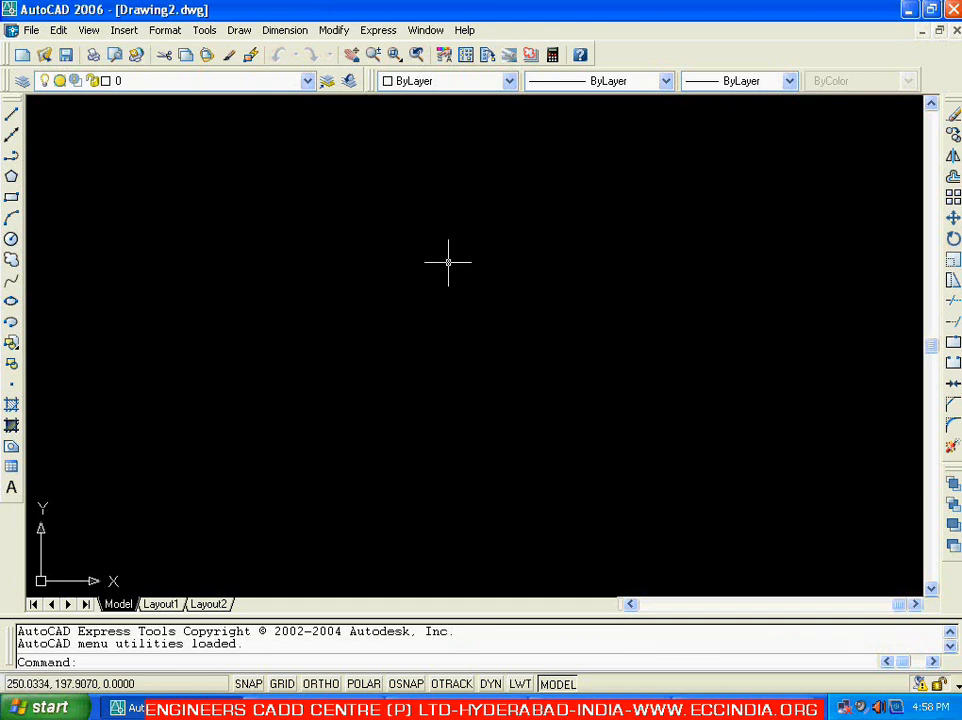
Draw a circle of radius 50 by center and radius in the empty drawing, and erase it
left_click(237, 31)
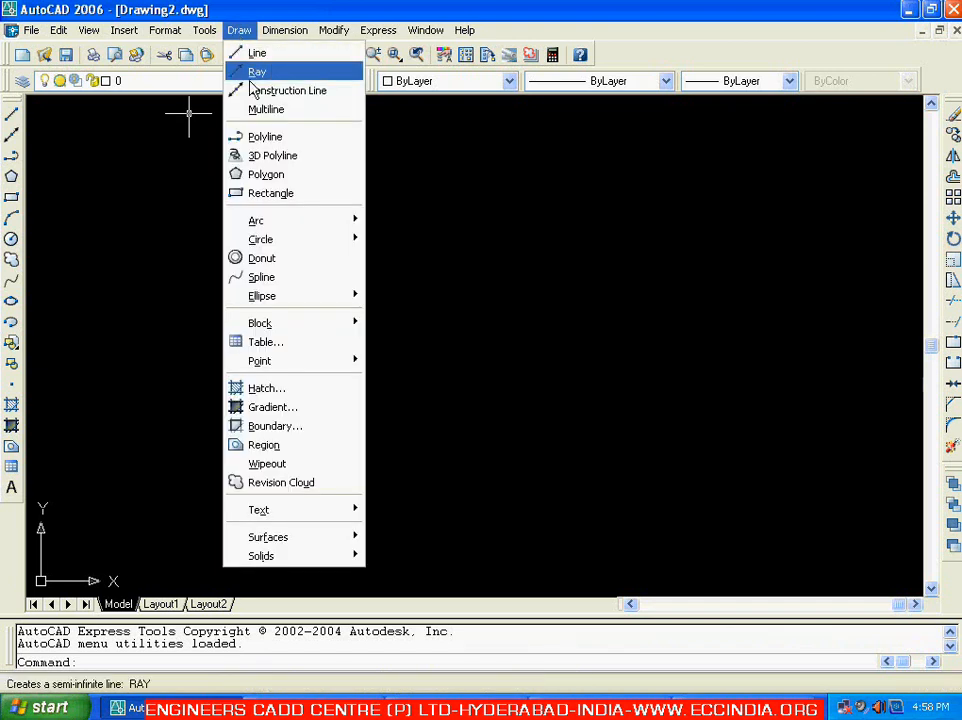
mouse_move(283, 243)
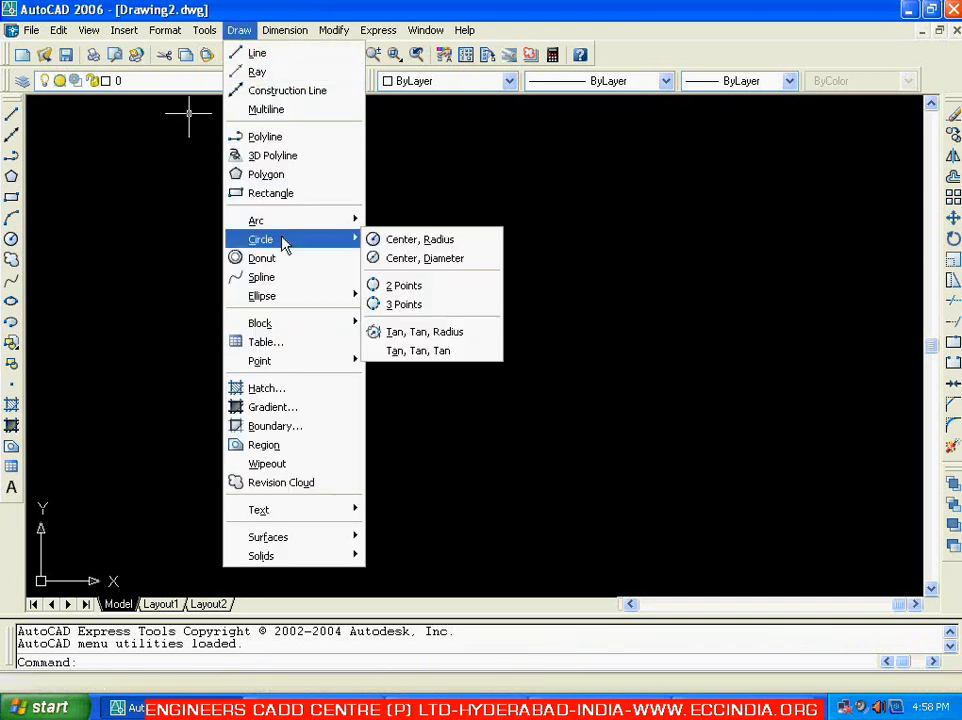
left_click(406, 247)
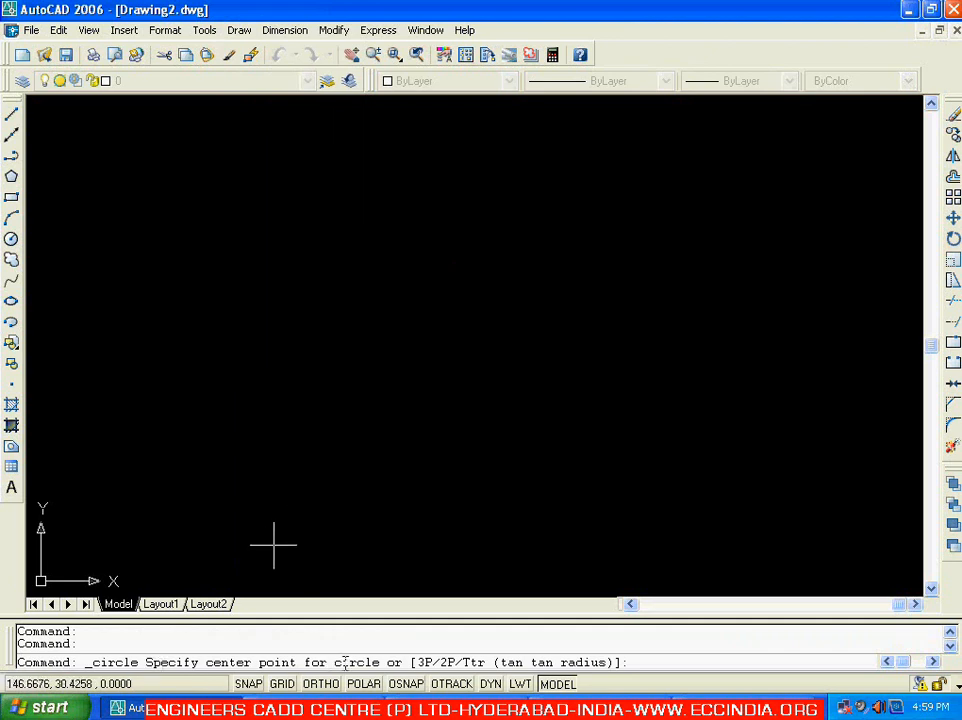
left_click(383, 382)
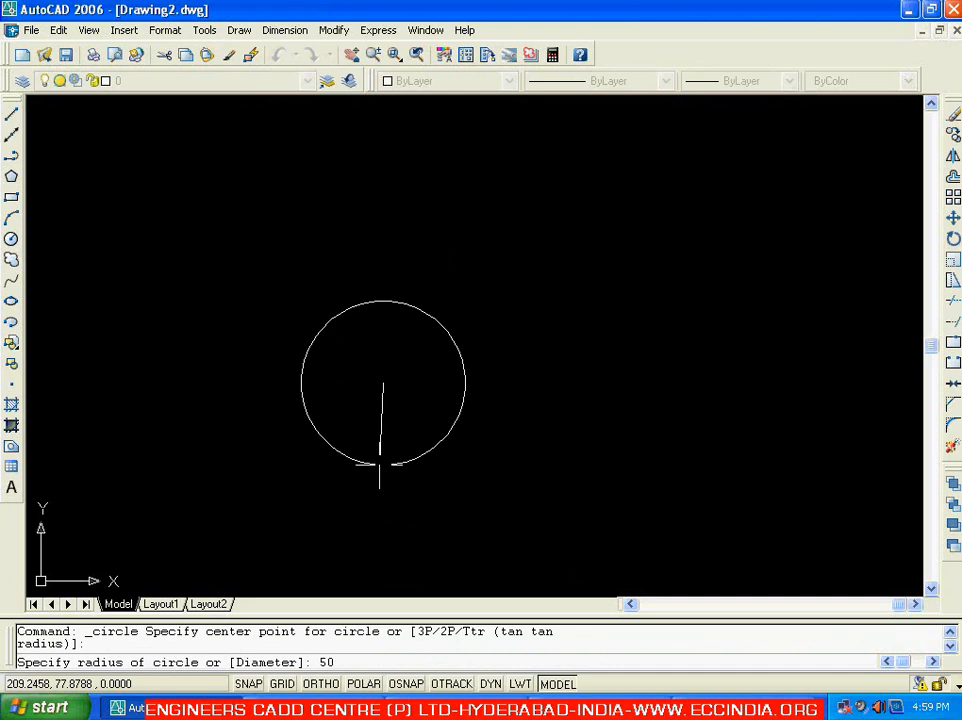
key("Return")
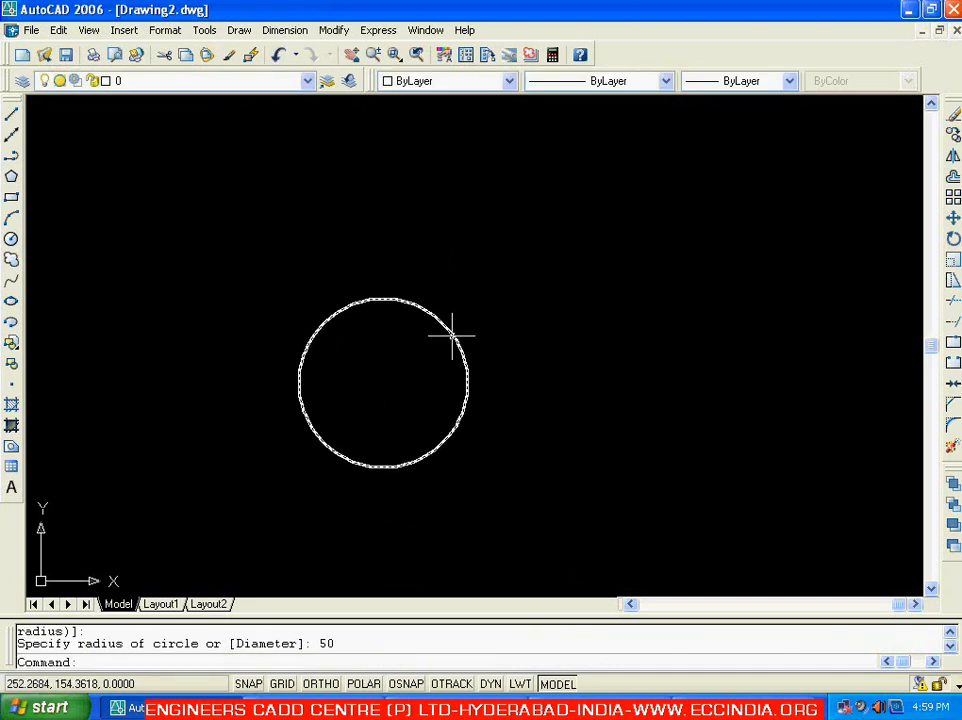
left_click(452, 336)
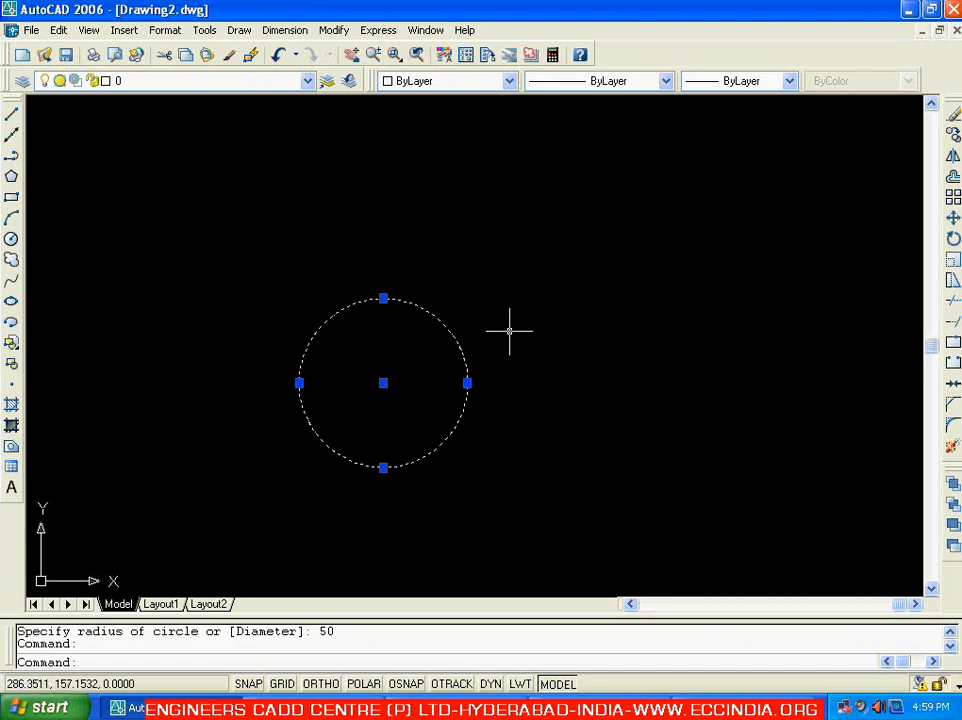
key("Delete")
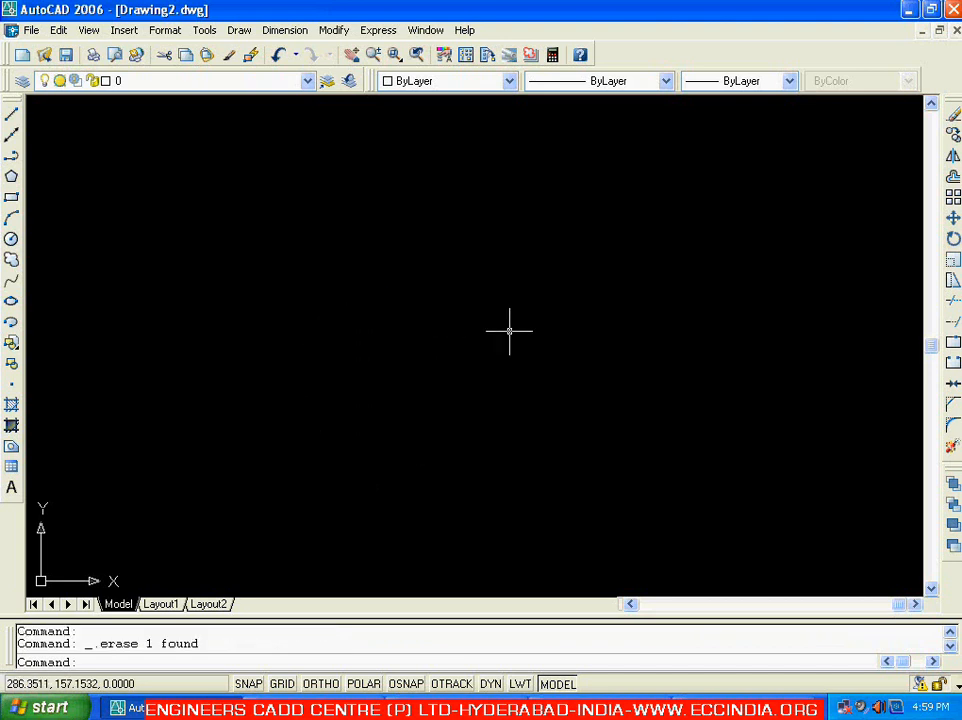
Draw a circle of radius 25 by center and radius, and erase it
left_click(239, 31)
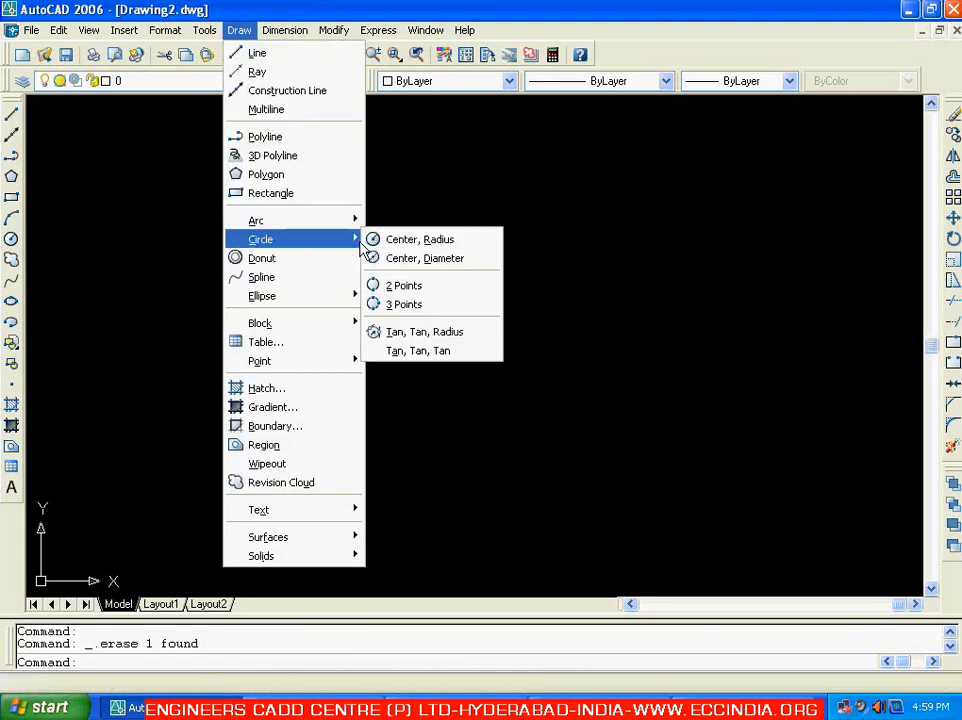
left_click(415, 240)
left_click(318, 378)
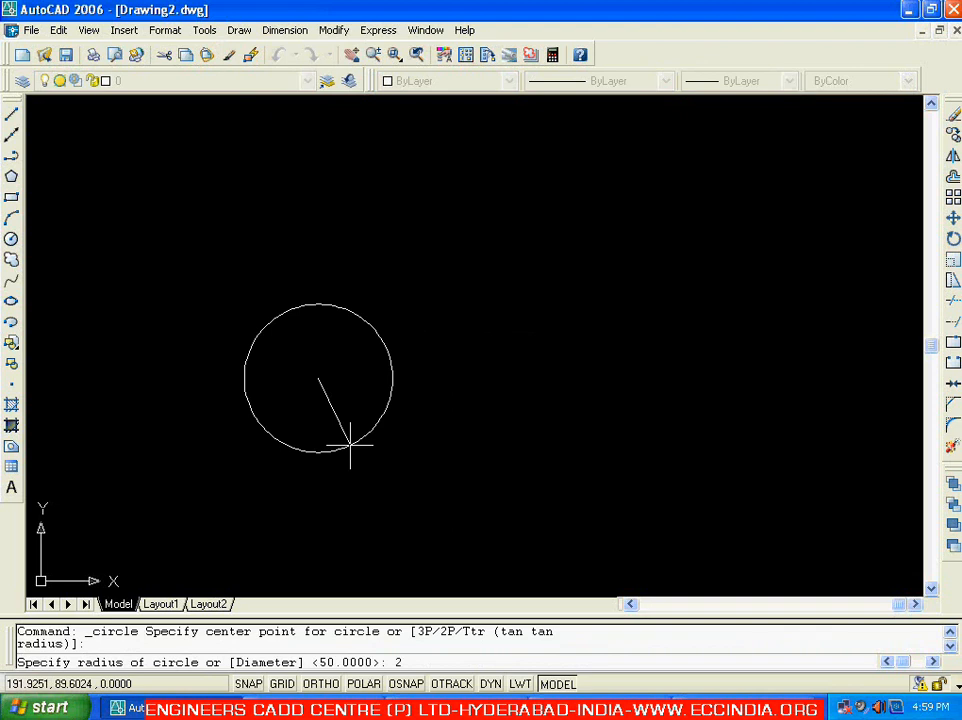
type("25")
key("Return")
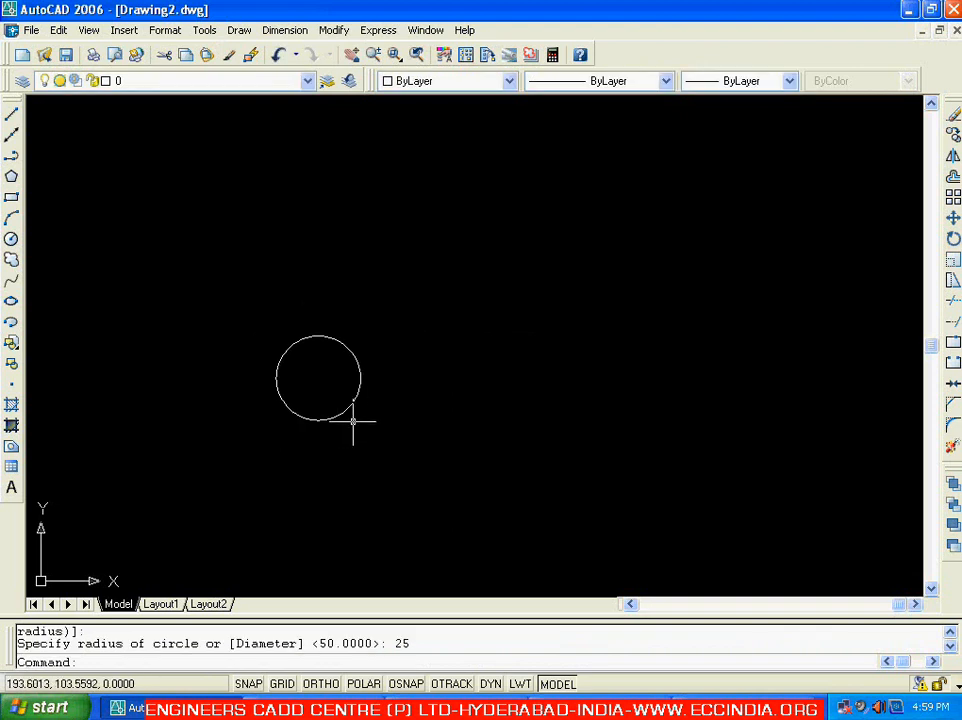
left_click(349, 409)
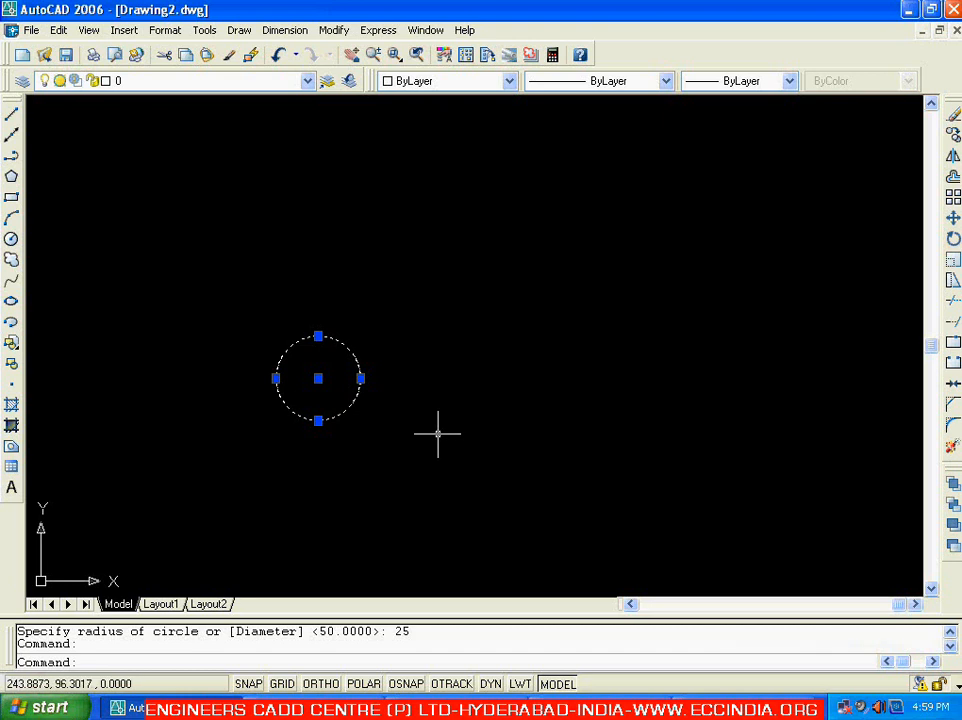
key("Delete")
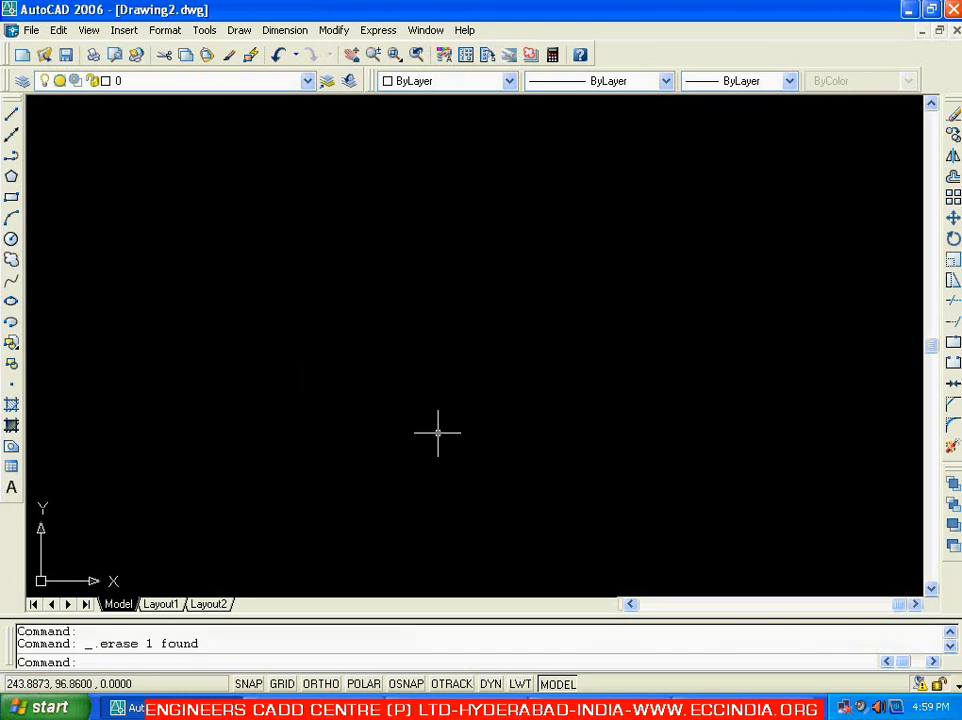
Draw a circle of diameter 100 by center and diameter, and erase it
left_click(238, 30)
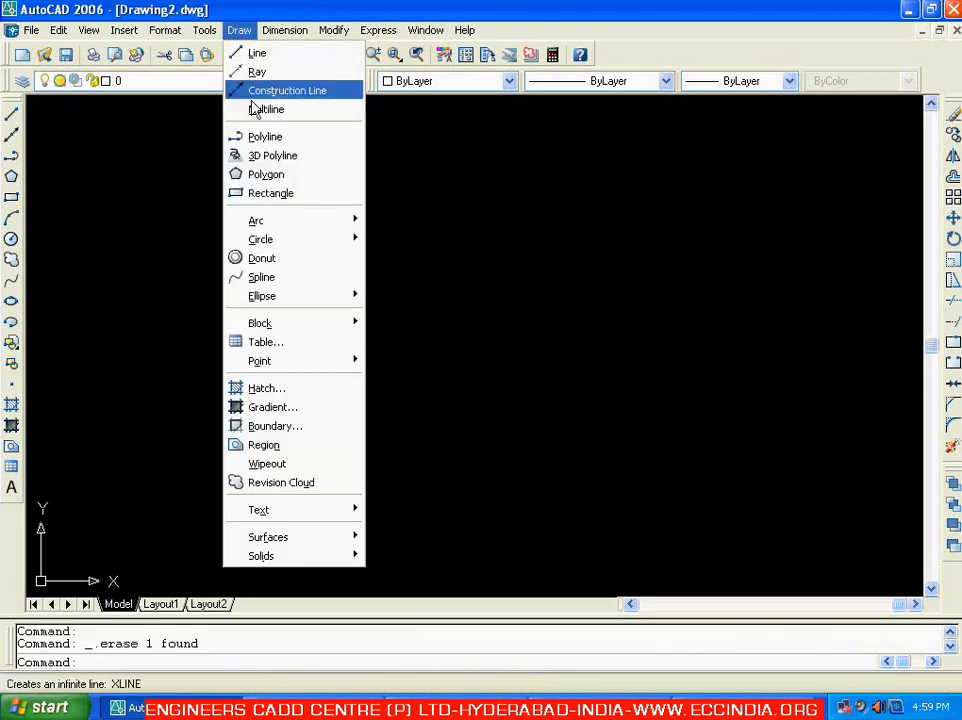
mouse_move(275, 241)
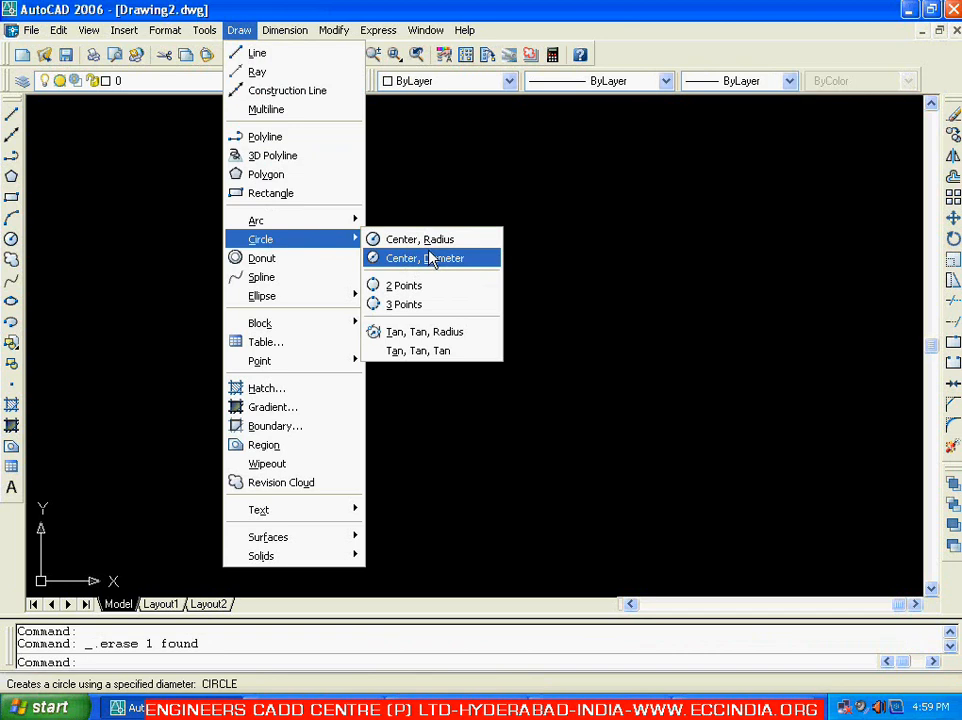
left_click(428, 258)
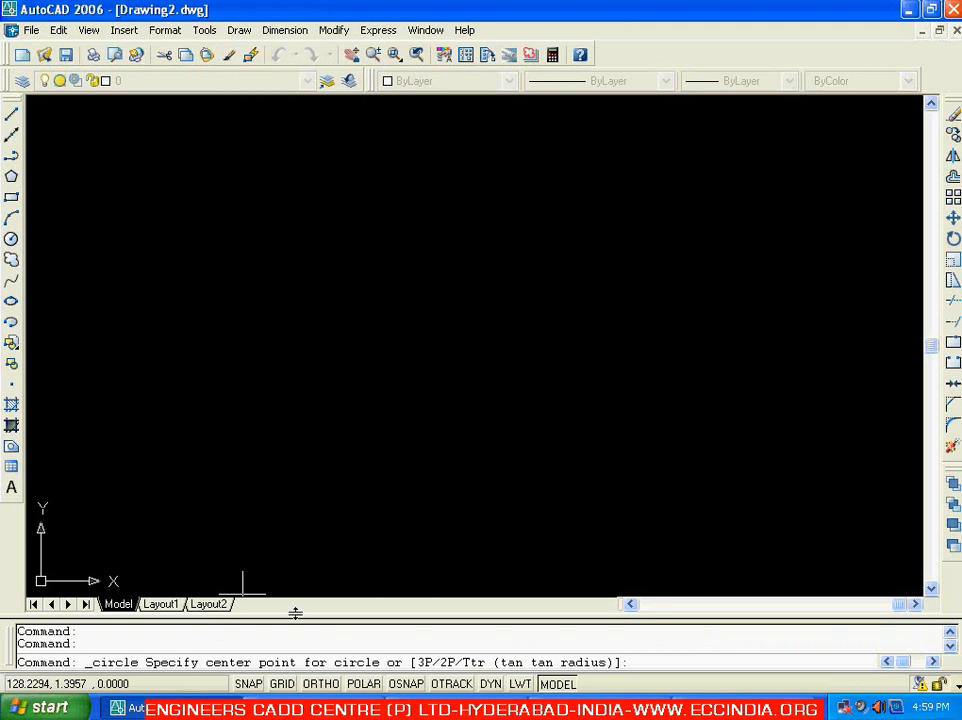
left_click(353, 369)
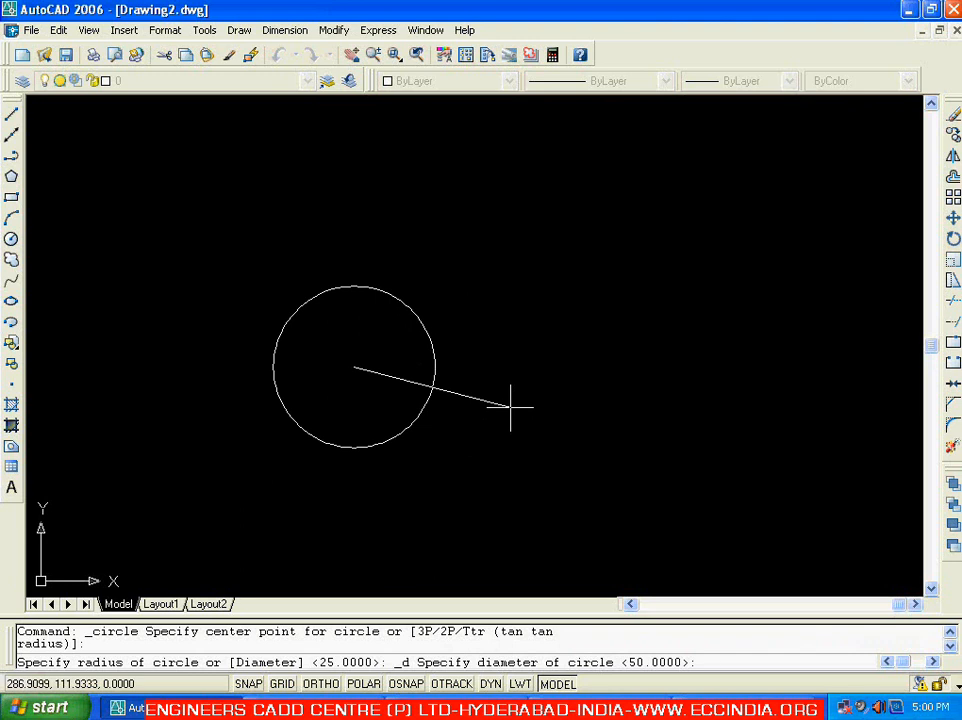
key("Return")
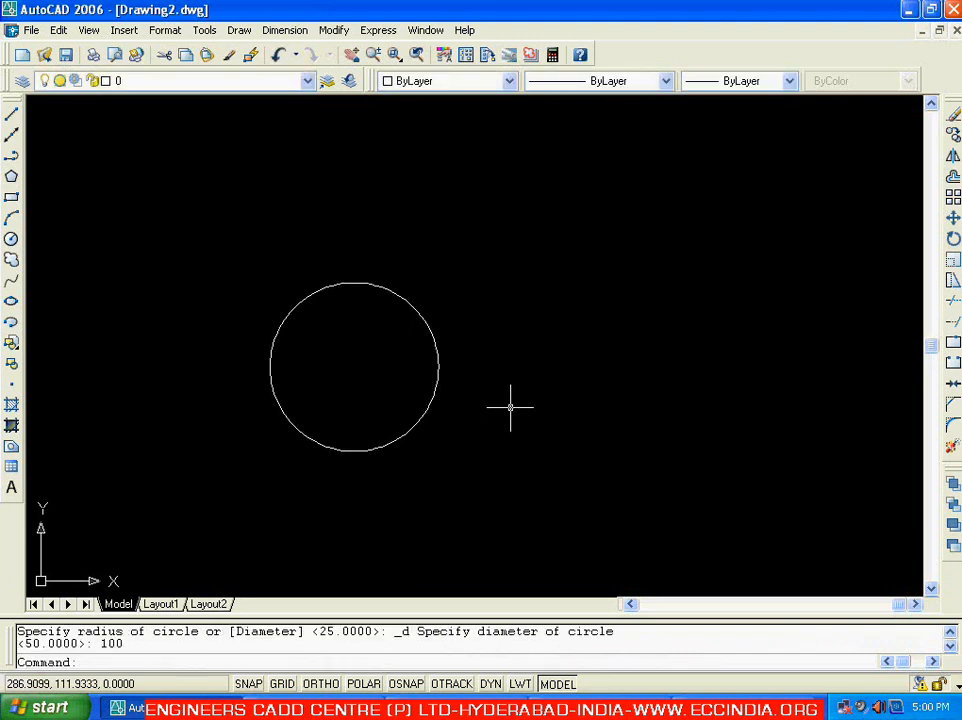
left_click(353, 281)
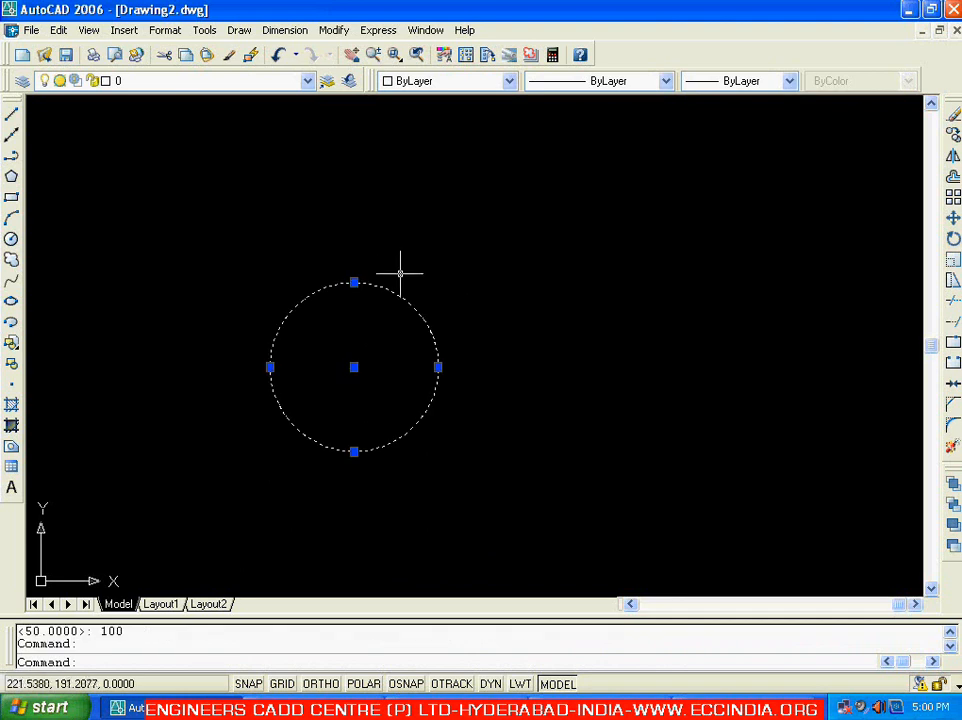
key("Delete")
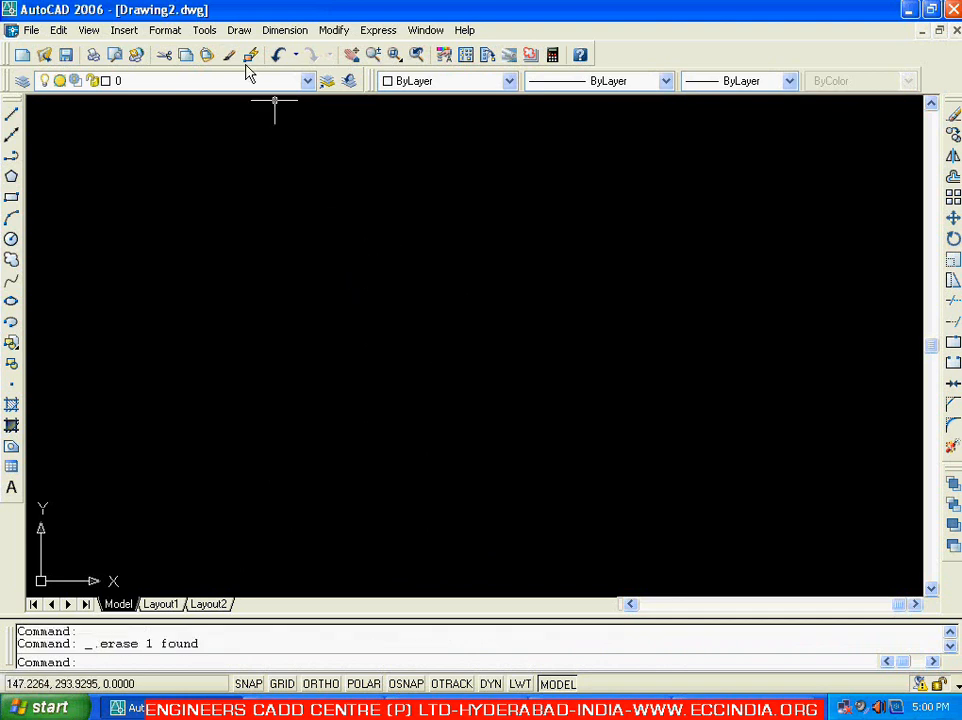
Draw a two-point circle between two freely picked diameter end points side by side, and erase it
left_click(239, 30)
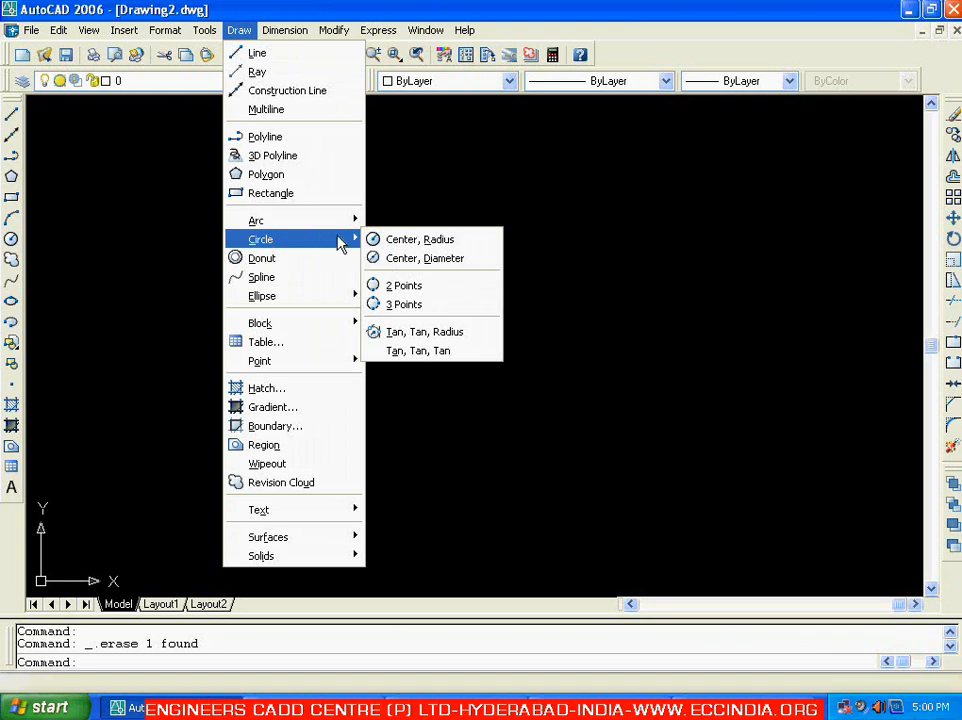
left_click(417, 287)
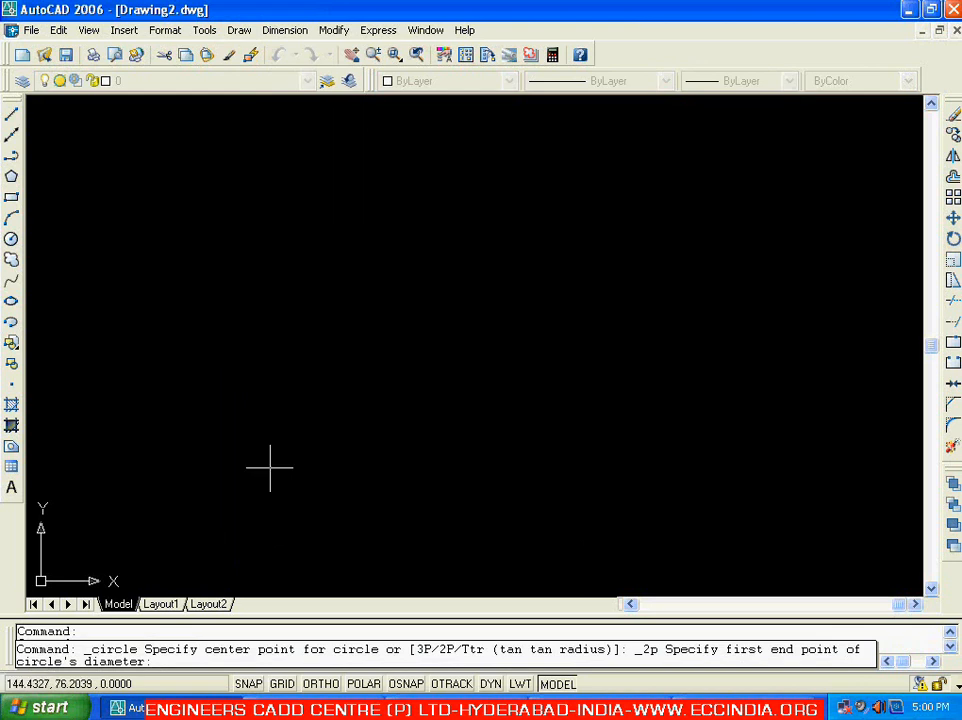
left_click(277, 384)
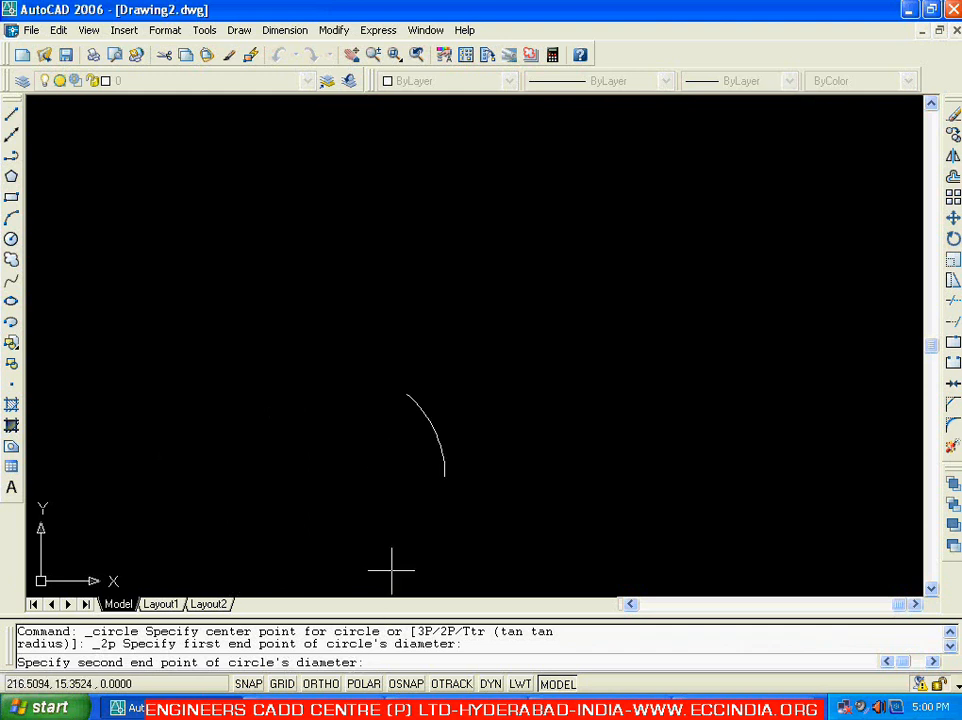
left_click(460, 369)
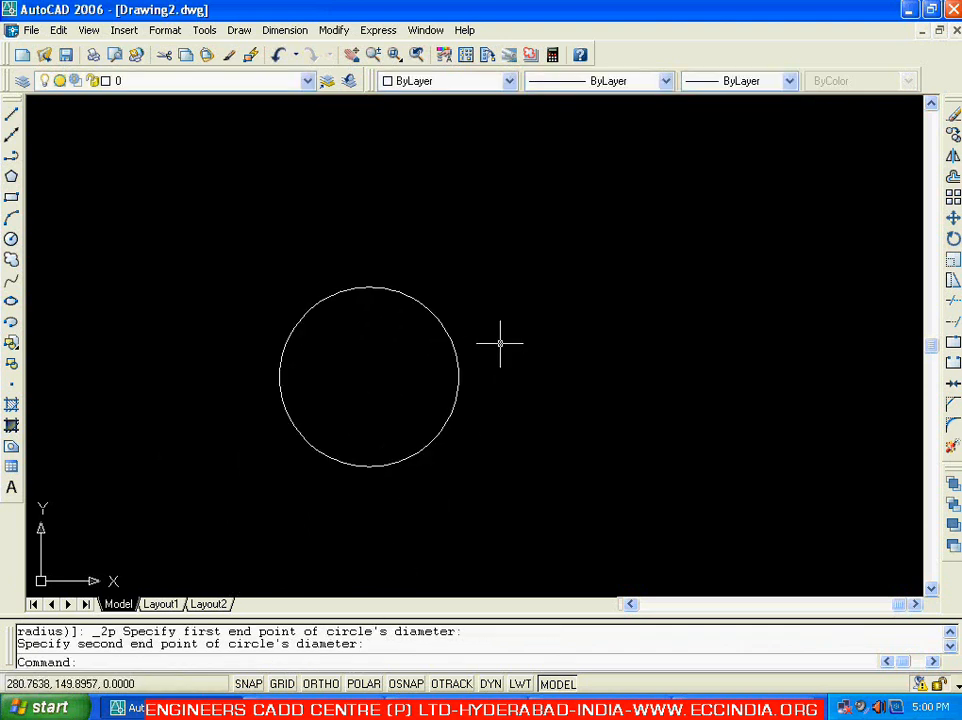
left_click(428, 307)
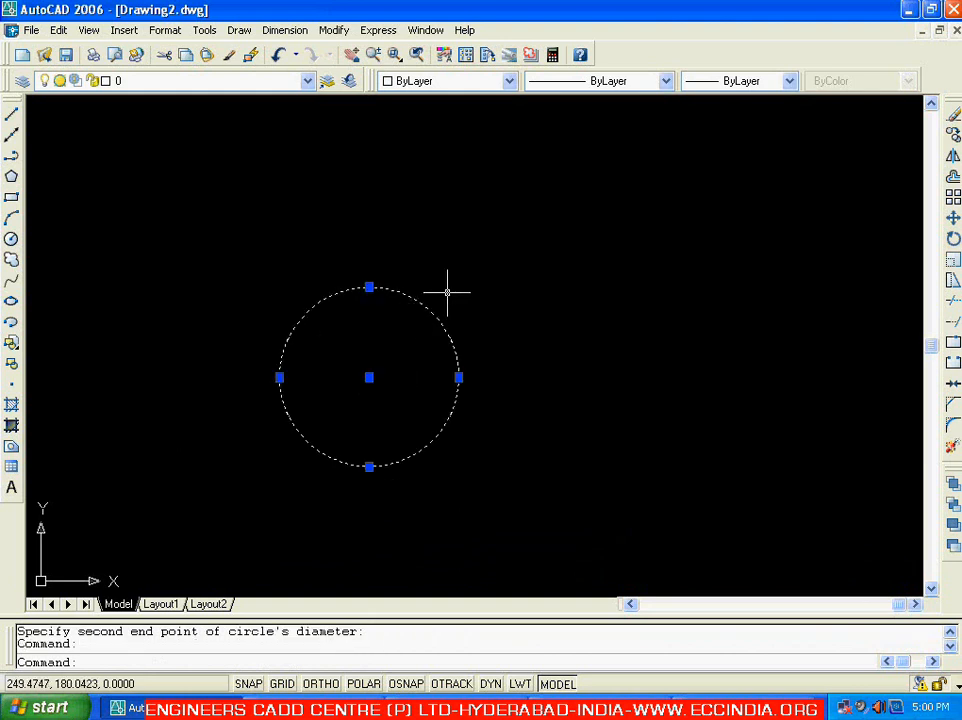
key("Delete")
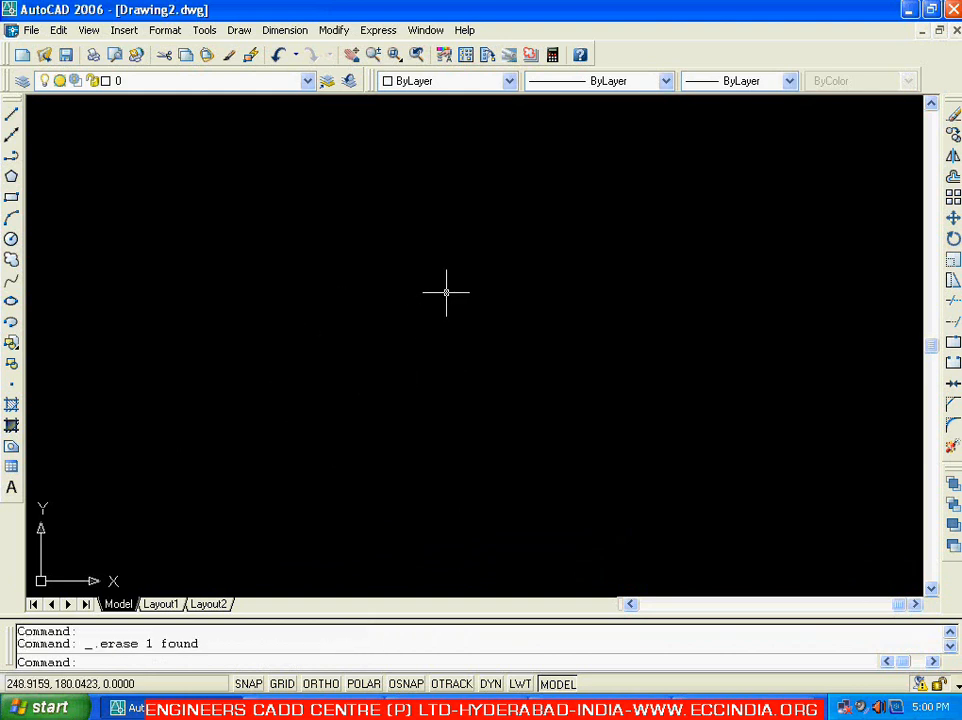
Draw a single horizontal line across the middle of the drawing with Ortho mode on
left_click(11, 115)
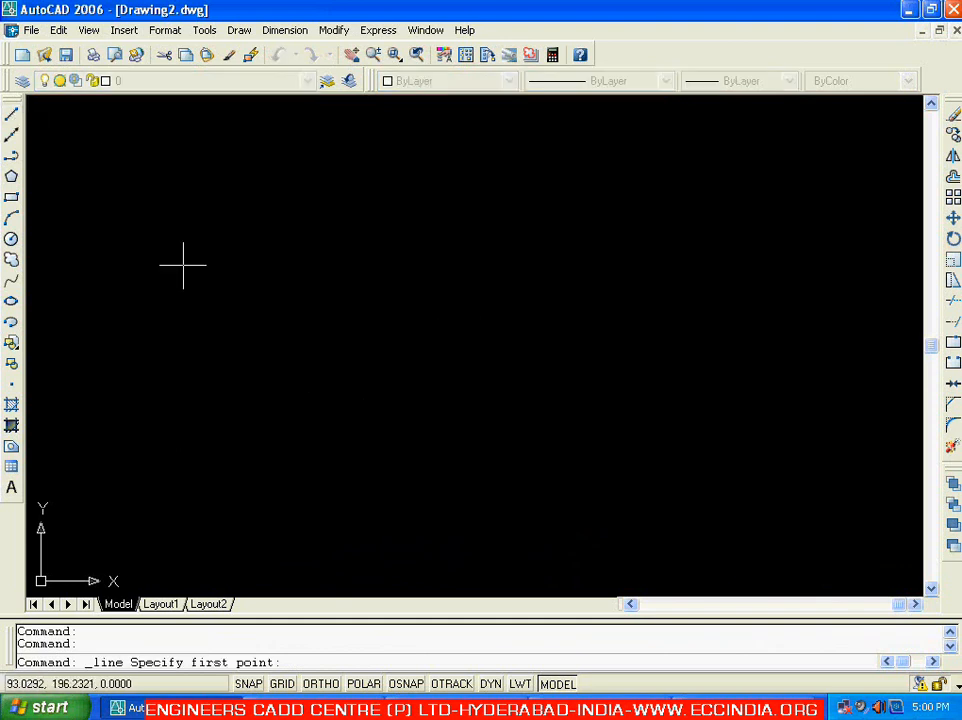
left_click(243, 397)
key("F8")
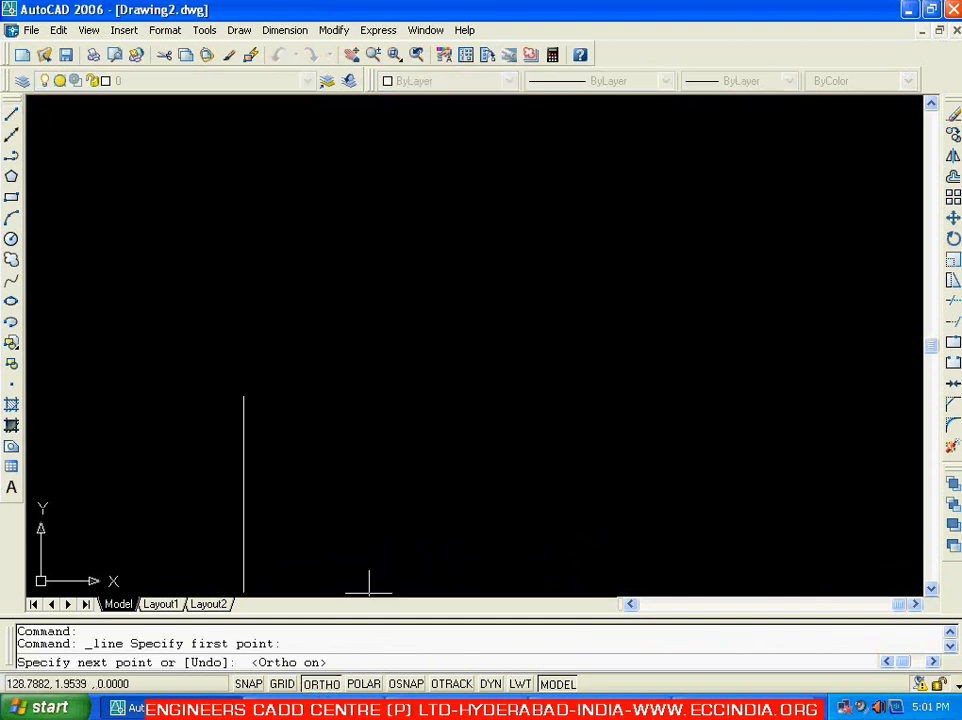
left_click(569, 396)
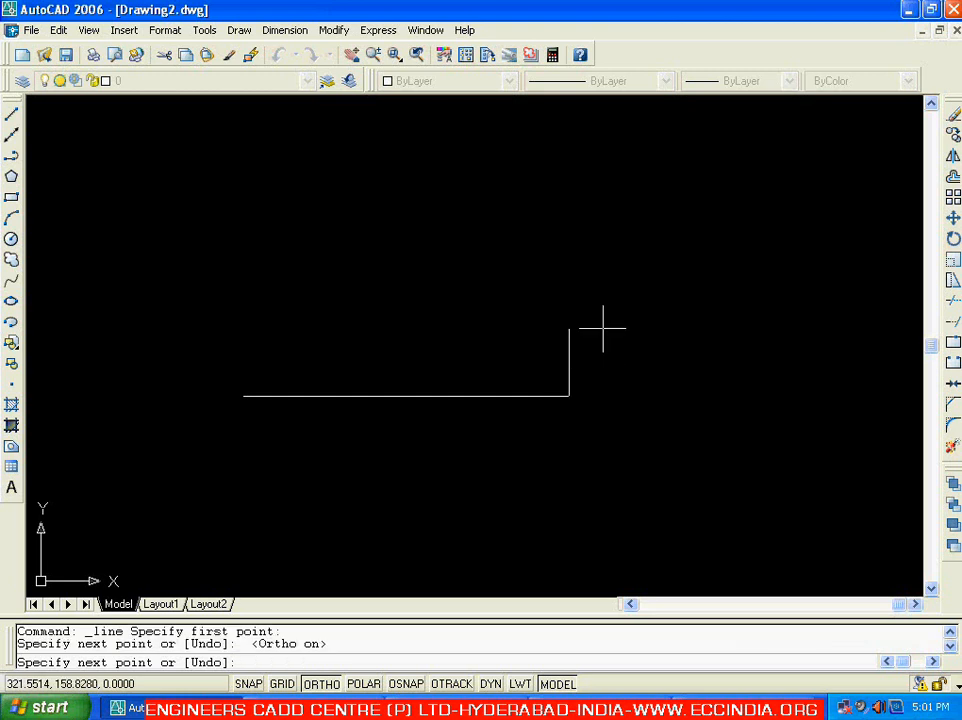
key("Escape")
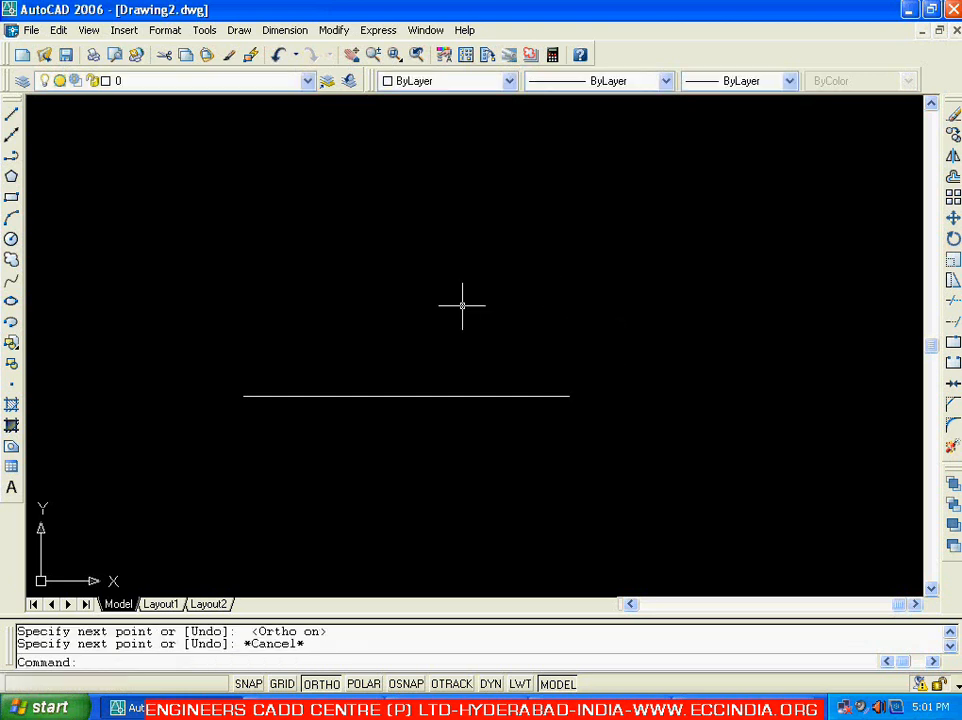
Display the Object Snap tools above the line and draw a two-point circle with its diameter snapped to the line's two endpoints
left_click(239, 32)
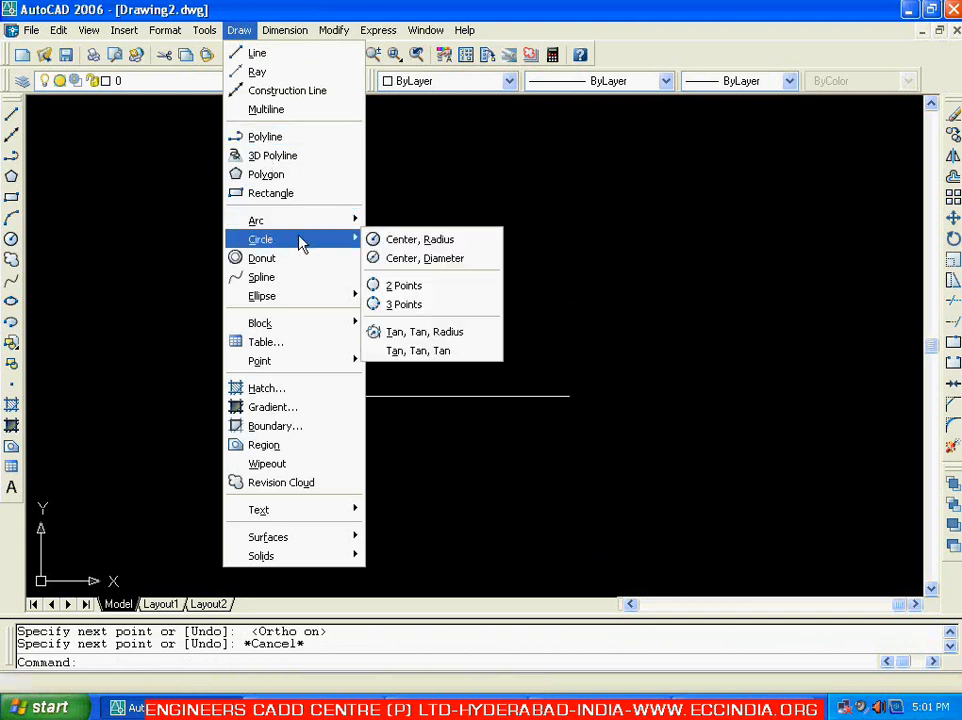
left_click(440, 288)
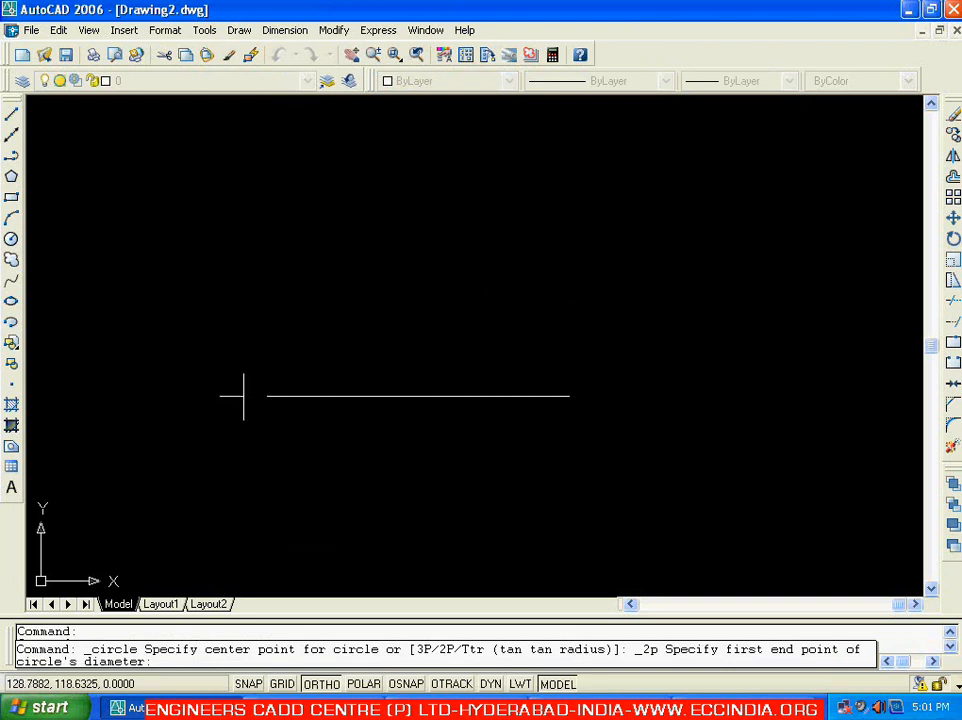
right_click(377, 61)
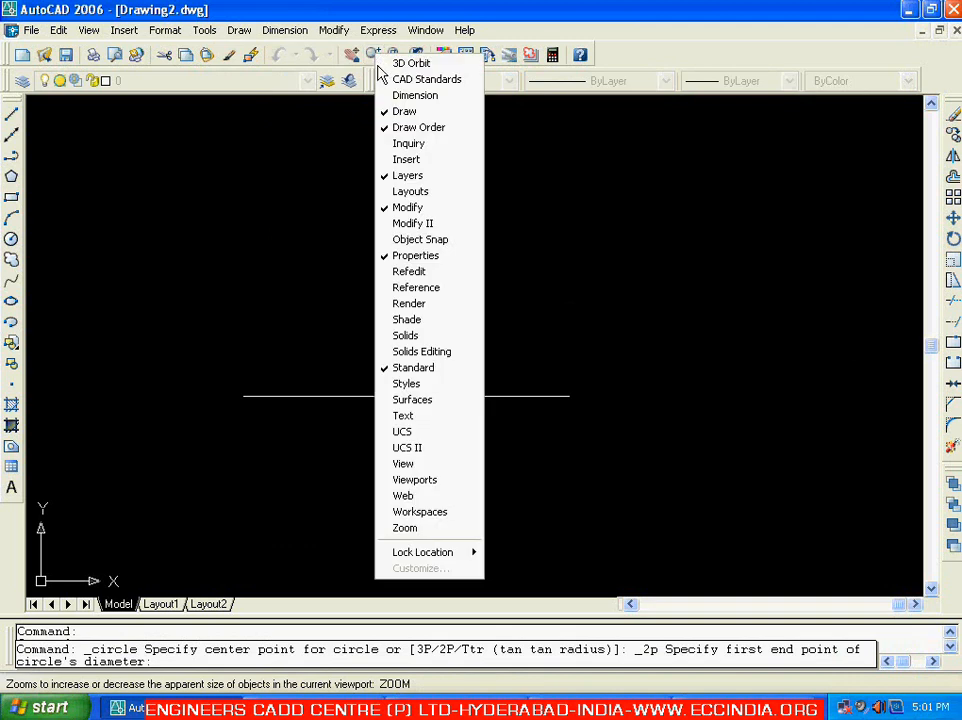
left_click(431, 243)
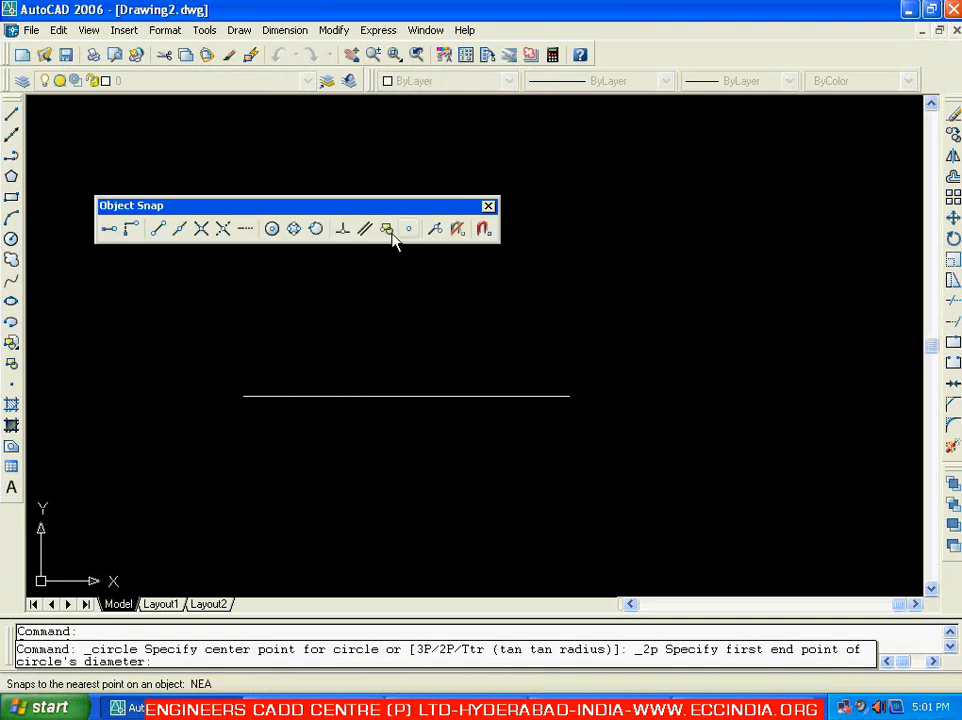
left_click_drag(318, 212, 519, 175)
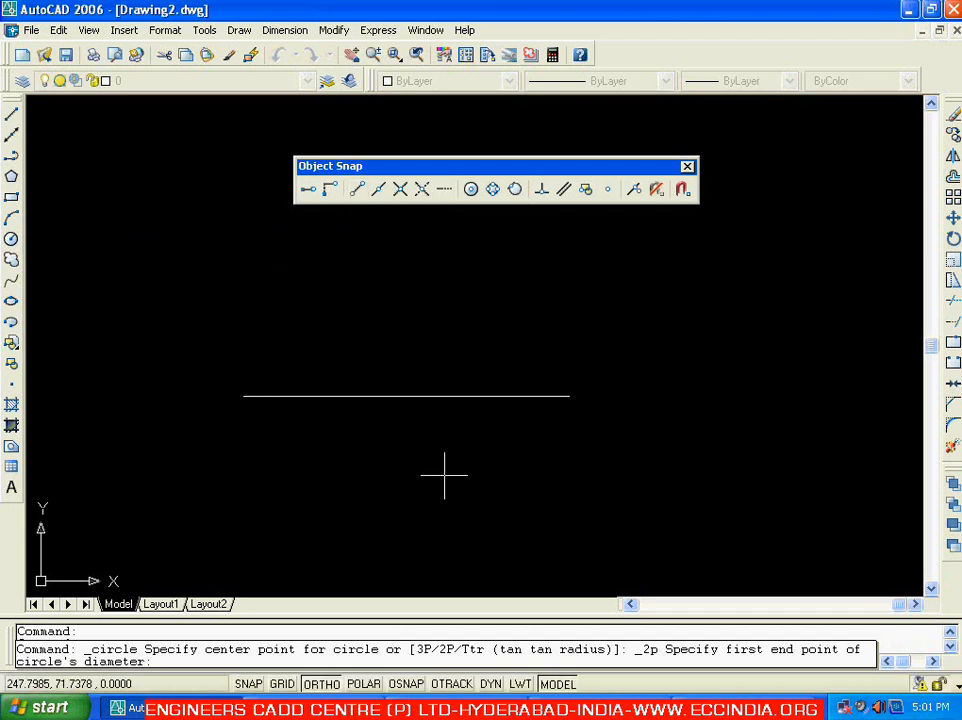
left_click(356, 191)
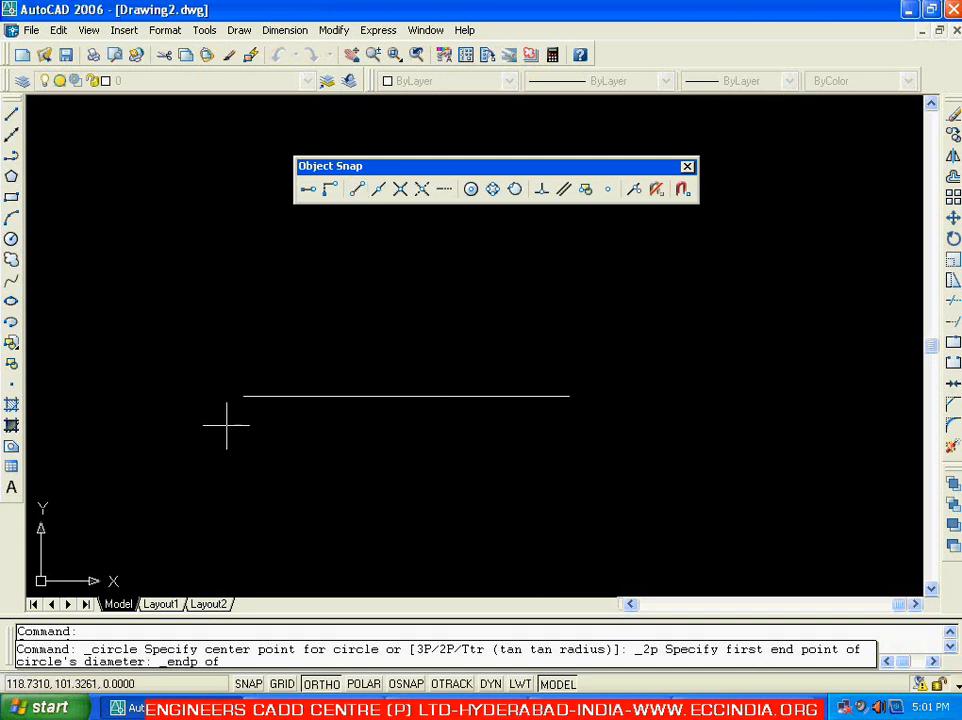
left_click(242, 397)
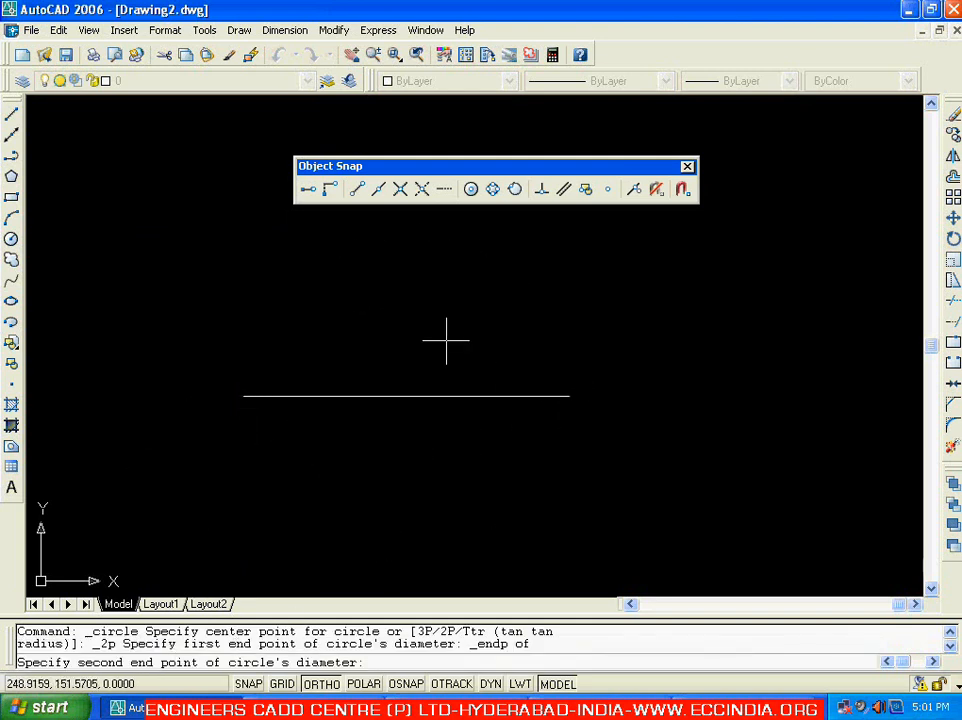
left_click(357, 189)
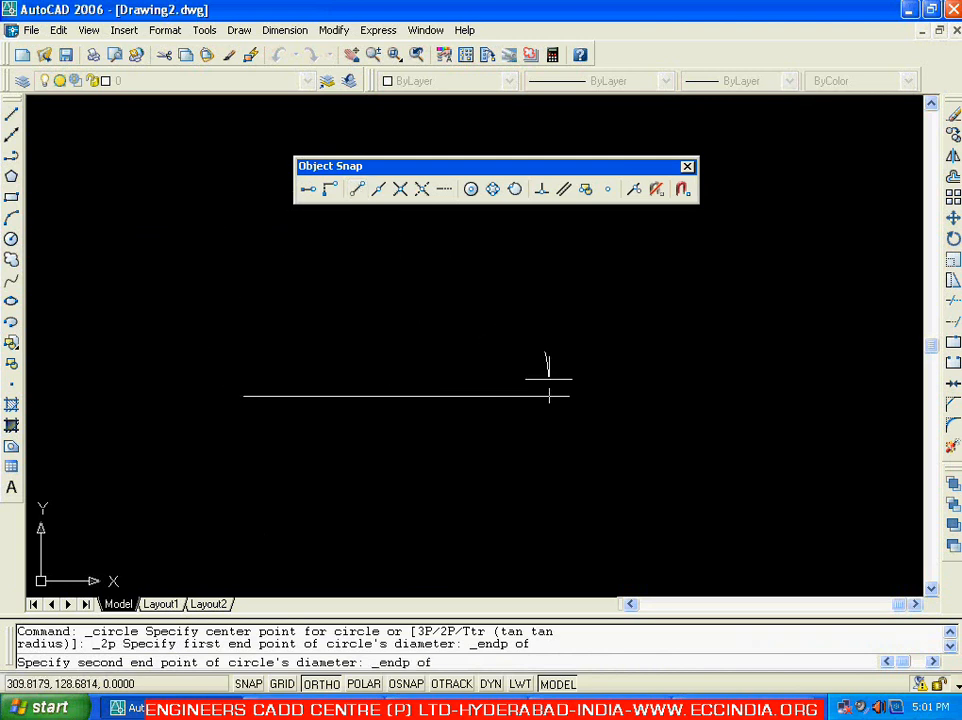
left_click(567, 395)
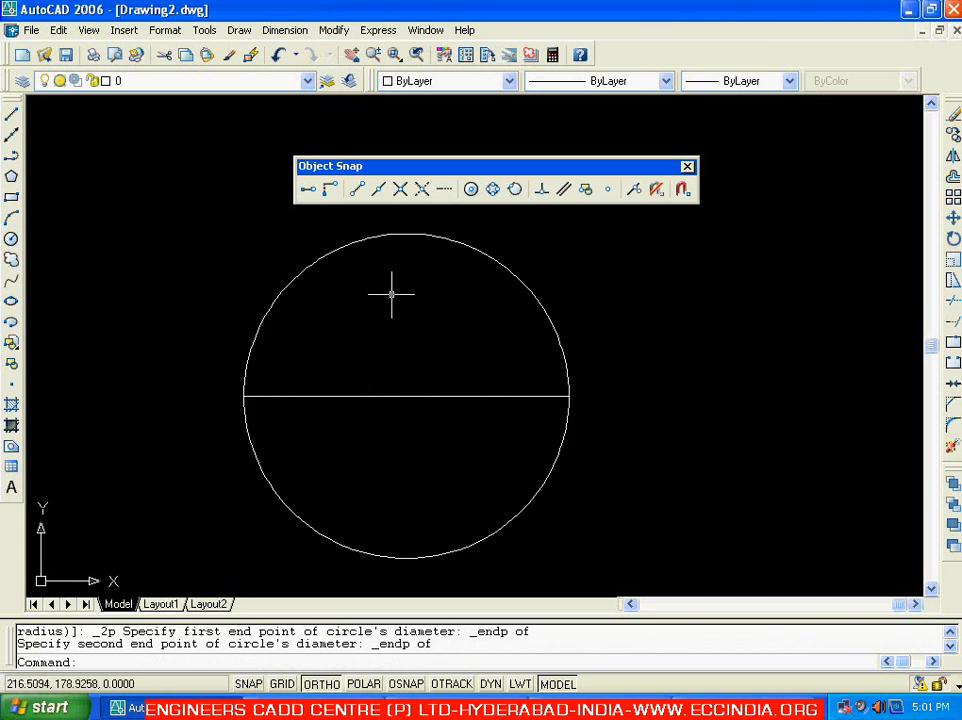
Erase the horizontal line and the circle drawn around it
left_click(489, 396)
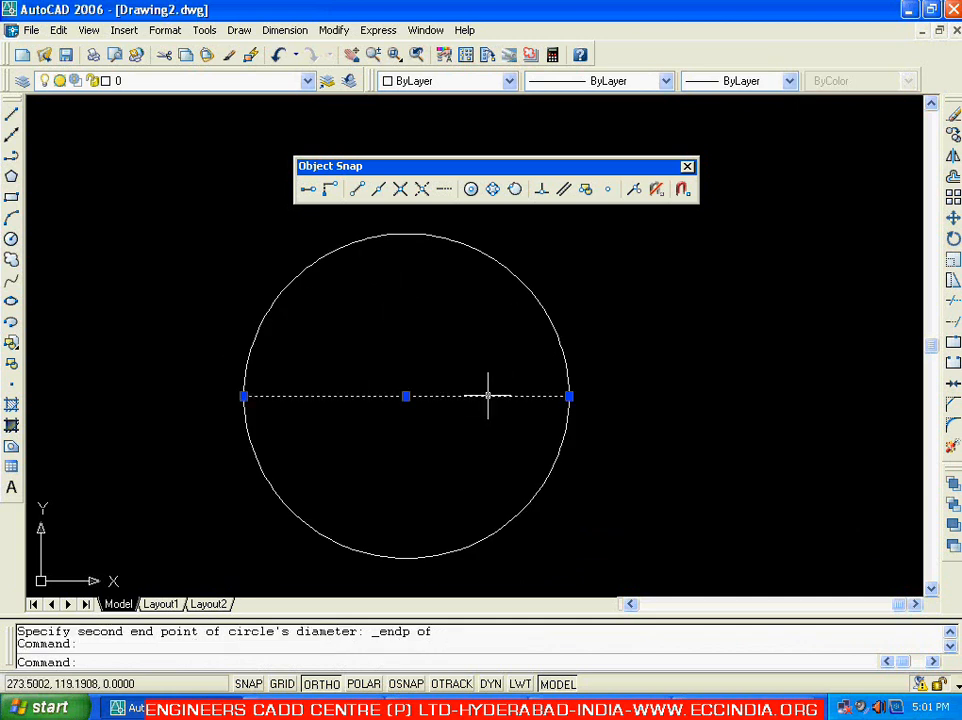
key("Delete")
left_click(524, 286)
key("Delete")
Draw a new single horizontal line in the upper part of the empty drawing with Ortho mode on
left_click(12, 113)
left_click(241, 279)
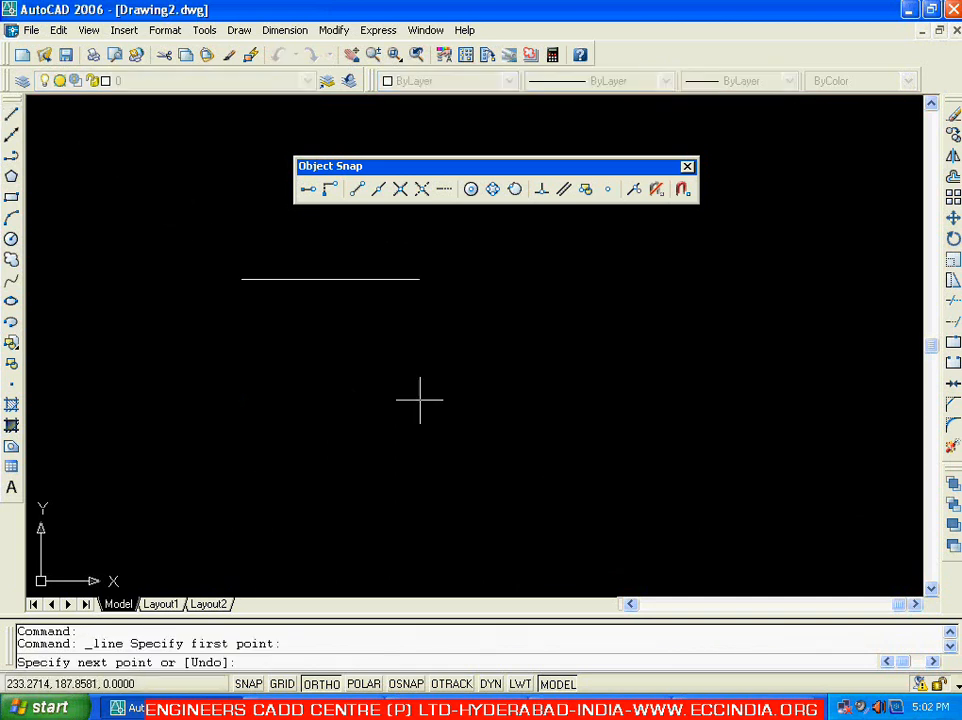
left_click(500, 322)
key("Escape")
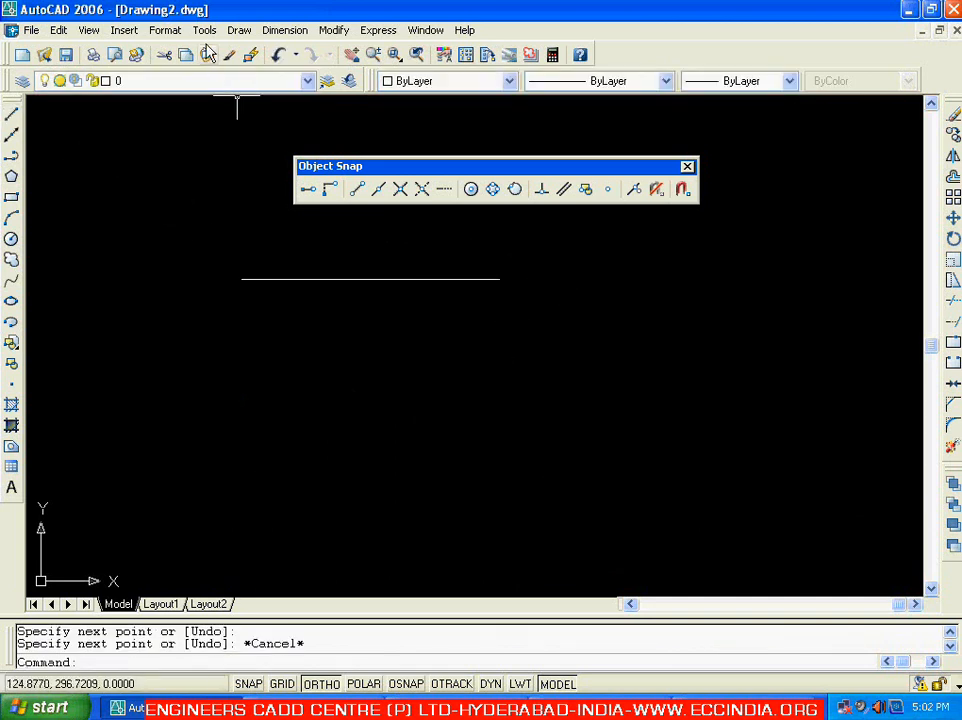
Draw a two-point circle using Endpoint snaps at both ends of the new line, and erase the circle and line together
left_click(240, 31)
mouse_move(298, 241)
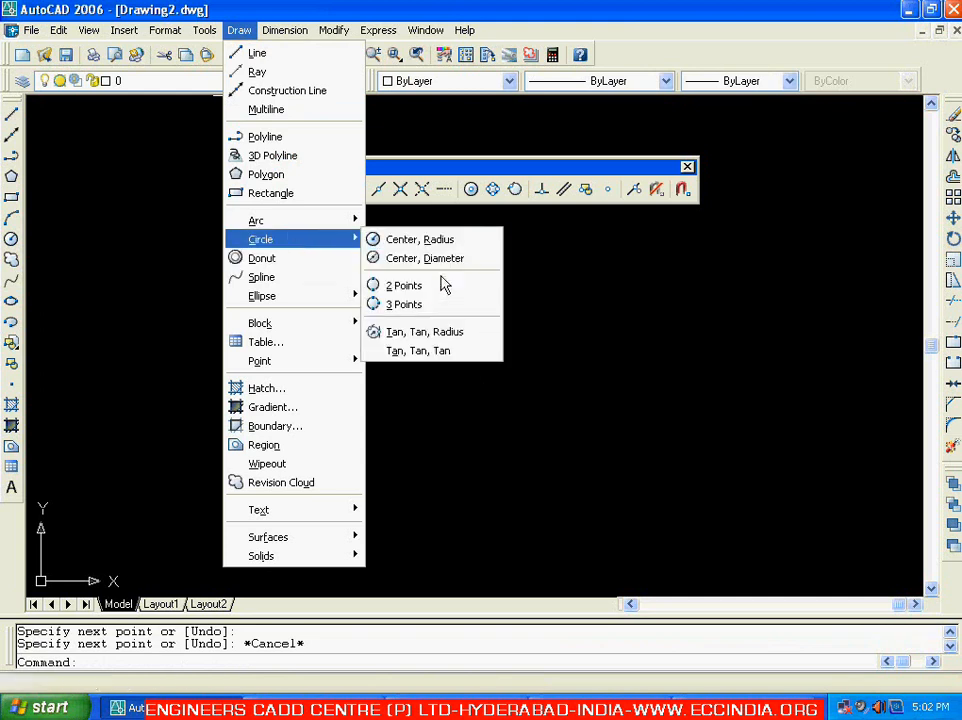
left_click(432, 288)
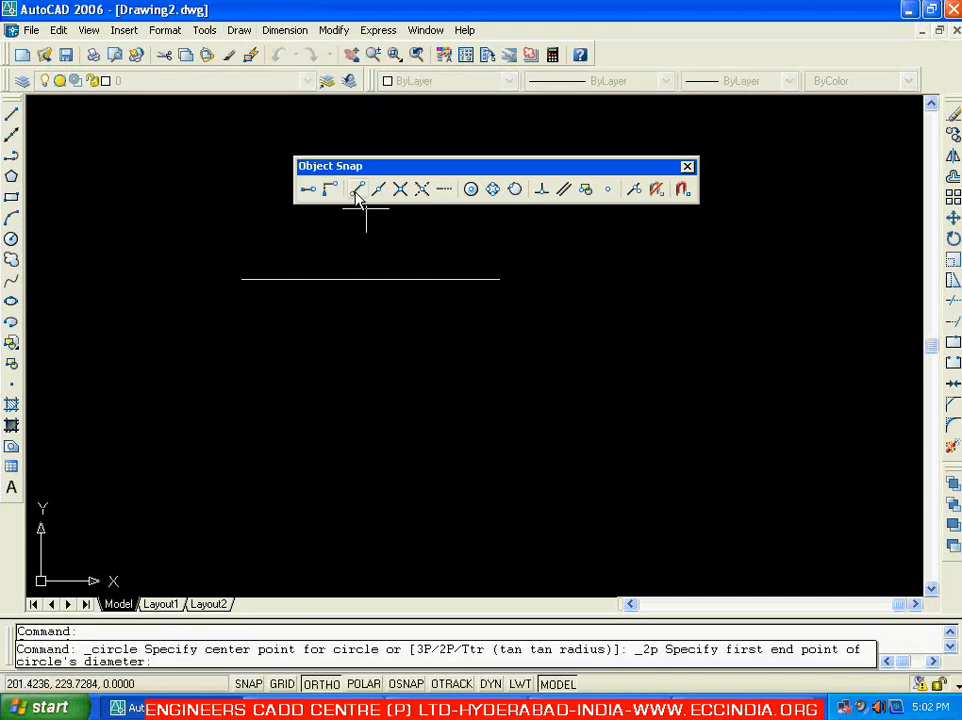
left_click(237, 277)
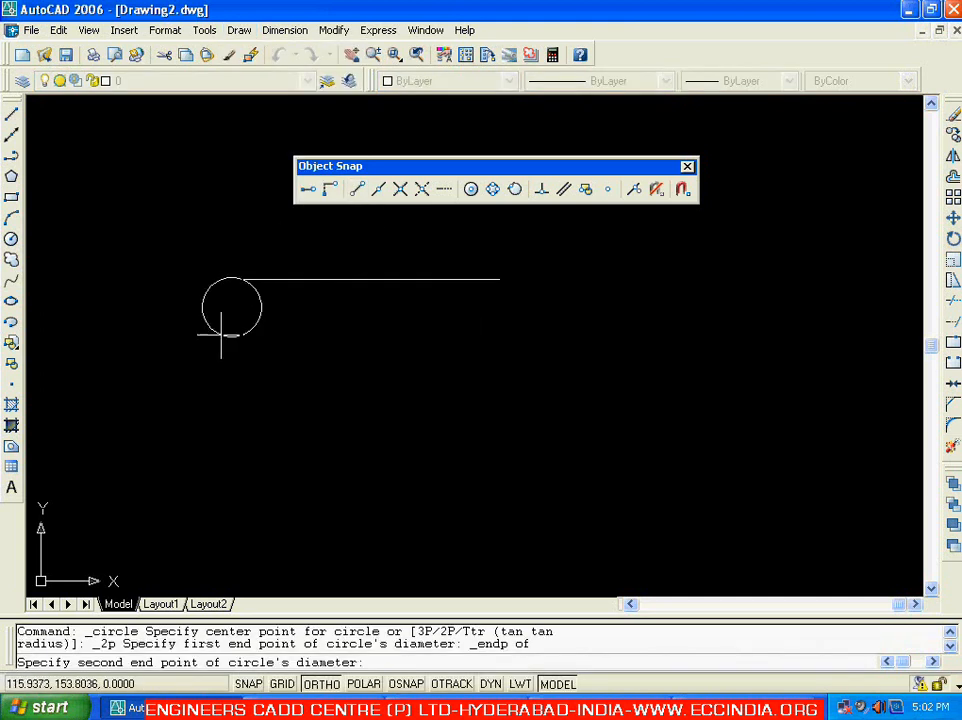
left_click(357, 194)
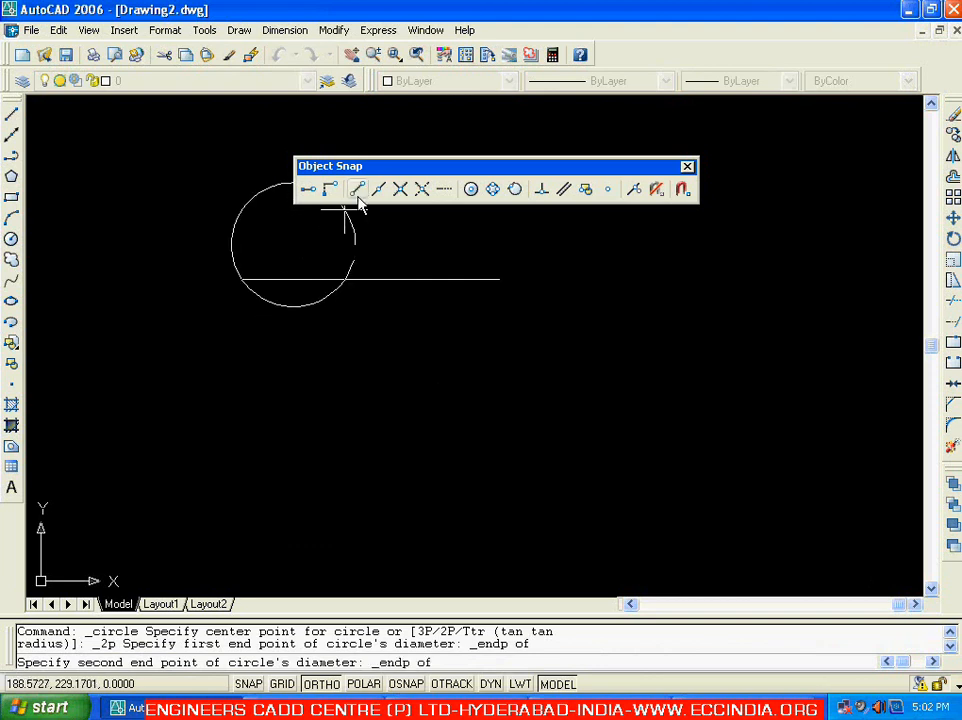
left_click(499, 279)
middle_click_drag(346, 366, 328, 377)
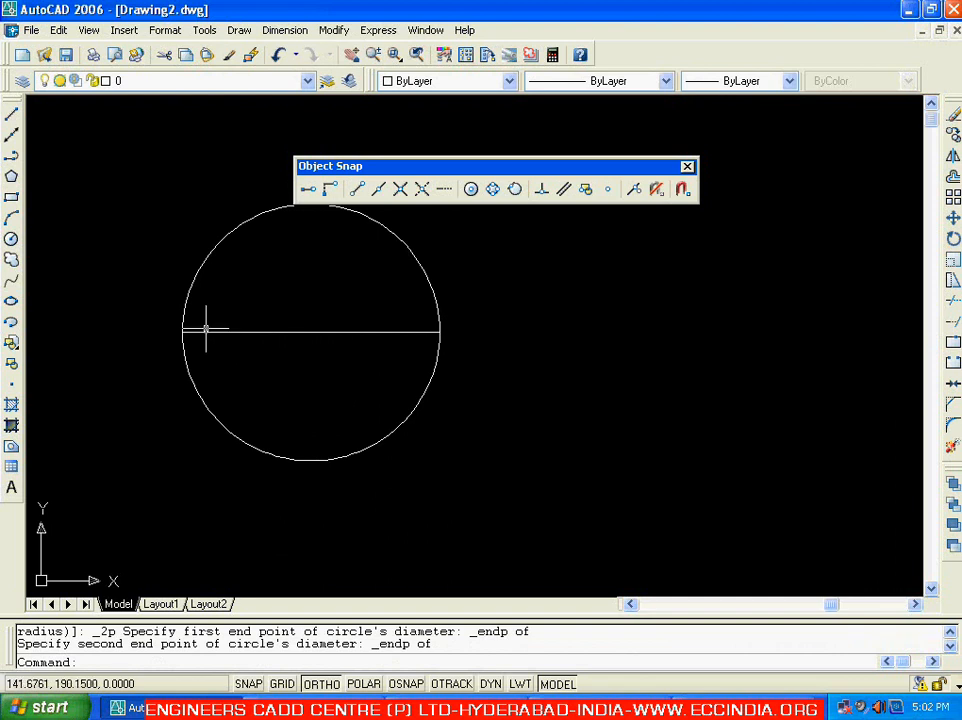
middle_click_drag(339, 367, 326, 378)
left_click(445, 331)
left_click(398, 364)
key("Delete")
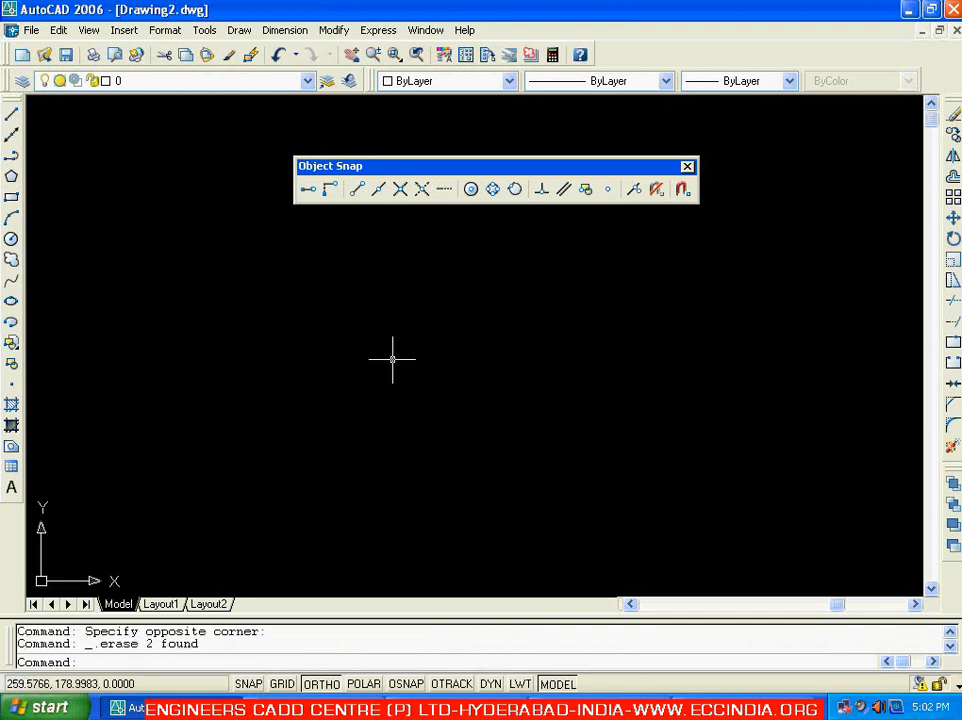
Draw a three-point circle through three freely picked points, and erase it
left_click(239, 30)
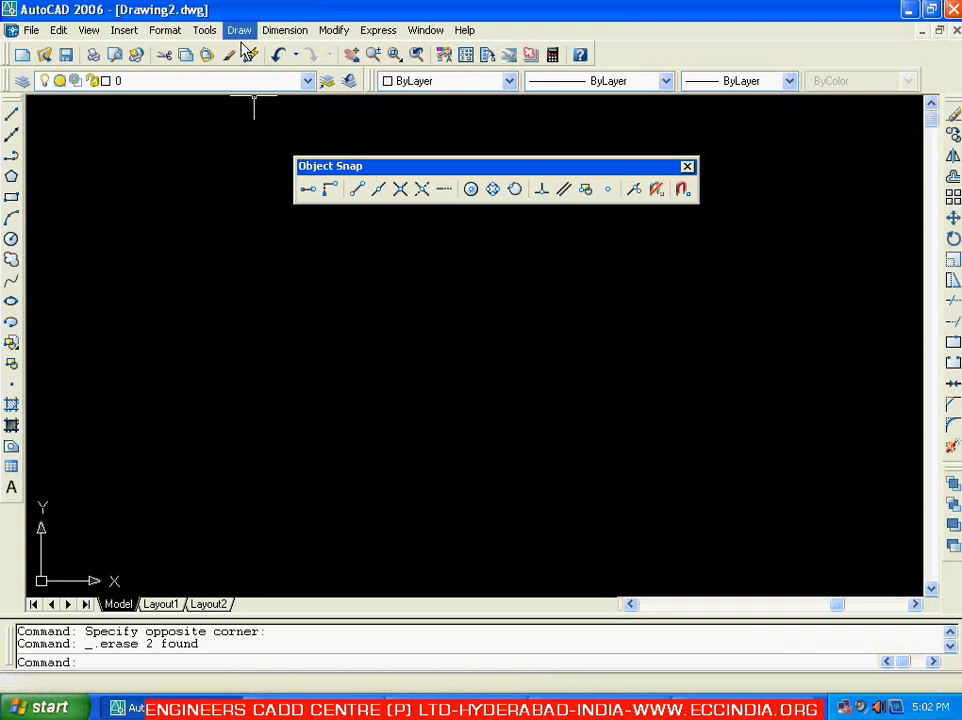
mouse_move(268, 244)
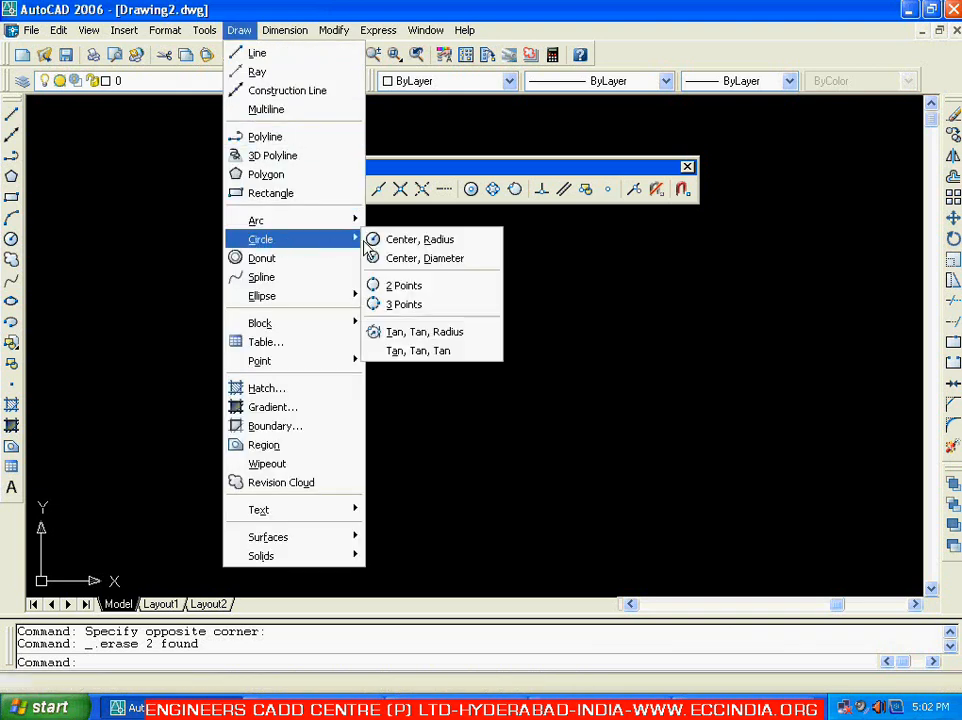
left_click(414, 306)
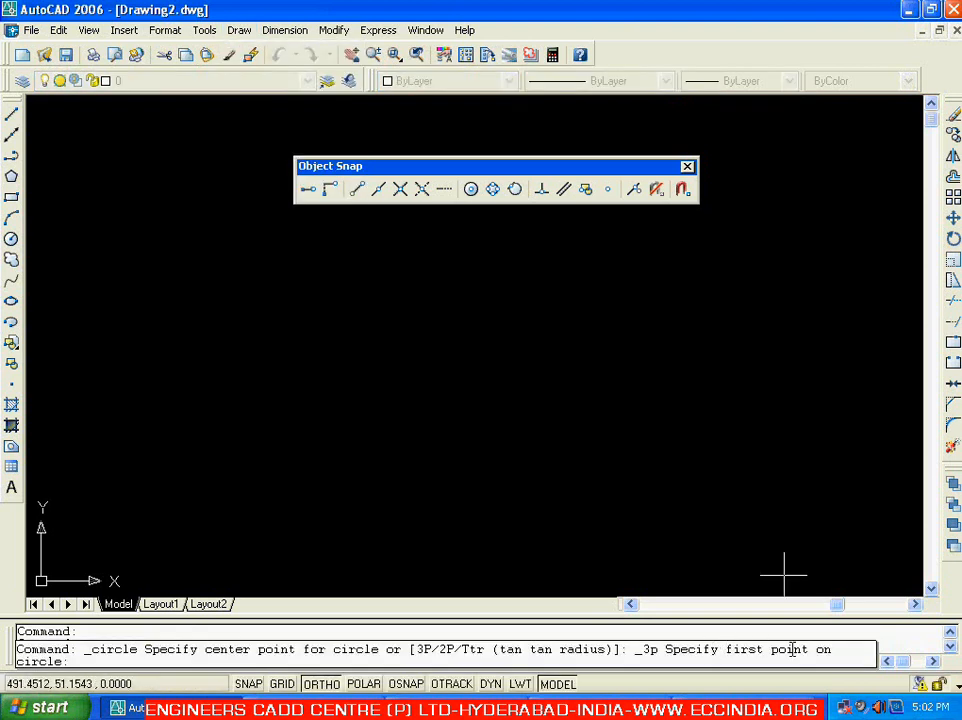
left_click(303, 439)
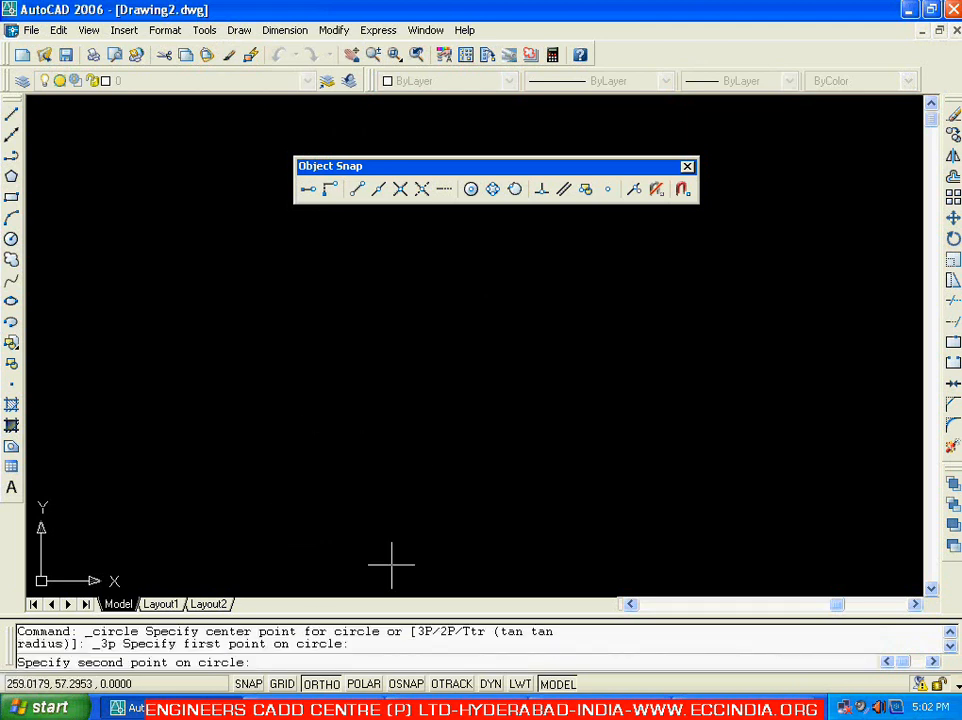
left_click(455, 496)
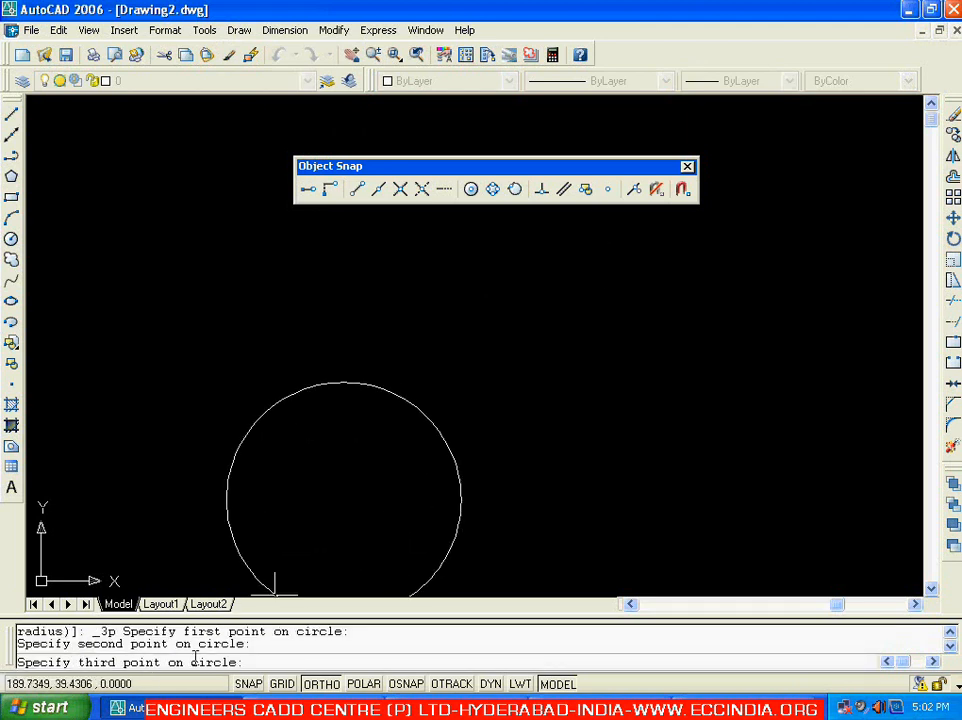
left_click(466, 340)
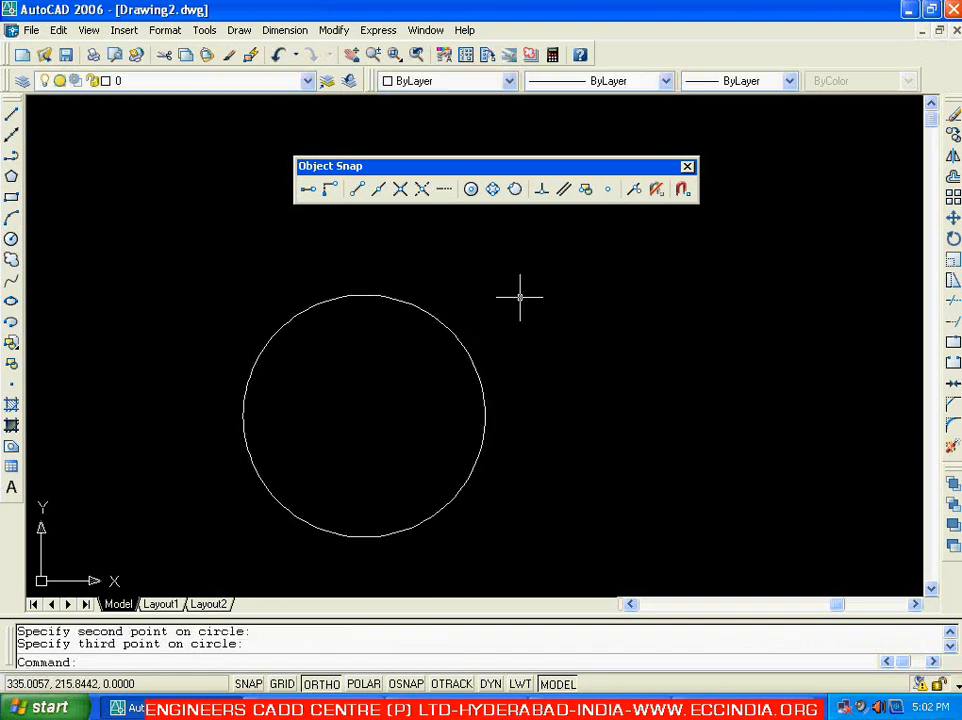
left_click(424, 309)
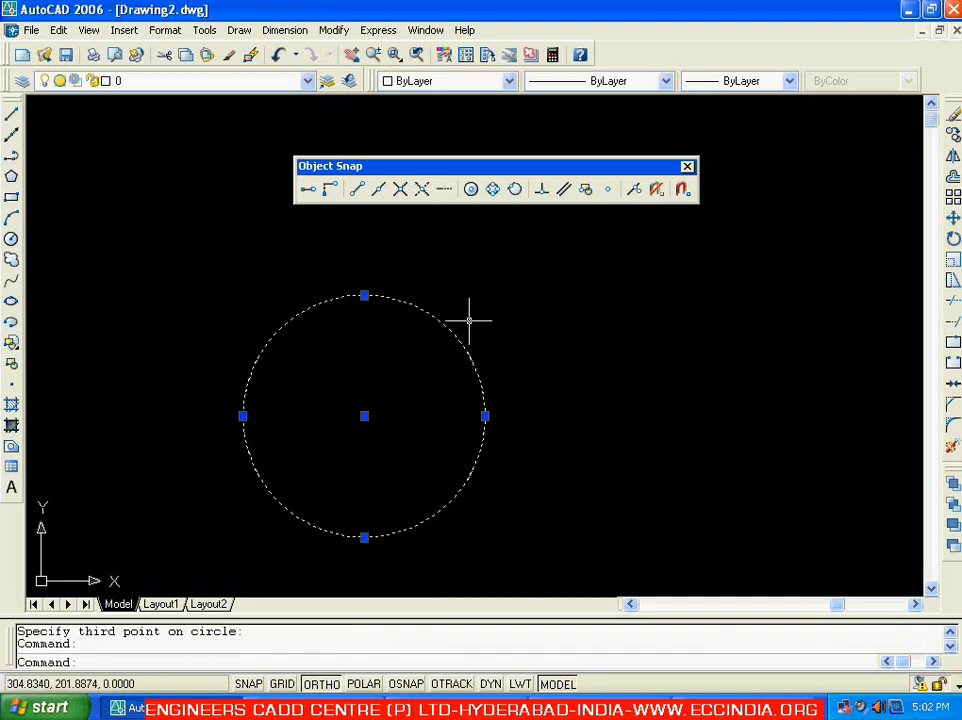
key("Delete")
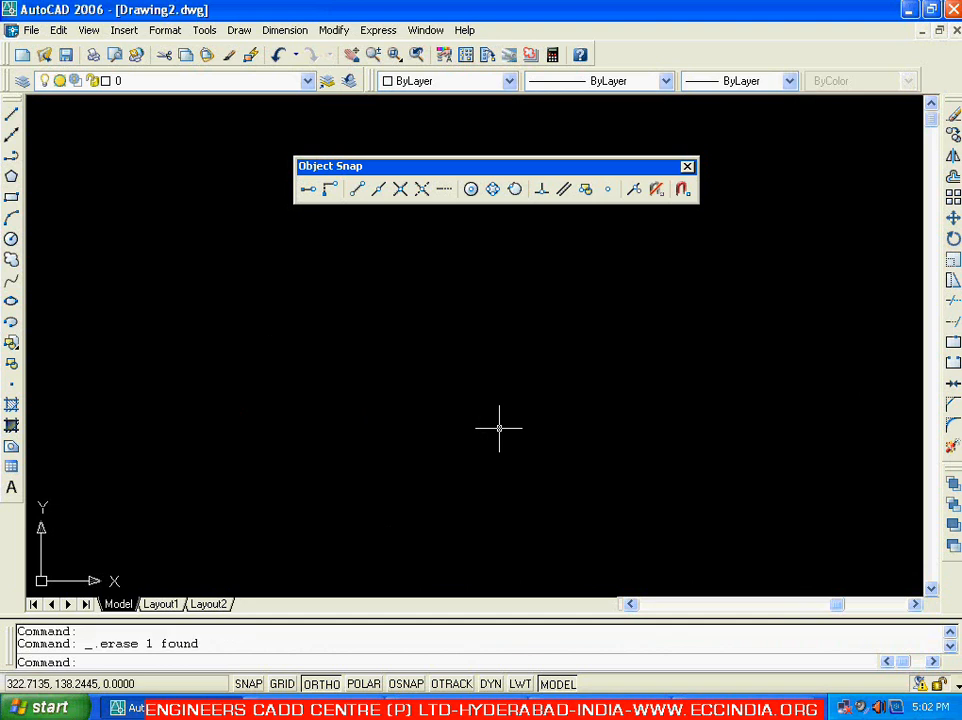
Draw a downward-pointing triangle from a horizontal top line and two sloping lines with Ortho off, closing it with an Endpoint snap
left_click(12, 118)
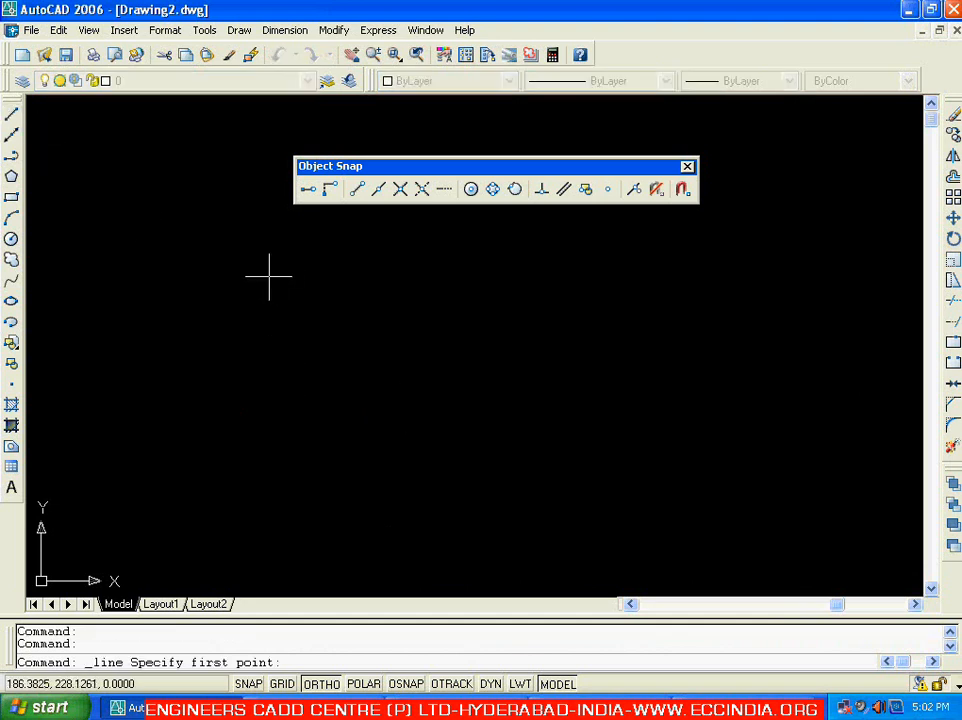
left_click(253, 275)
left_click(506, 275)
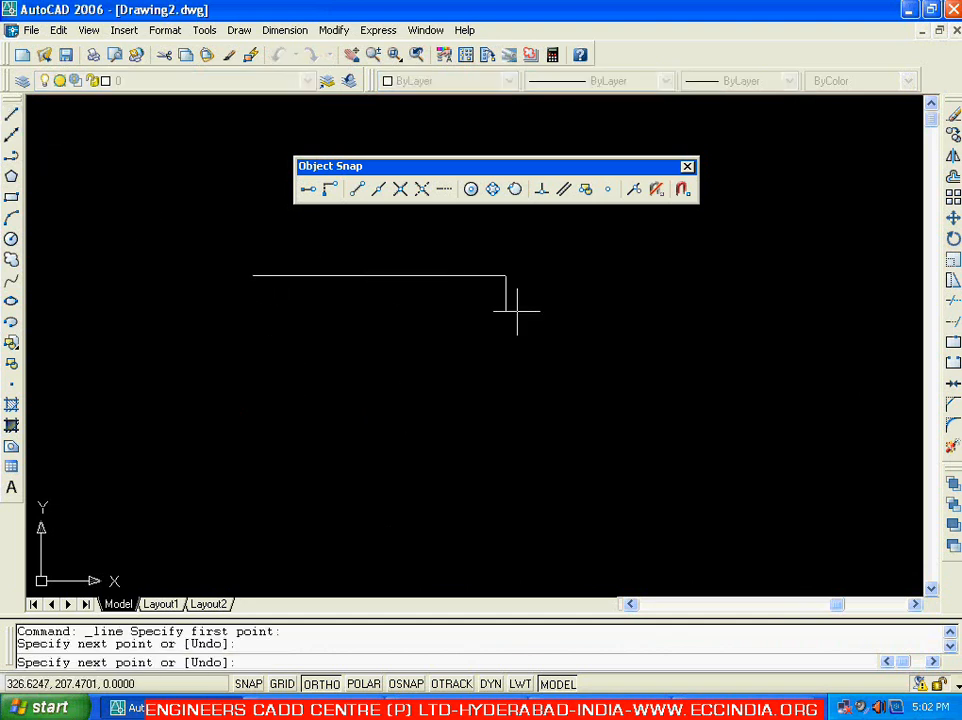
left_click(321, 684)
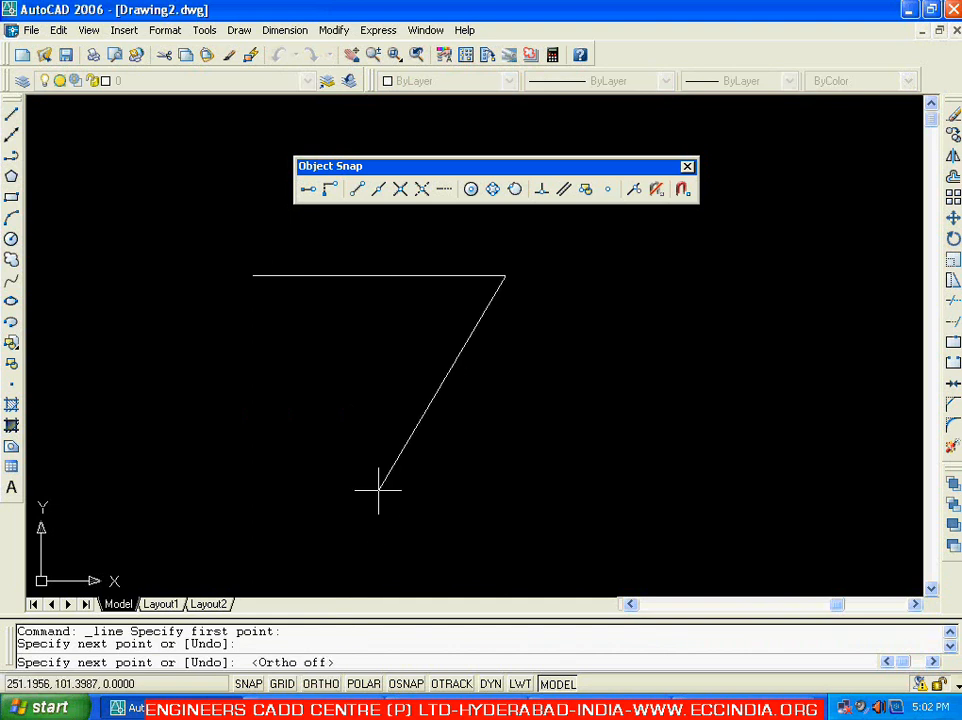
left_click(358, 492)
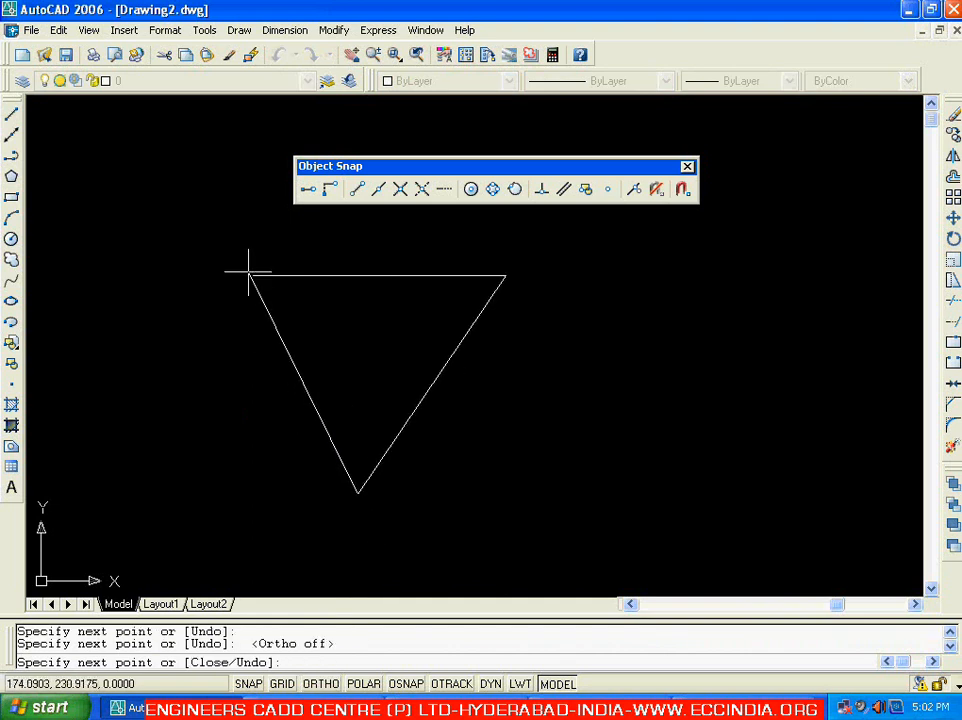
left_click(357, 190)
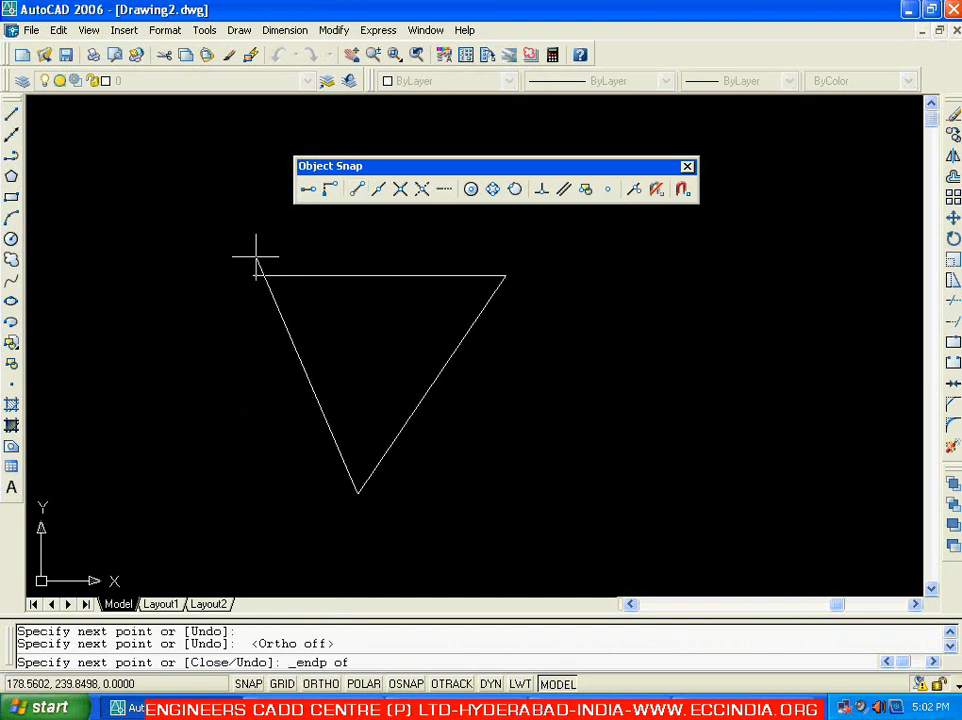
left_click(255, 275)
key("Escape")
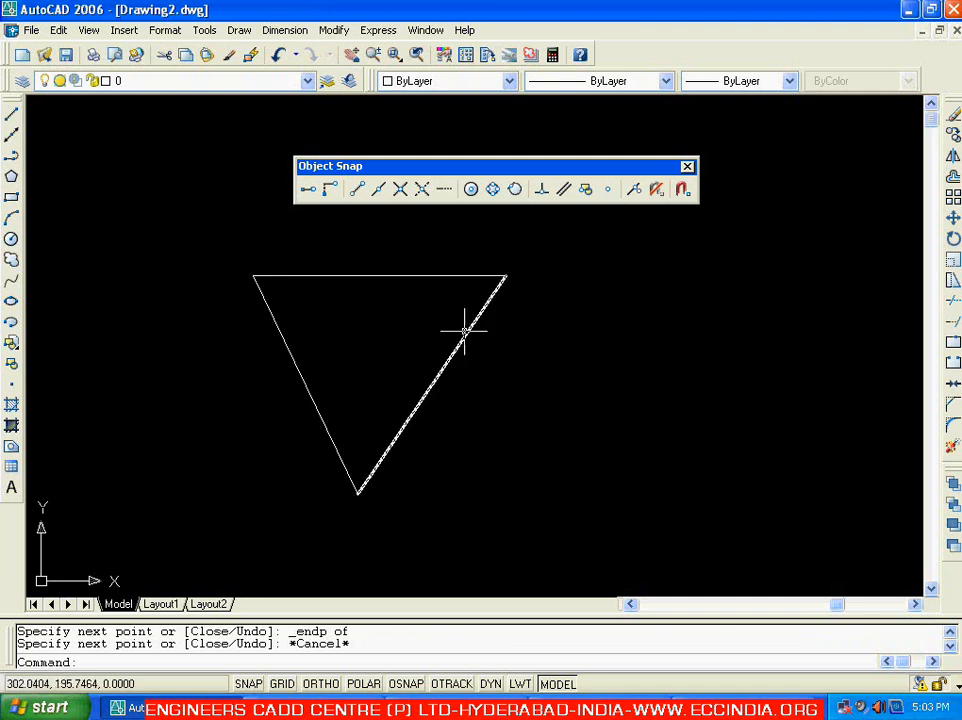
Draw a three-point circle through the triangle's three corners, using an Endpoint snap for each point
left_click(239, 30)
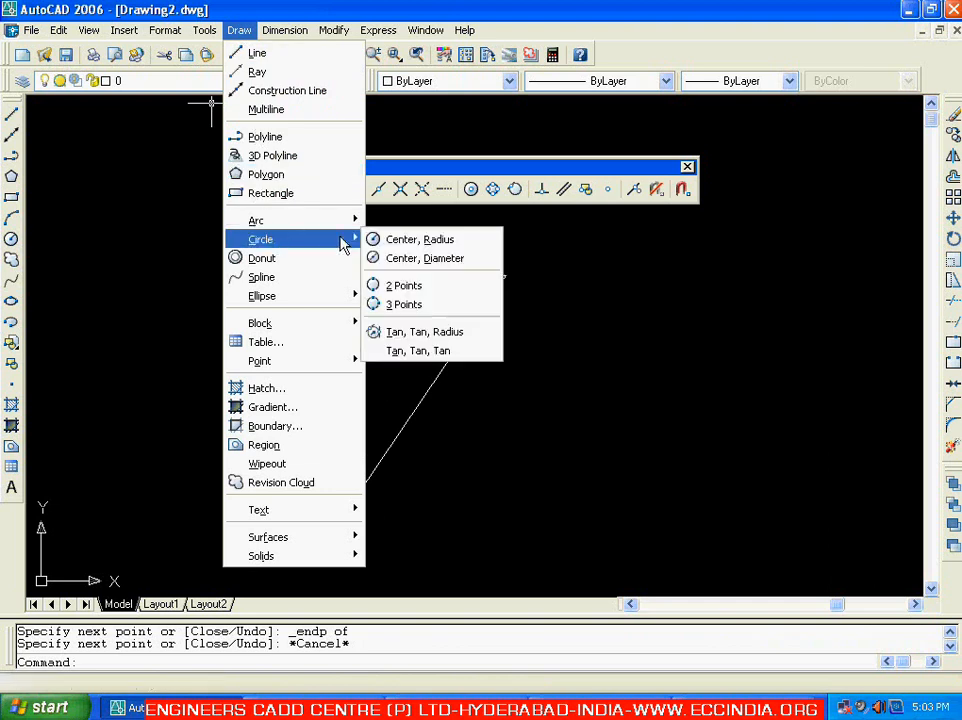
left_click(412, 305)
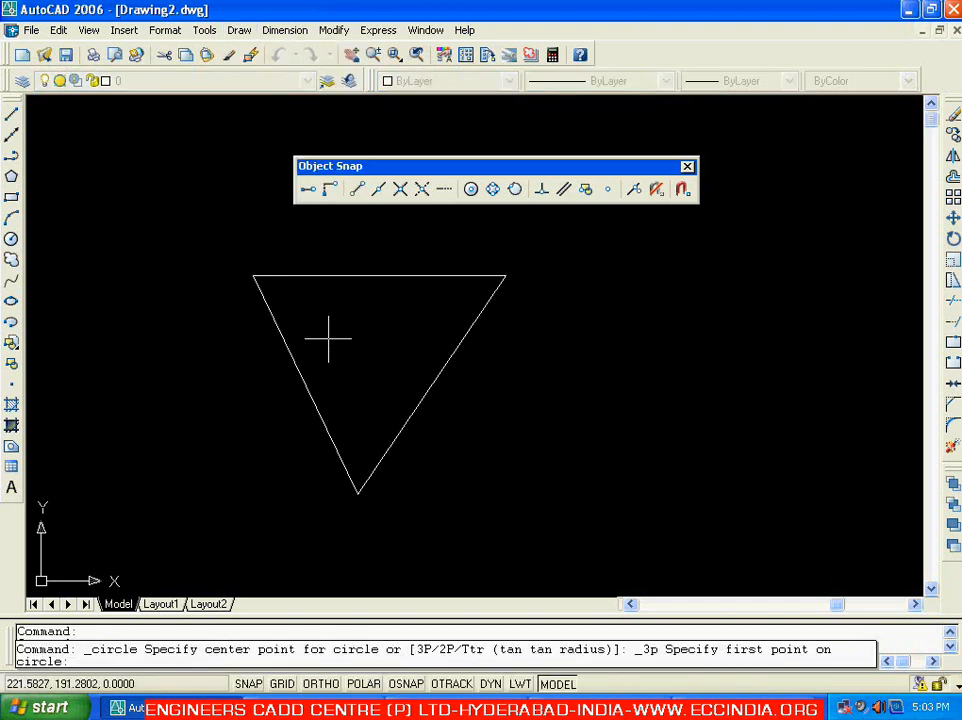
left_click(356, 189)
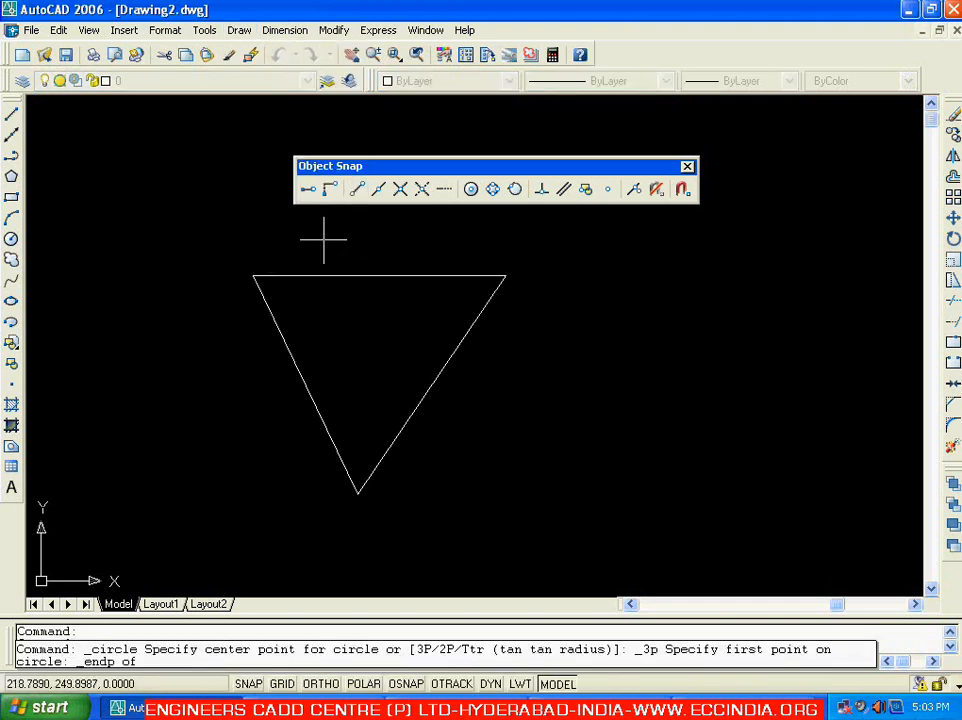
left_click(253, 275)
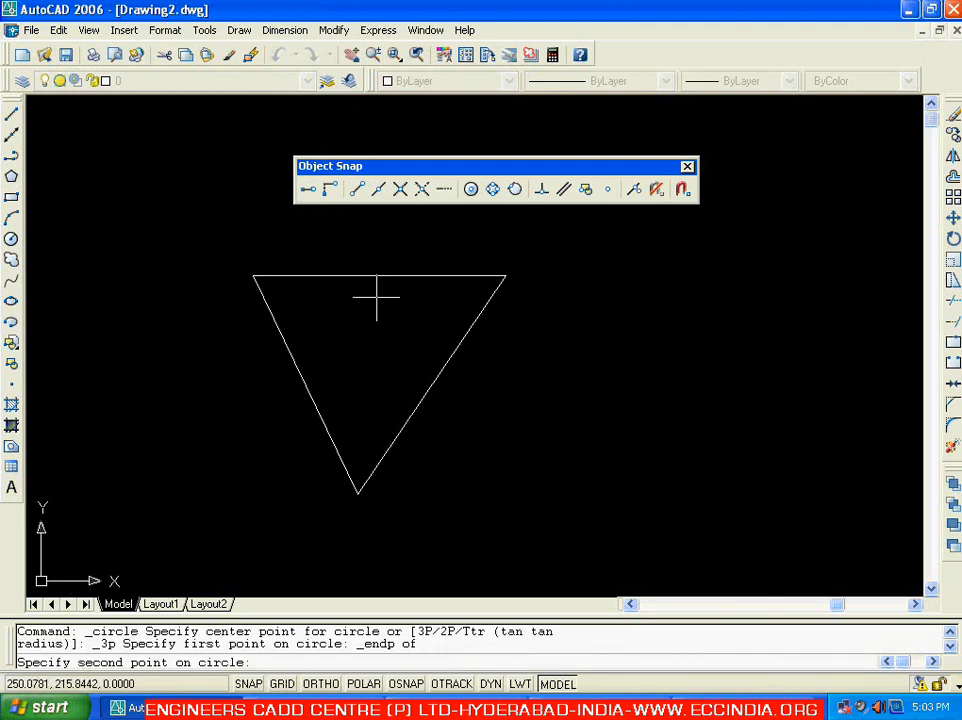
left_click(357, 190)
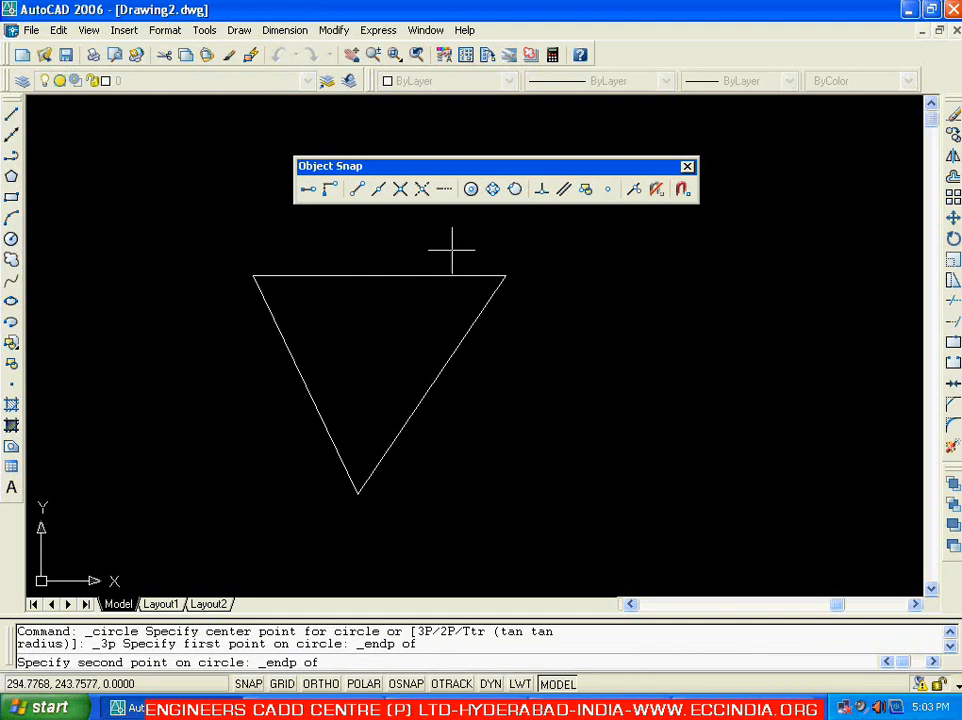
left_click(505, 275)
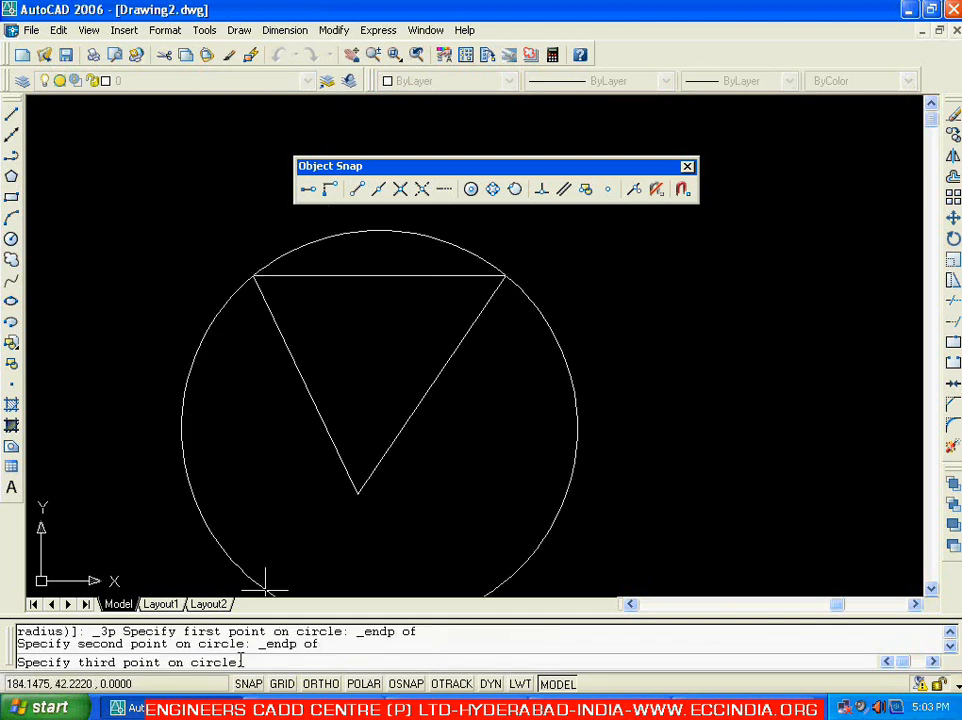
left_click(357, 190)
left_click(357, 493)
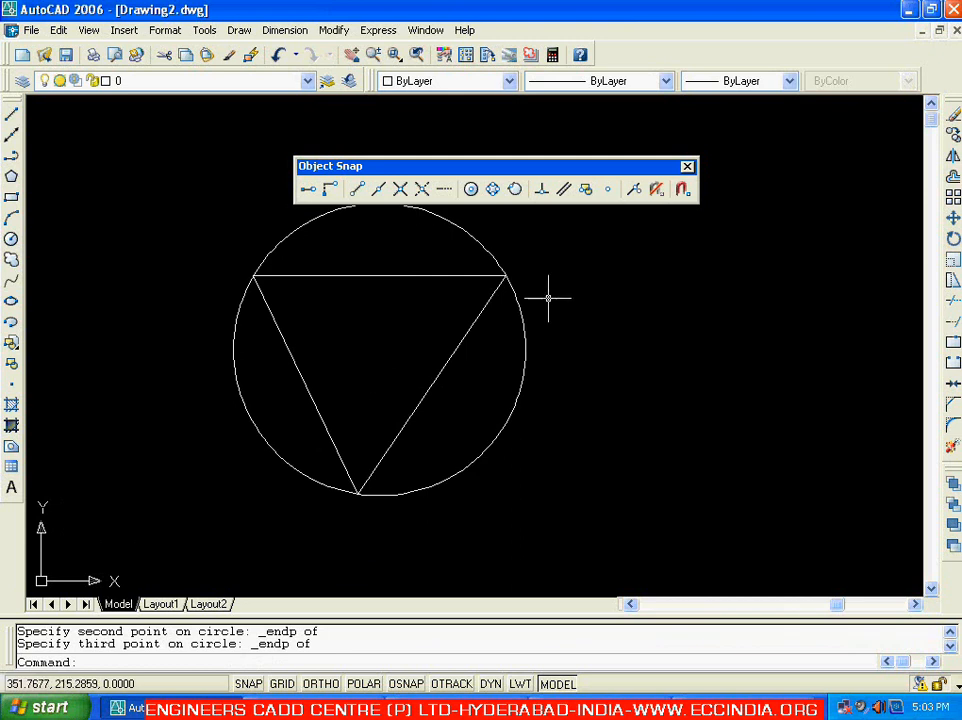
Erase the three-point circle together with the triangle's three lines
left_click(556, 250)
left_click(265, 503)
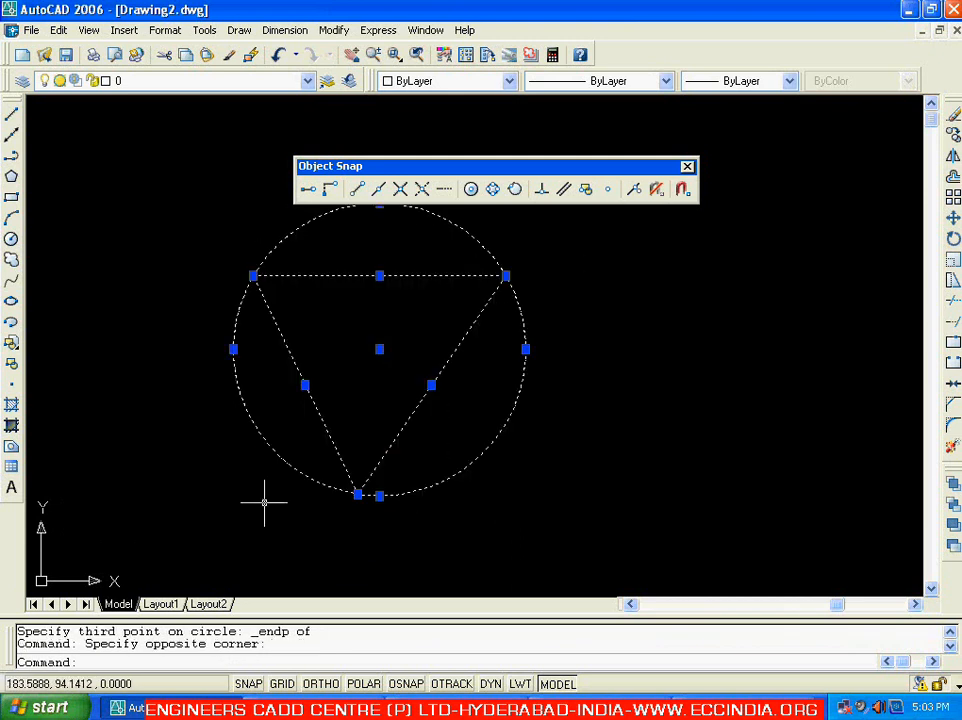
key("Delete")
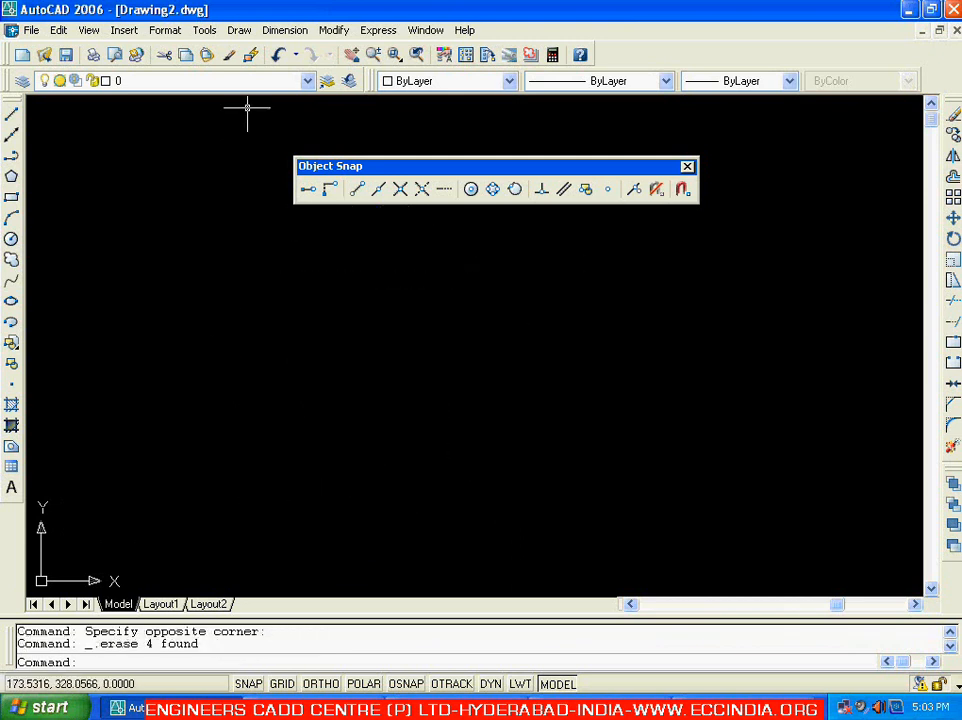
left_click(240, 31)
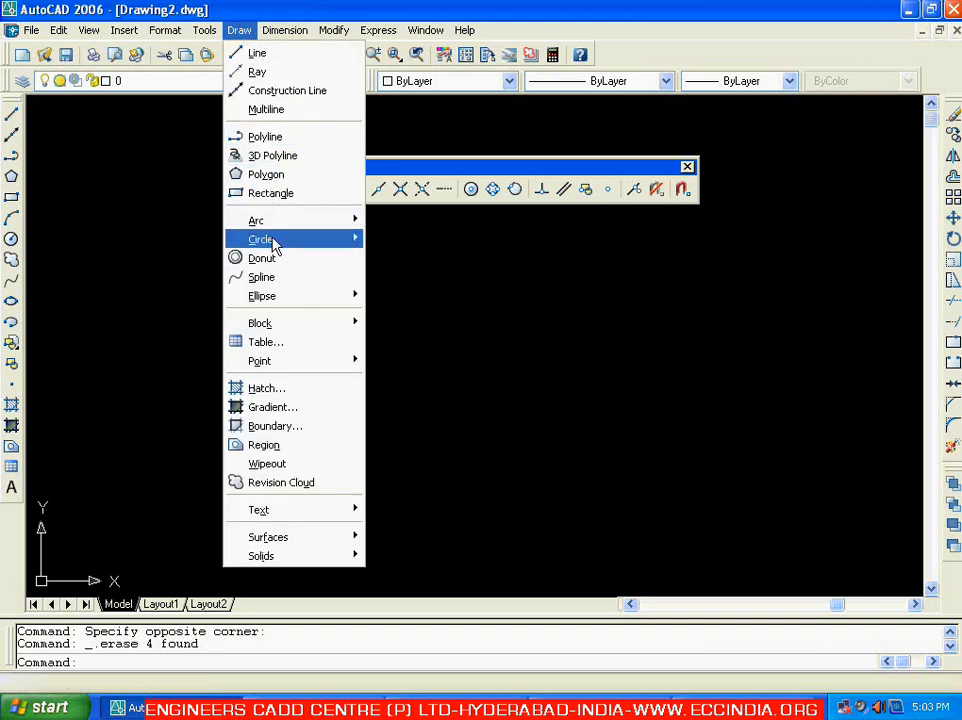
mouse_move(288, 242)
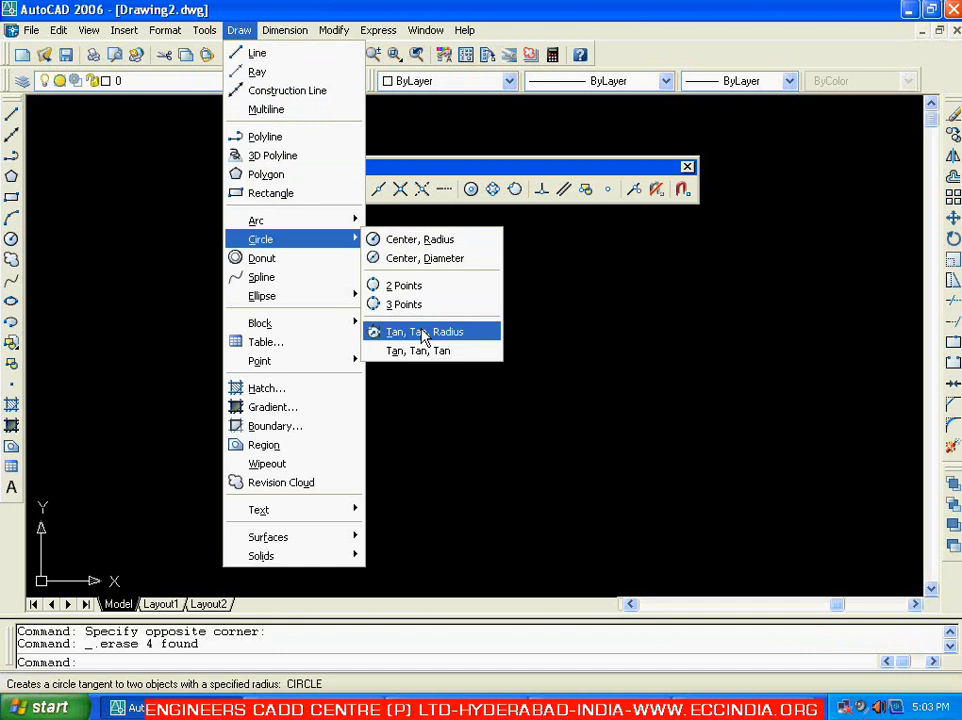
left_click(195, 260)
Draw two separate sloping lines that converge downward without meeting, one on each side of the empty drawing
left_click(12, 116)
left_click(217, 321)
left_click(393, 519)
key("Escape")
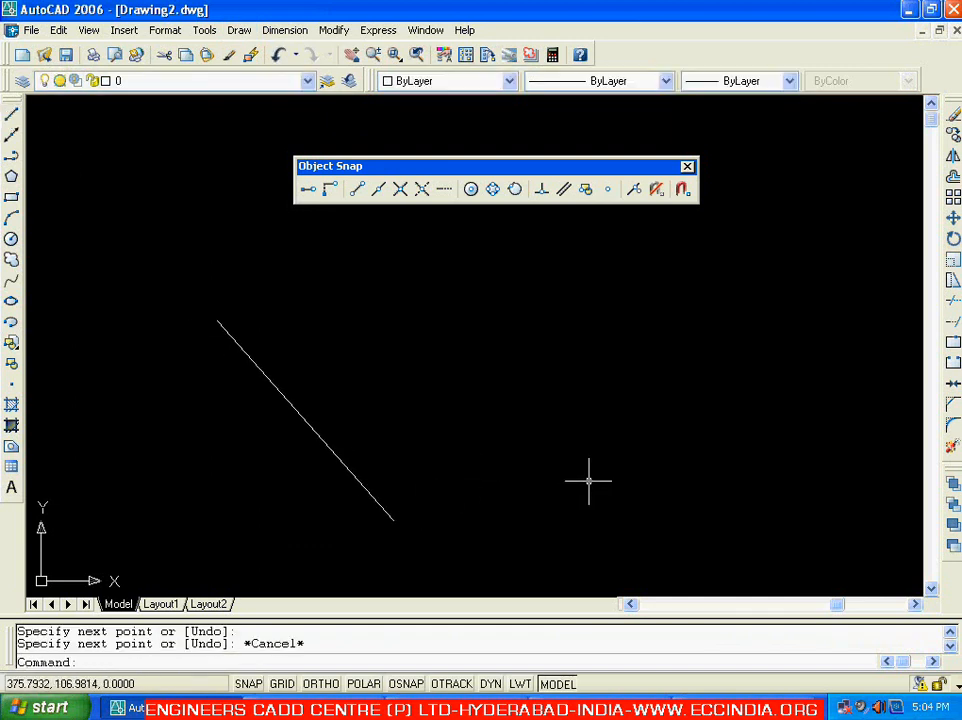
key("Return")
left_click(587, 514)
left_click(776, 296)
key("Escape")
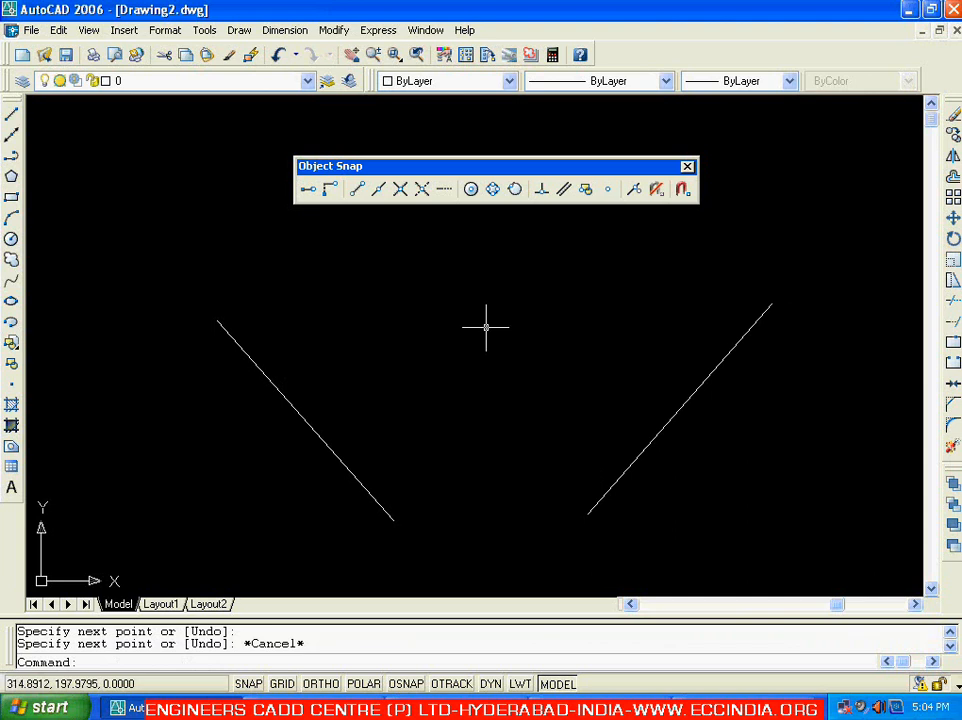
Draw a Tan, Tan, Radius circle tangent to both sloping lines with a radius of 150
left_click(239, 30)
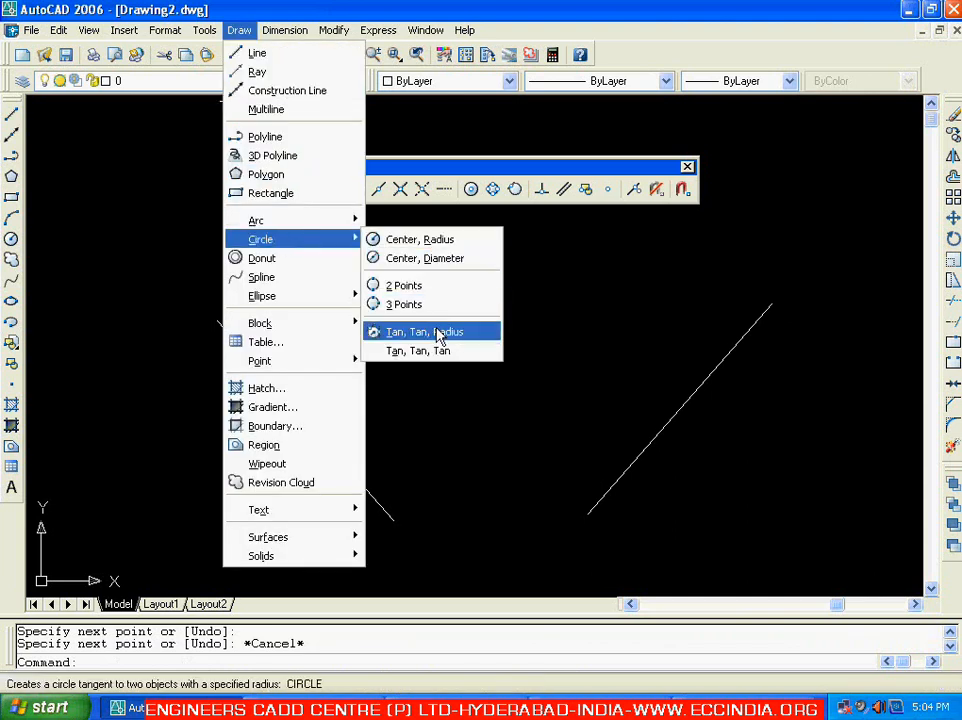
left_click(440, 335)
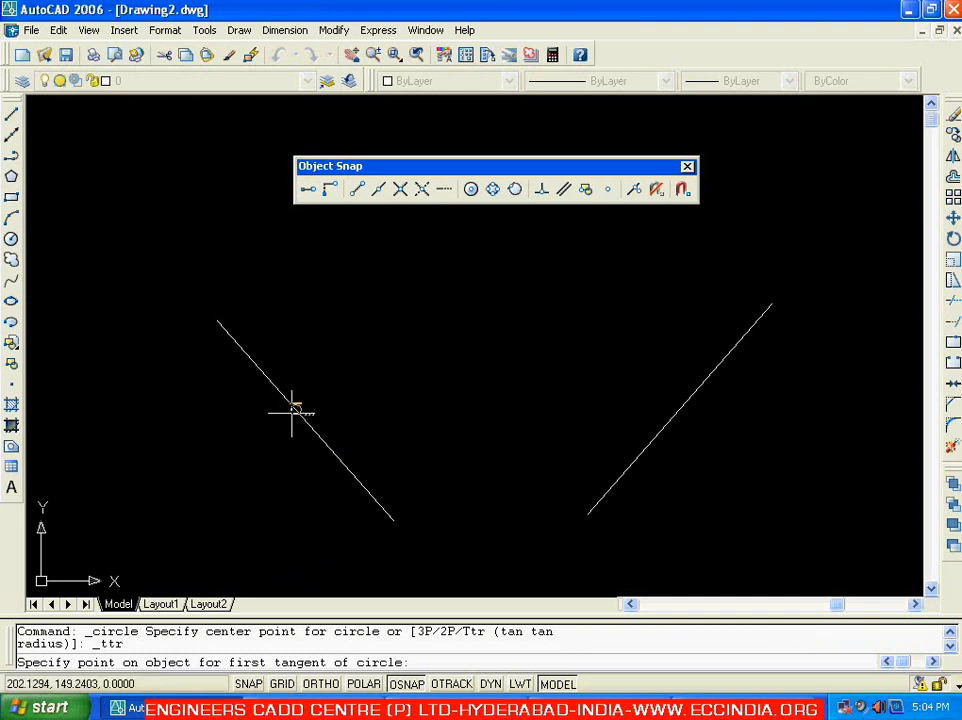
left_click(302, 414)
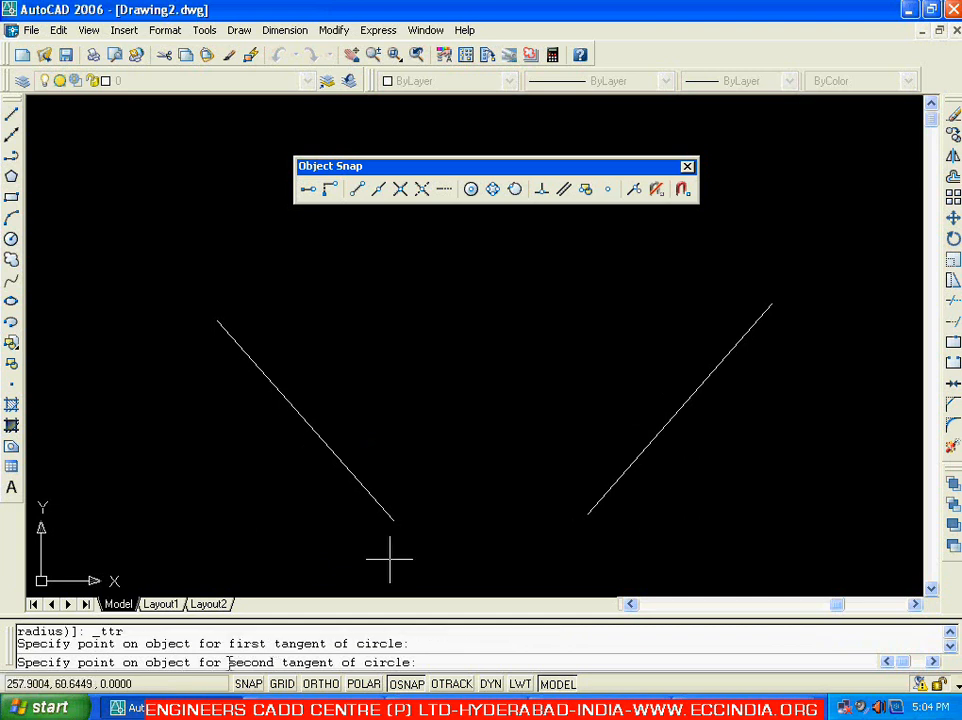
left_click(663, 424)
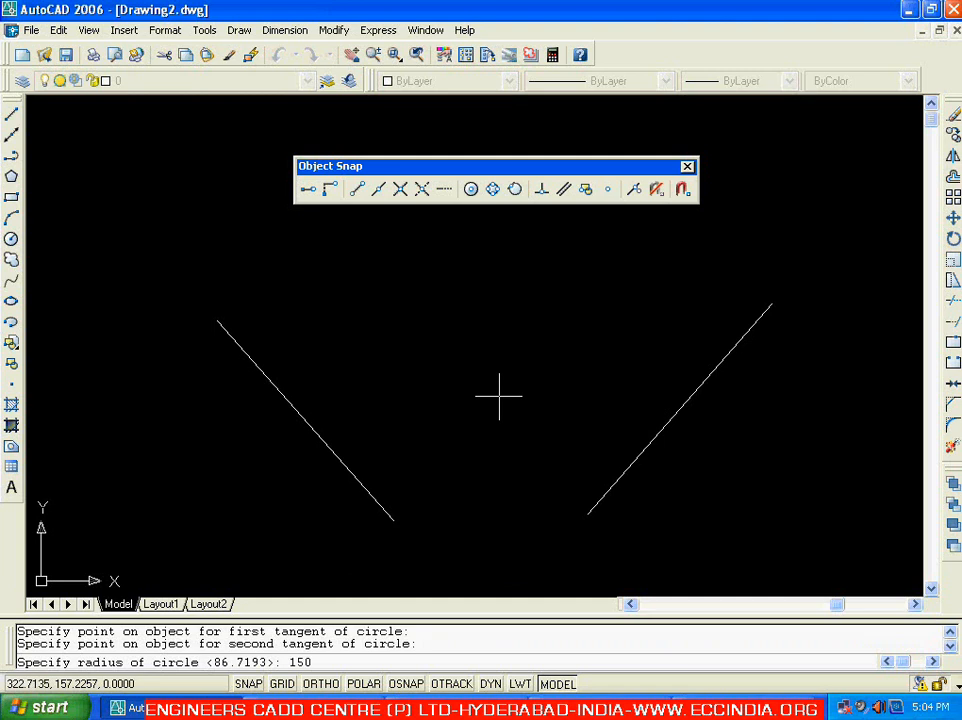
key("Return")
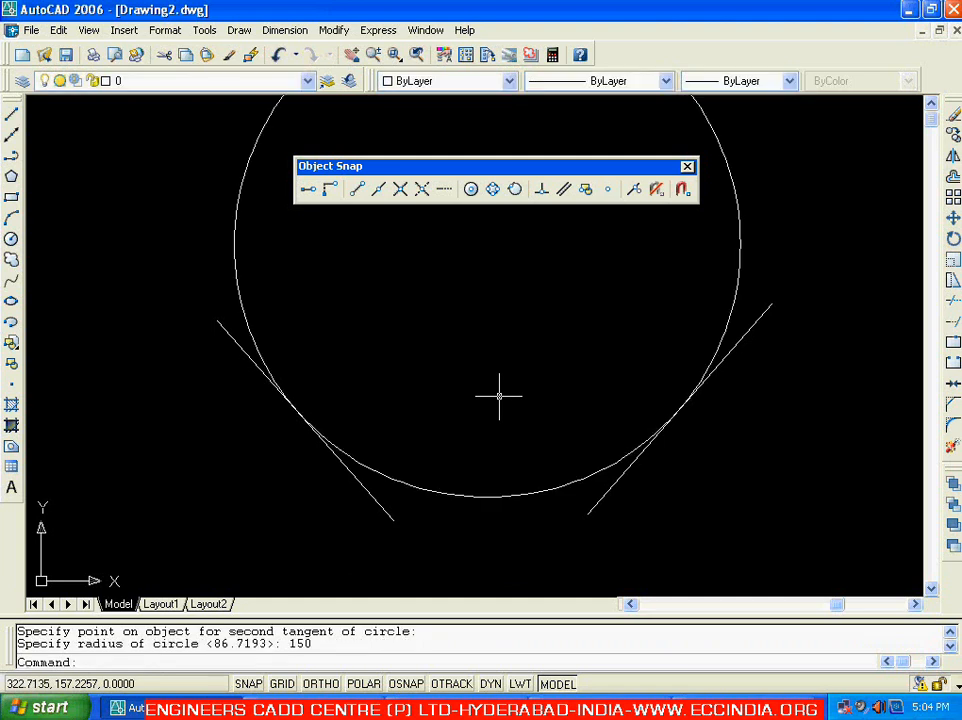
left_click(477, 496)
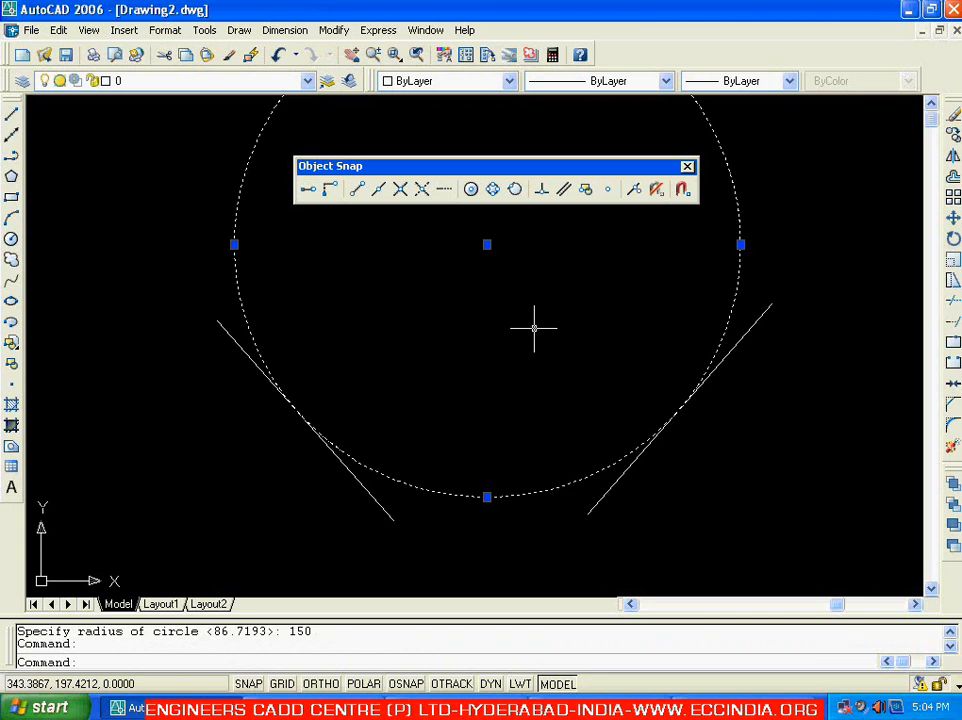
key("Escape")
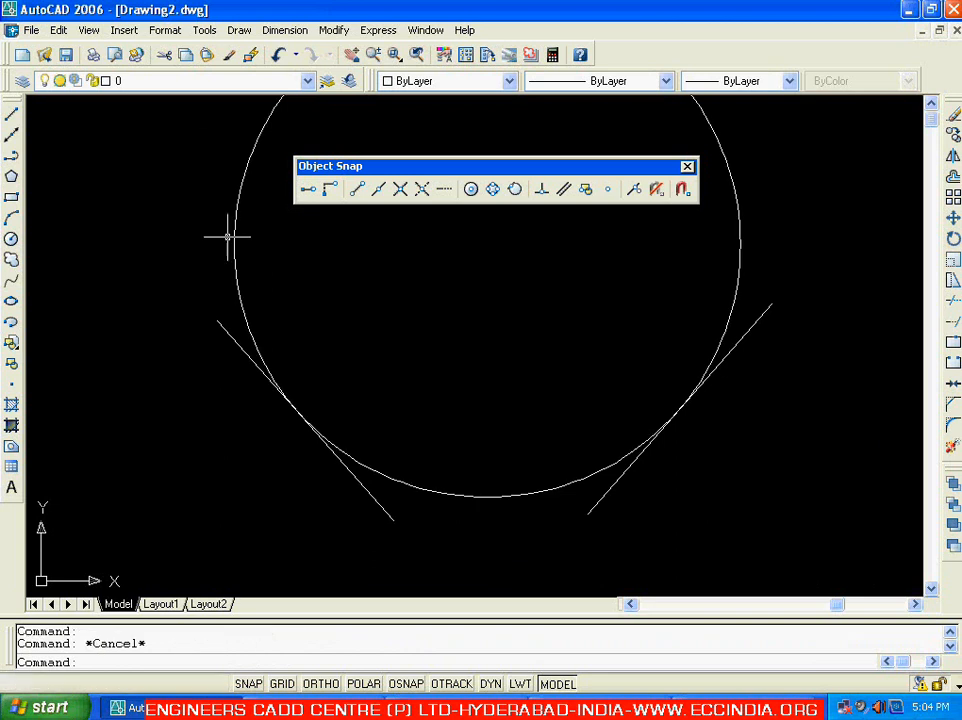
Draw a second Tan, Tan, Radius circle against the same two sloping lines with a radius of 100
left_click(238, 35)
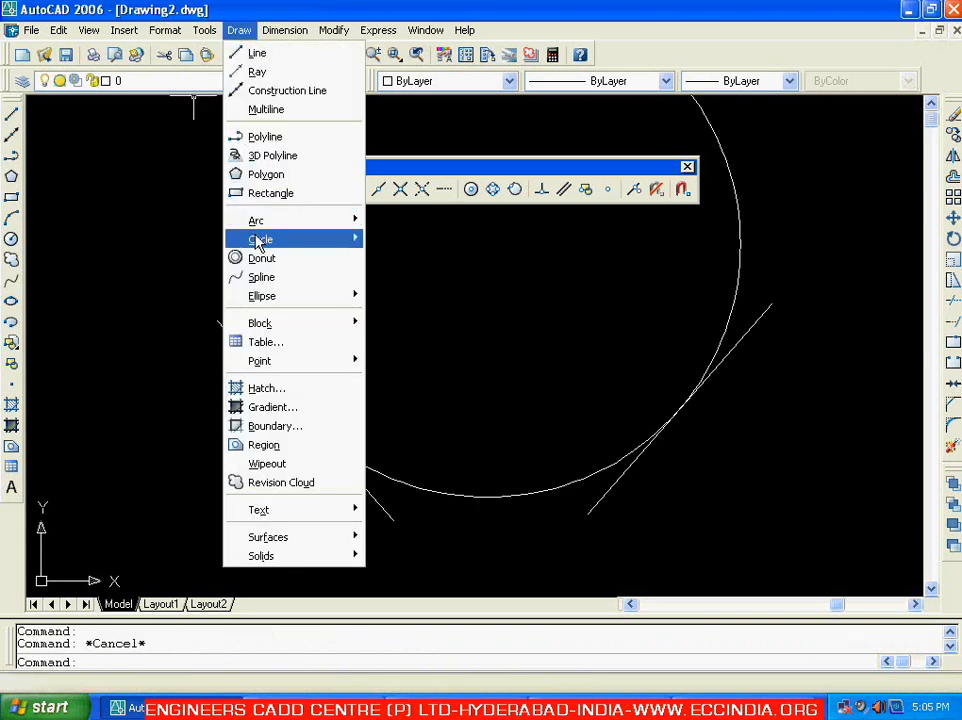
mouse_move(268, 239)
left_click(428, 331)
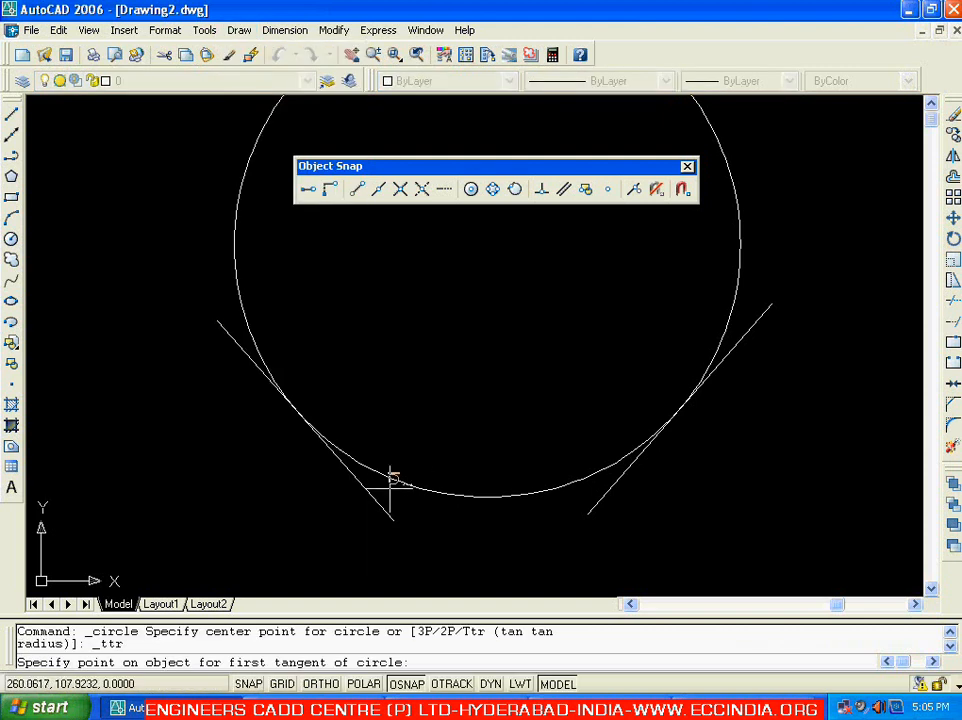
left_click(356, 481)
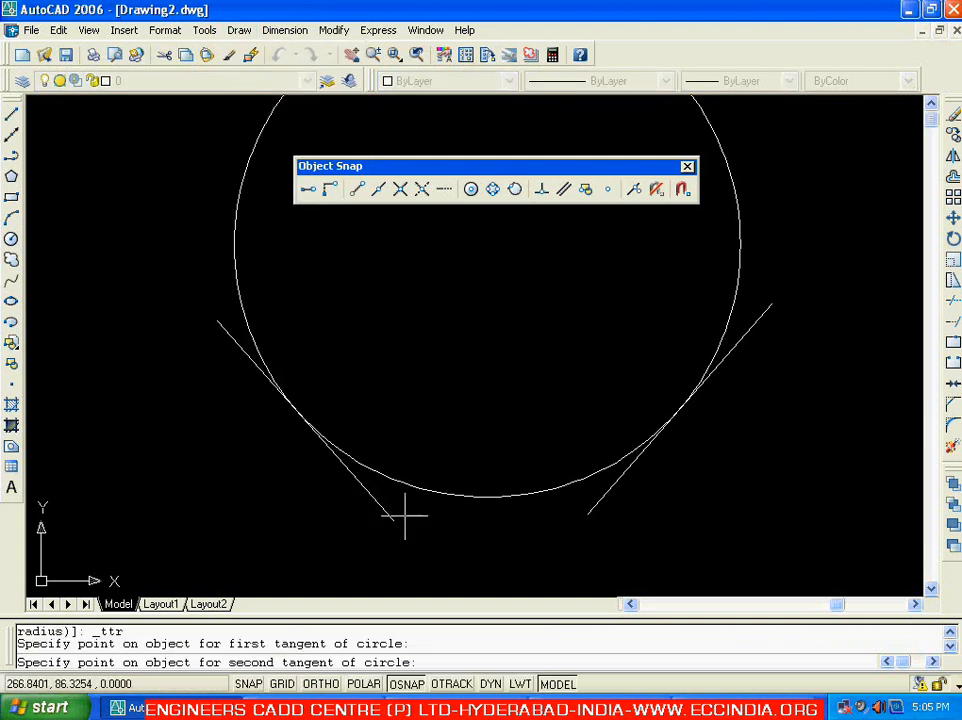
left_click(619, 475)
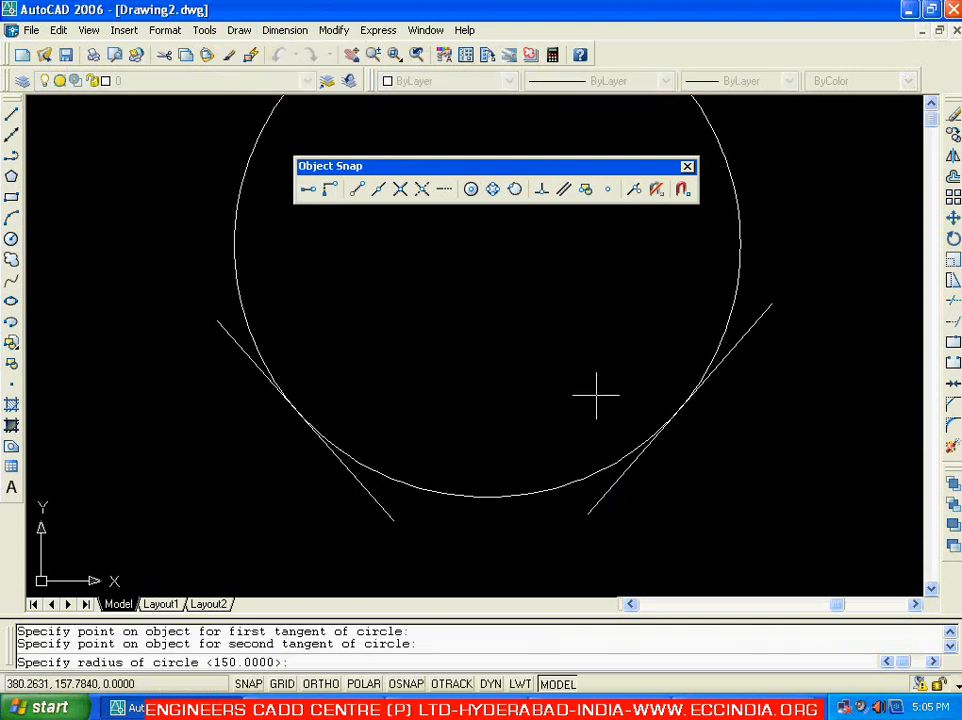
key("Return")
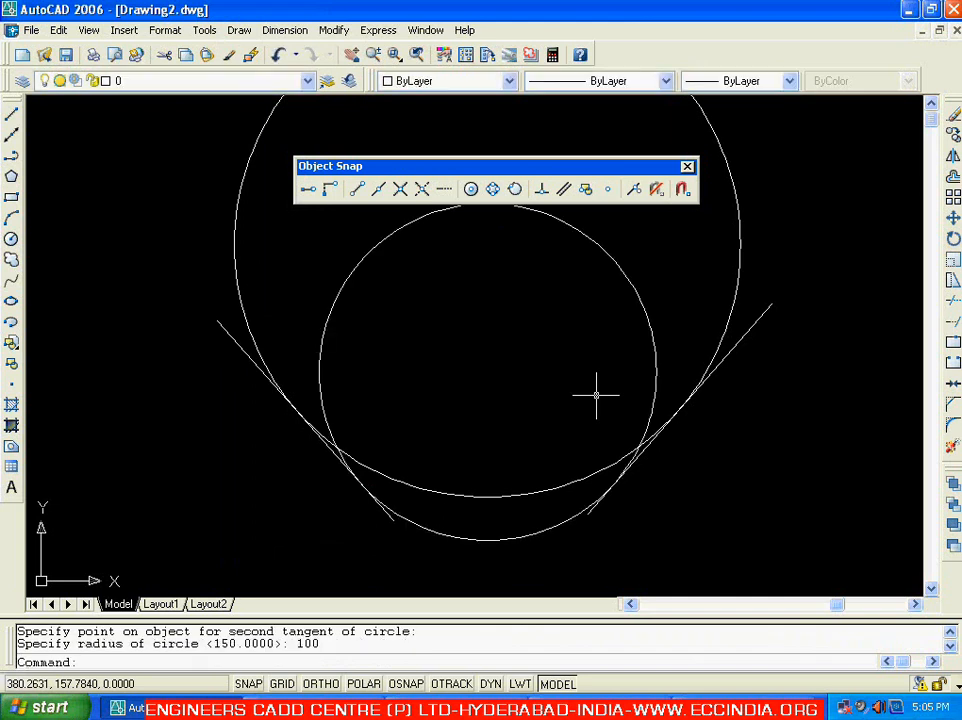
left_click(632, 280)
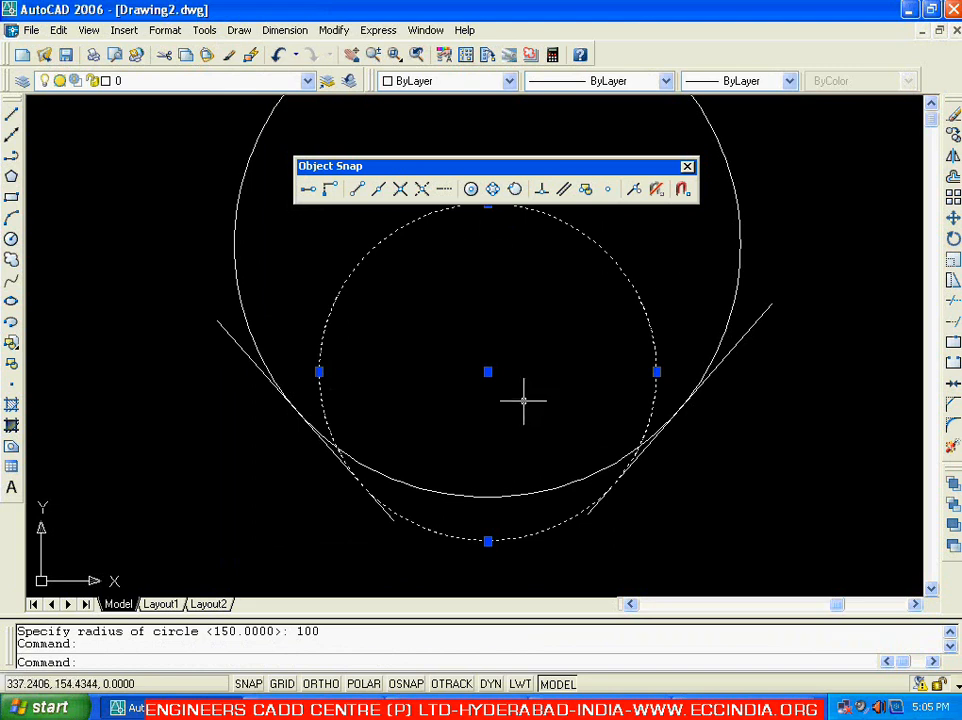
key("Escape")
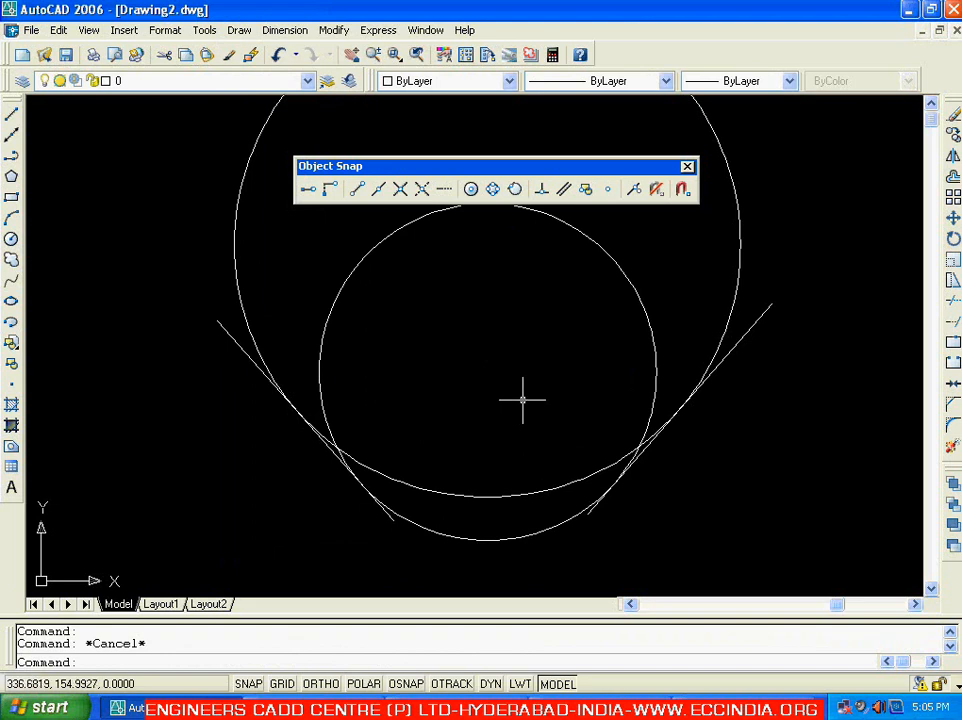
Erase both tangent circles and the two sloping lines
left_click(423, 383)
left_click(268, 510)
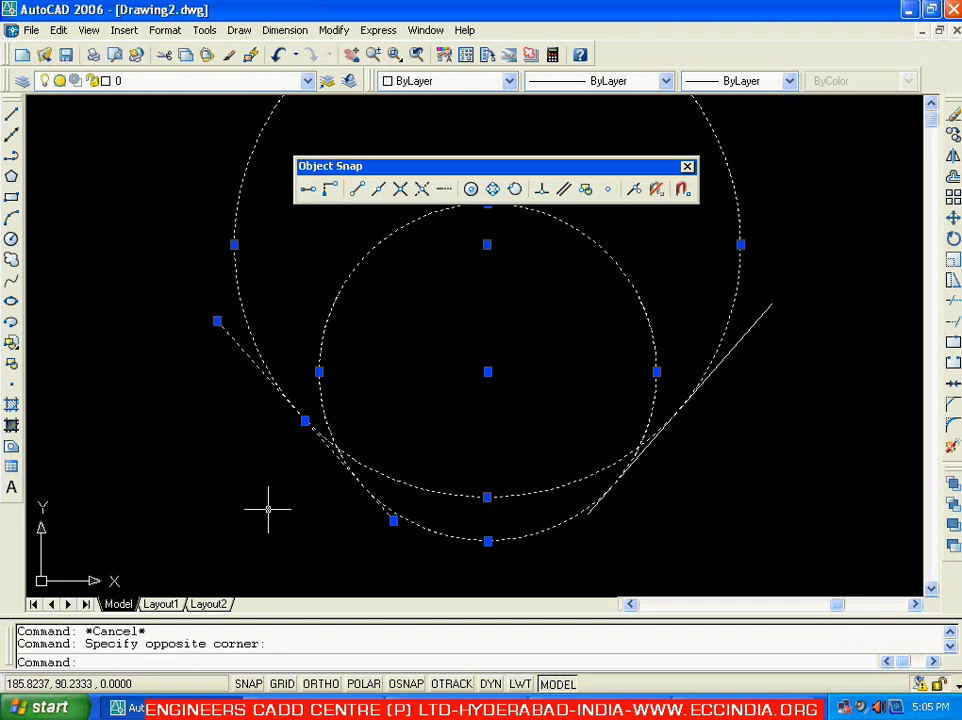
key("Delete")
left_click(709, 449)
left_click(599, 497)
key("Delete")
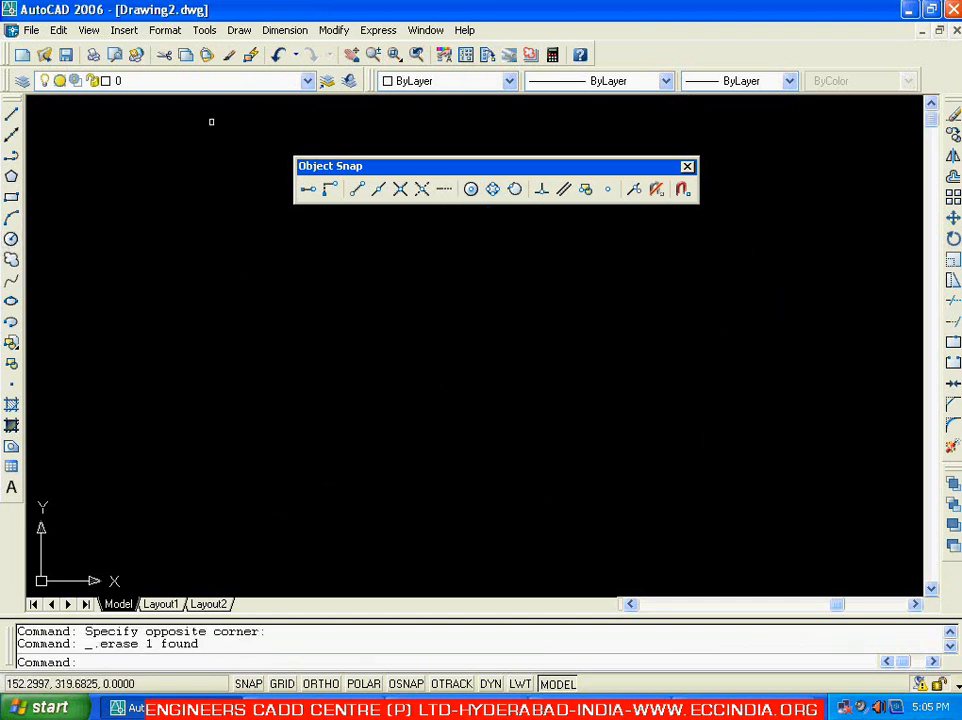
Draw a Center, Radius circle with a radius of about 41 in the left half of the empty drawing
left_click(240, 30)
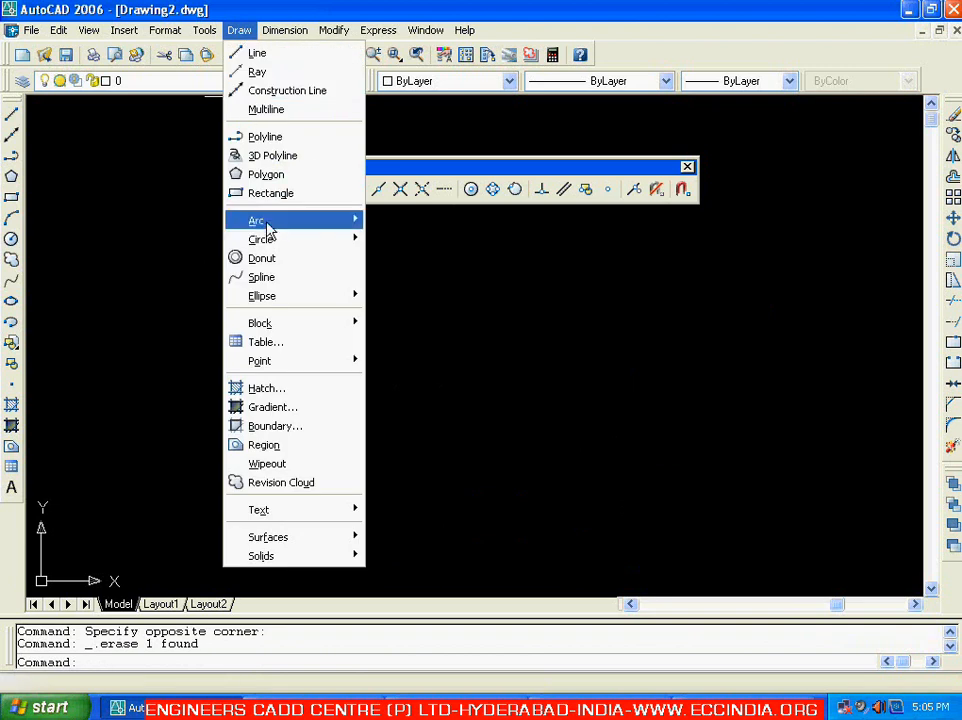
mouse_move(266, 241)
left_click(386, 238)
left_click(300, 408)
left_click(328, 369)
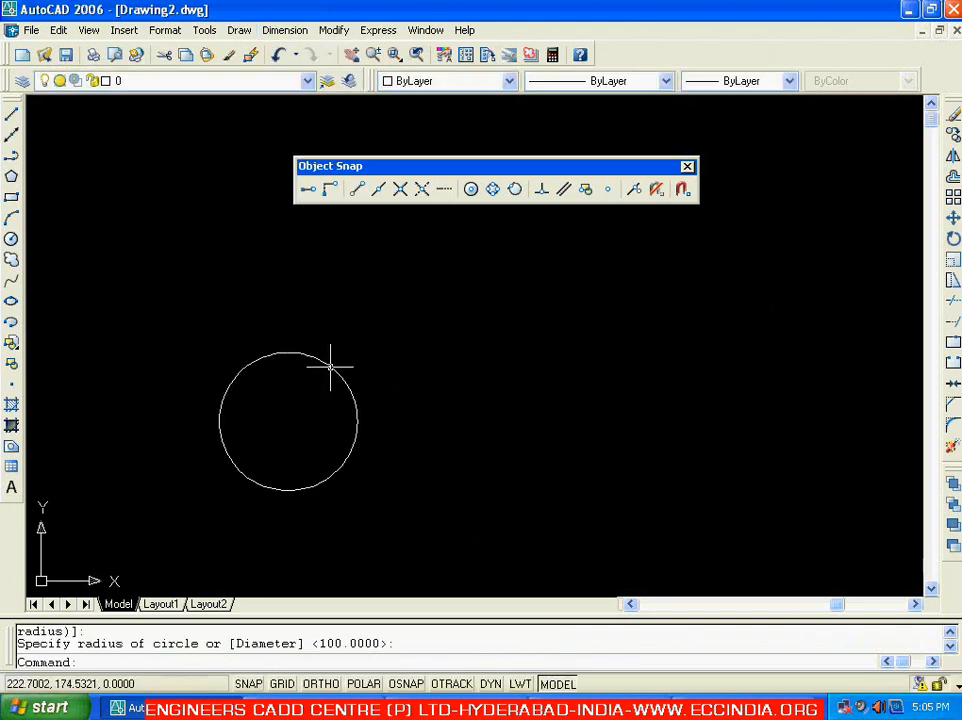
Draw another Center, Radius circle of similar size to the right of the first, roughly level with it
left_click(240, 31)
mouse_move(305, 241)
left_click(420, 243)
left_click(663, 410)
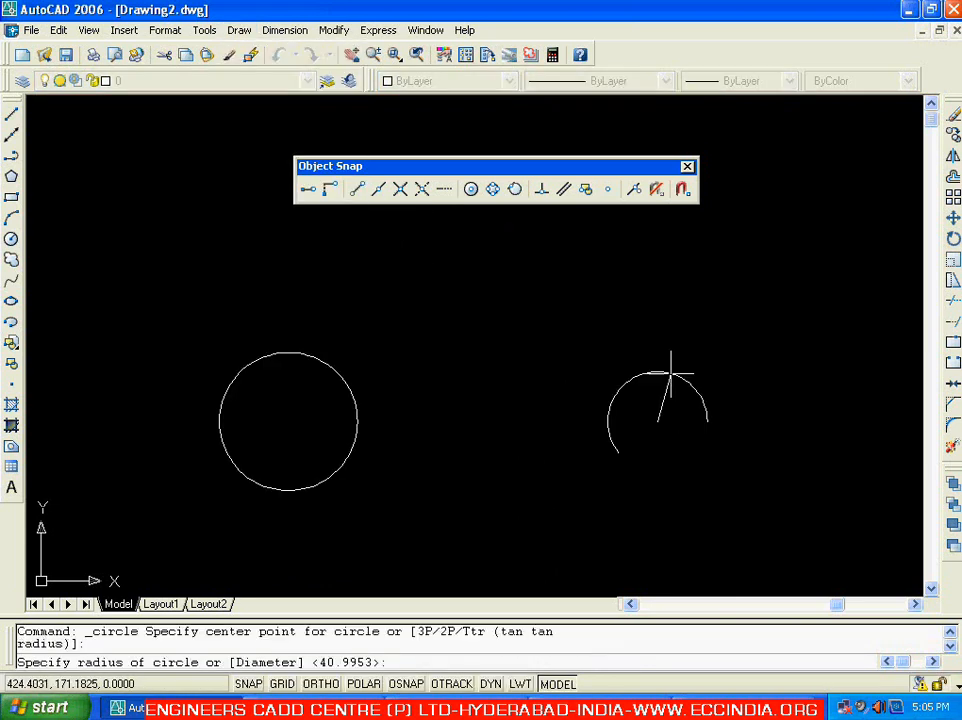
left_click(671, 356)
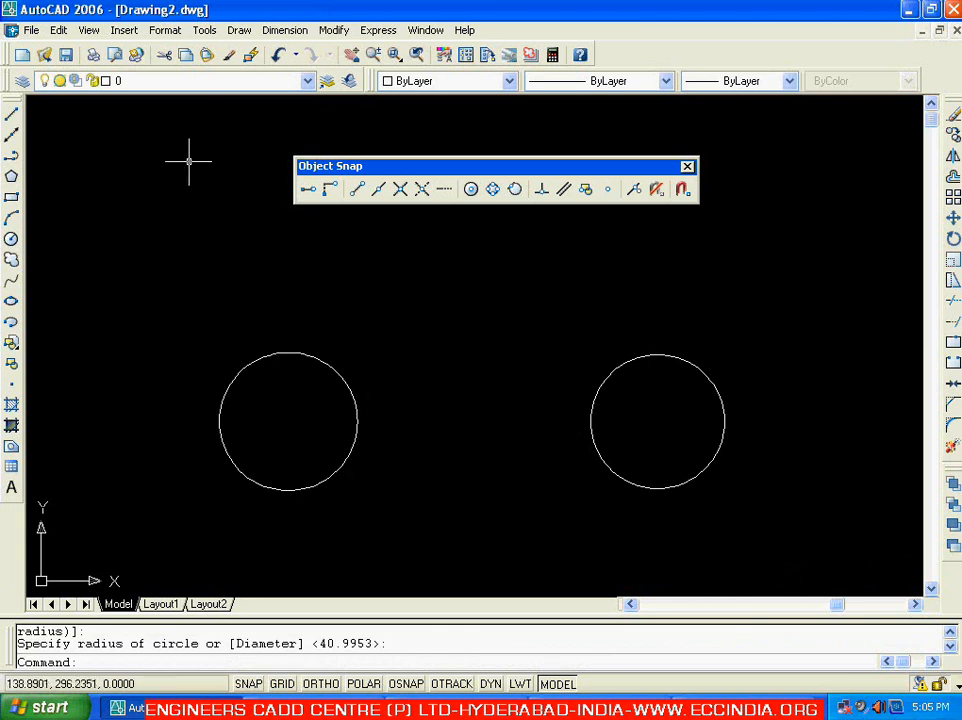
Draw a Tan, Tan, Radius circle of radius 150 above the two circles, touching their facing upper sides
left_click(239, 30)
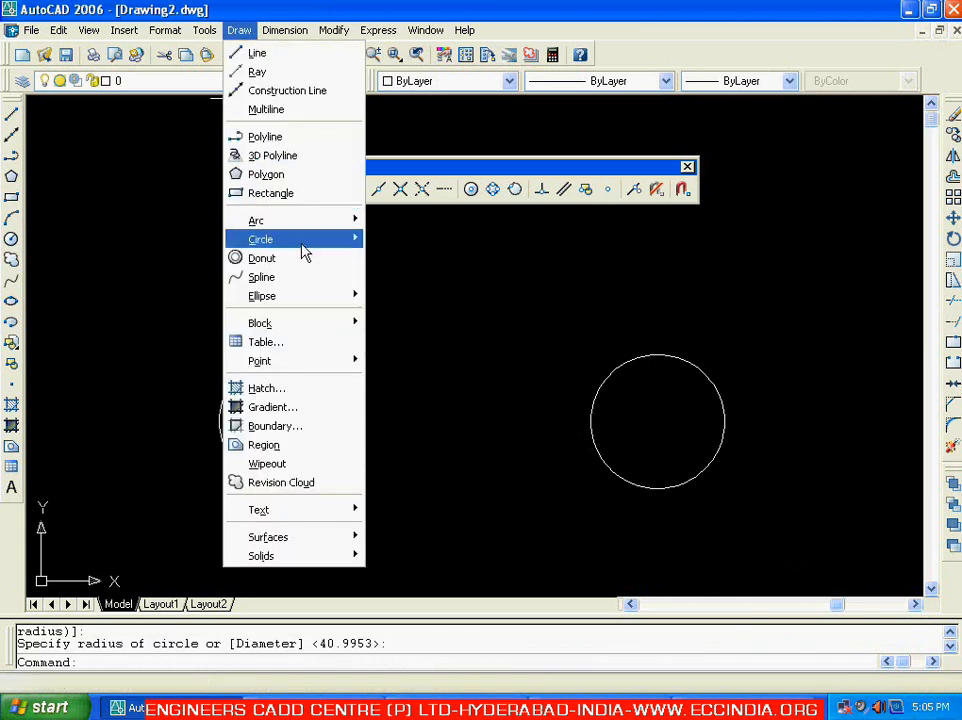
mouse_move(300, 240)
left_click(415, 331)
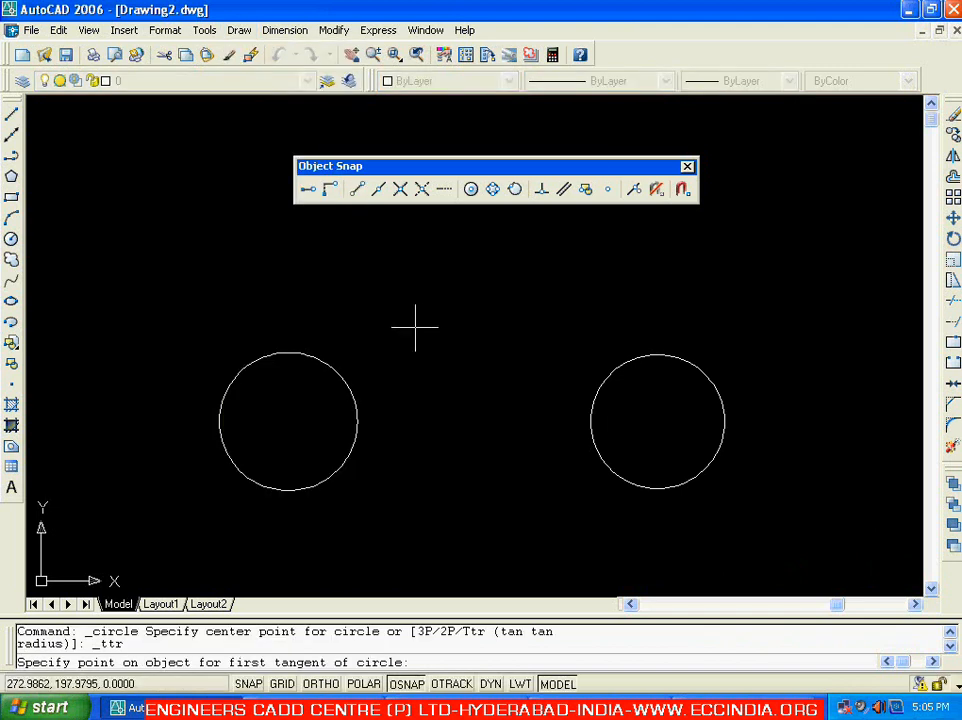
left_click(355, 393)
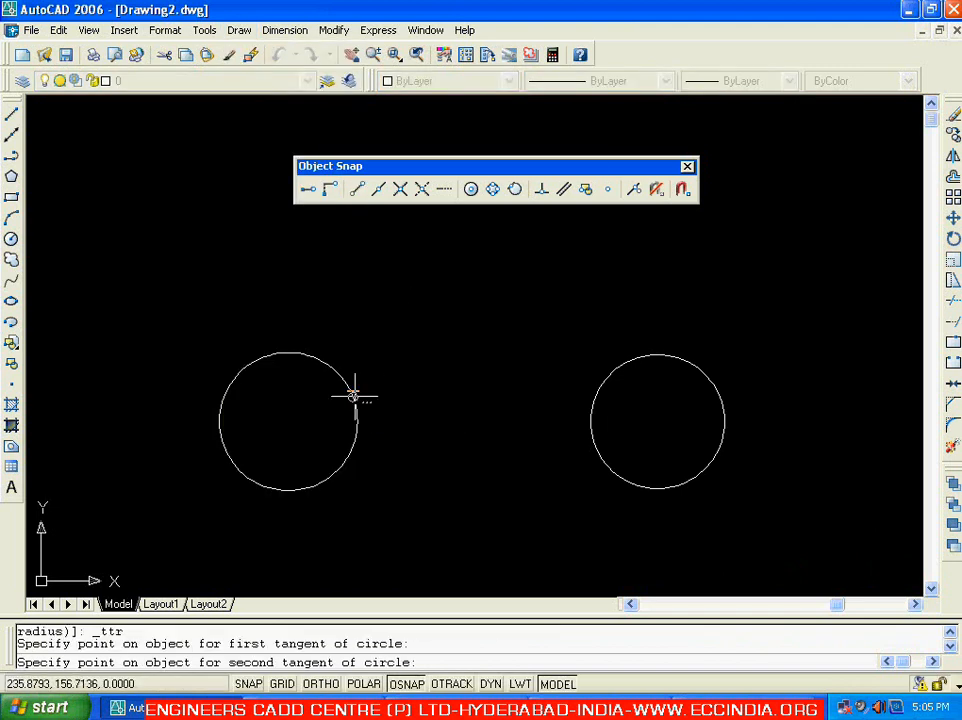
left_click(592, 394)
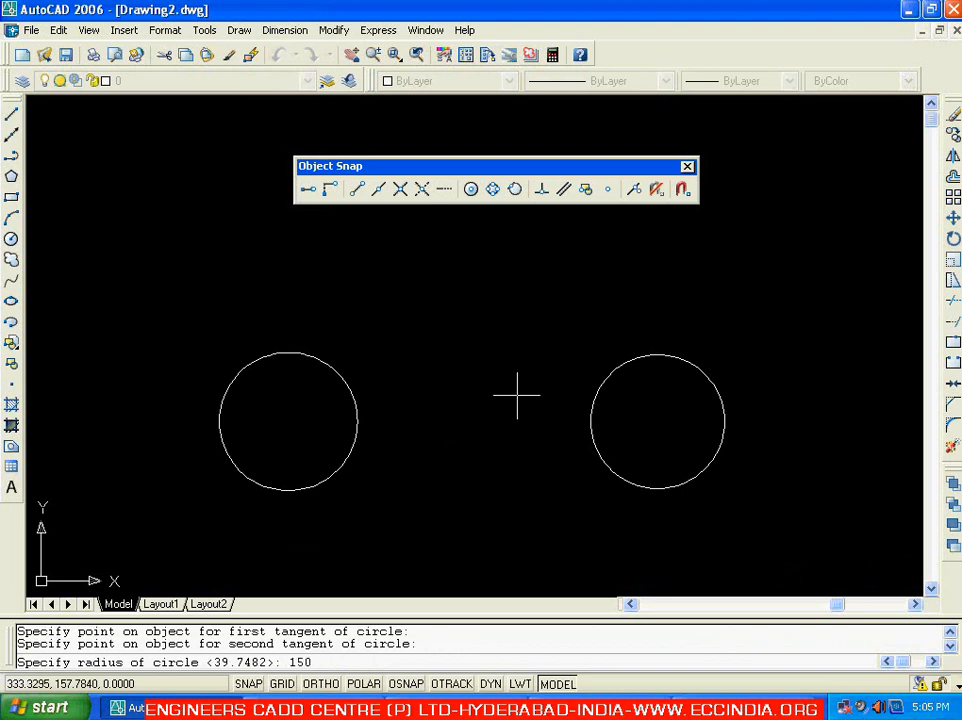
type("150")
key("Return")
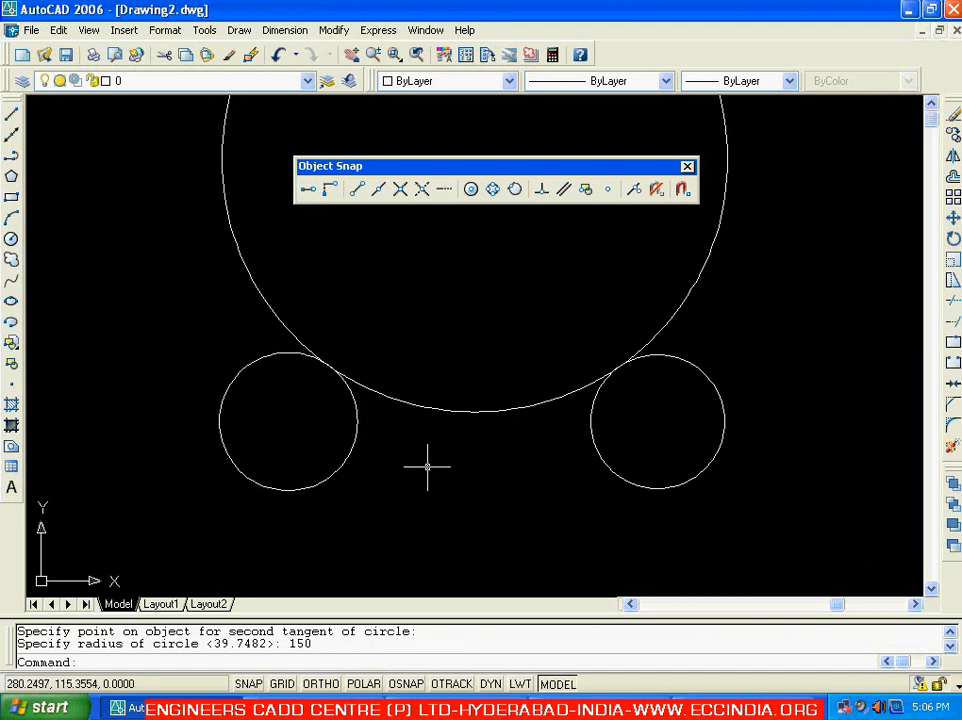
Draw a second Tan, Tan, Radius circle of radius 150 below the two small circles, touching their facing lower sides
mouse_move(427, 465)
middle_mouse_down()
mouse_move(400, 420)
mouse_move(390, 427)
middle_mouse_up()
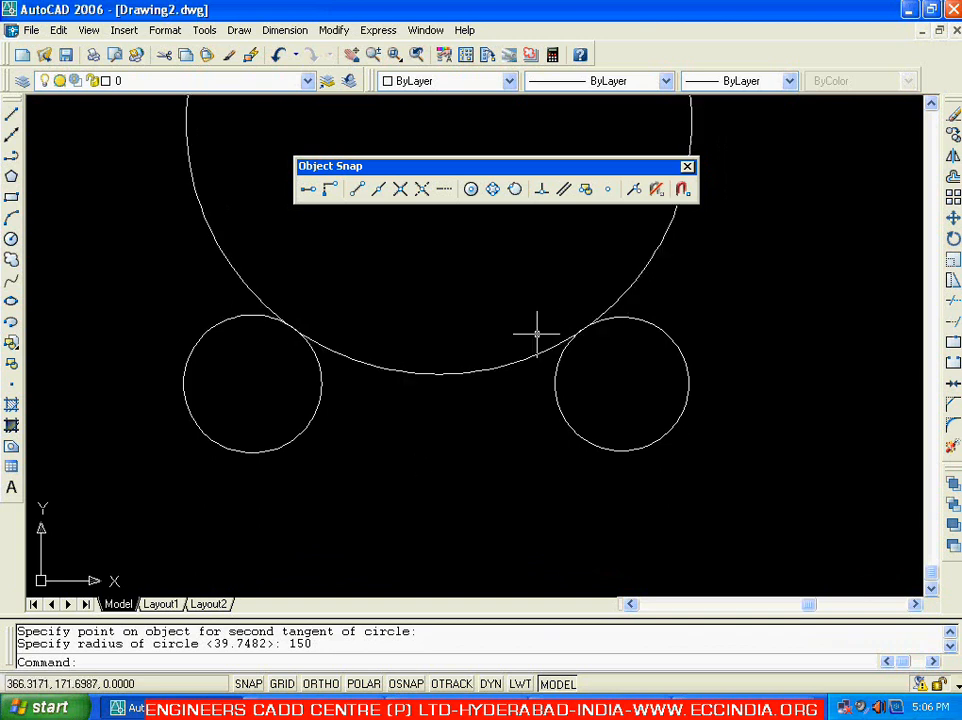
left_click(239, 30)
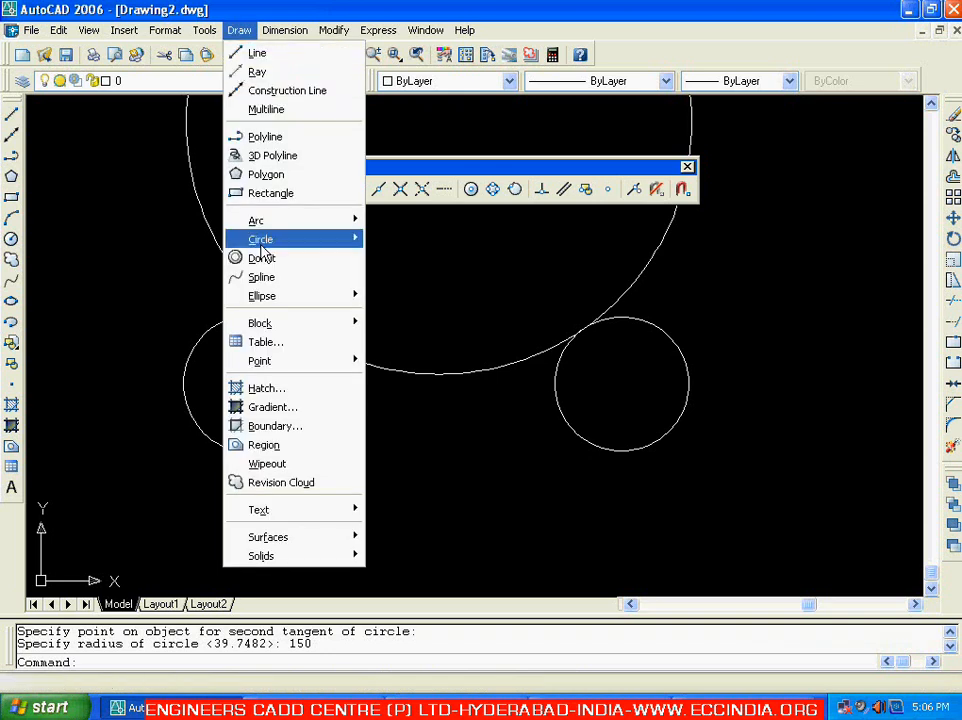
mouse_move(262, 244)
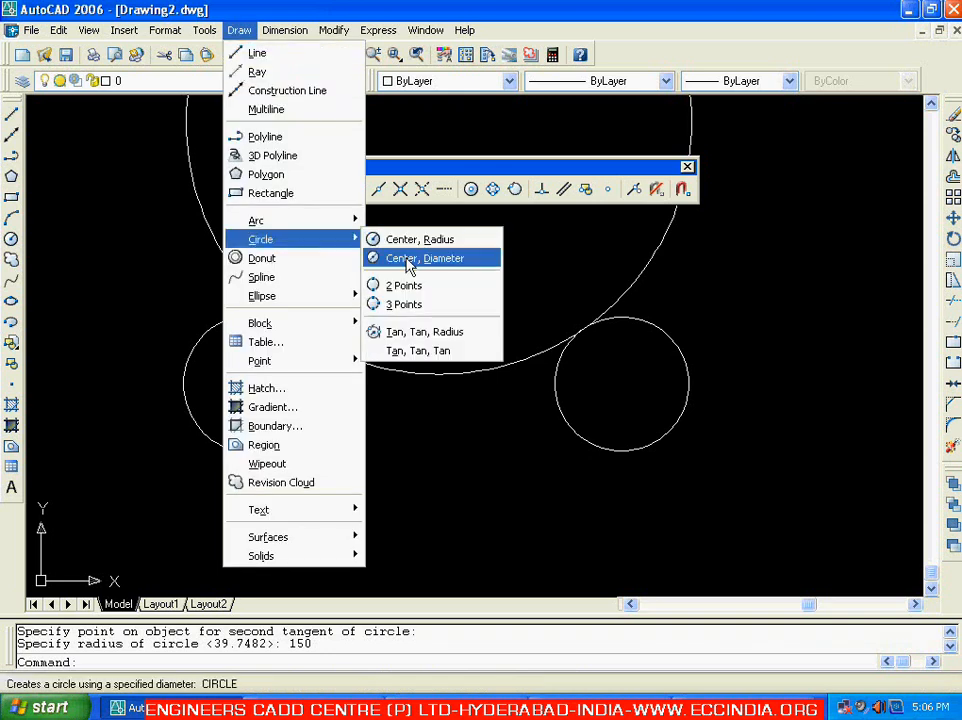
left_click(398, 334)
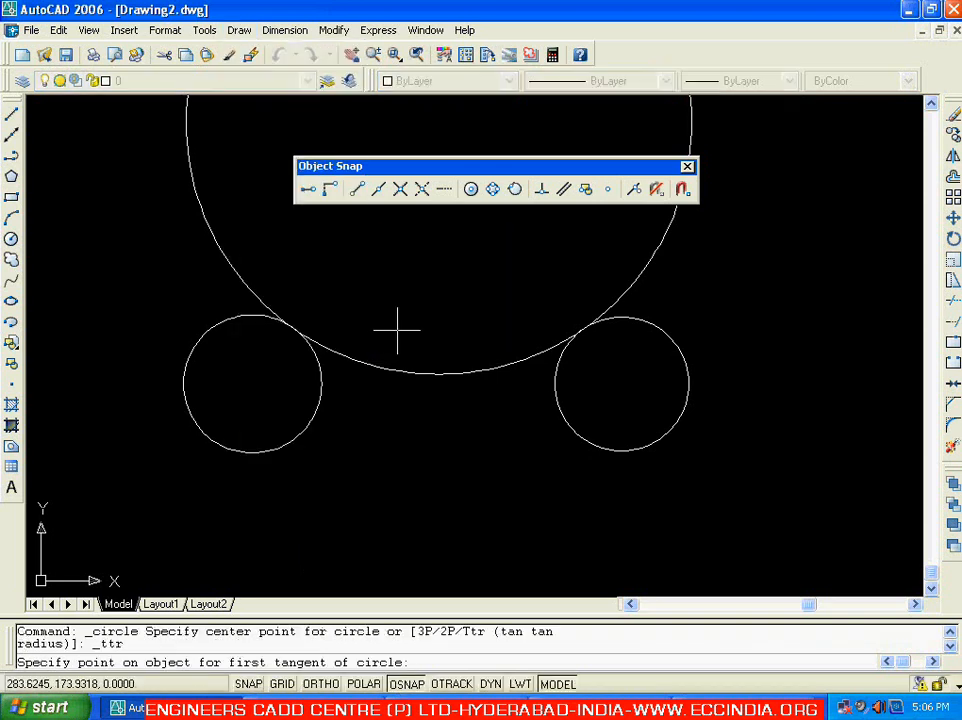
left_click(270, 450)
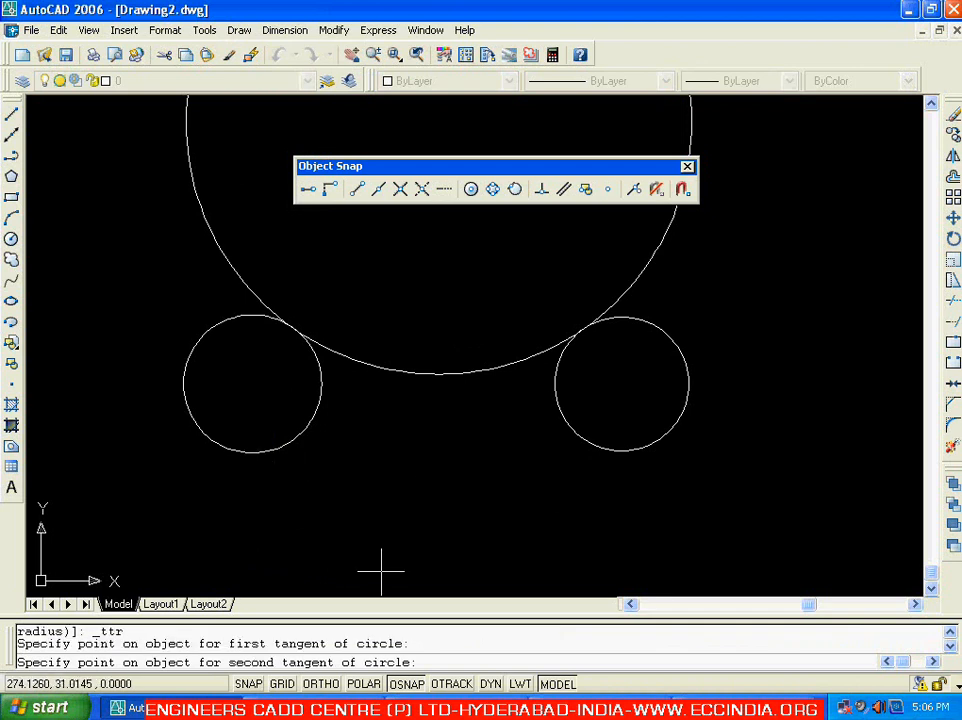
left_click(590, 441)
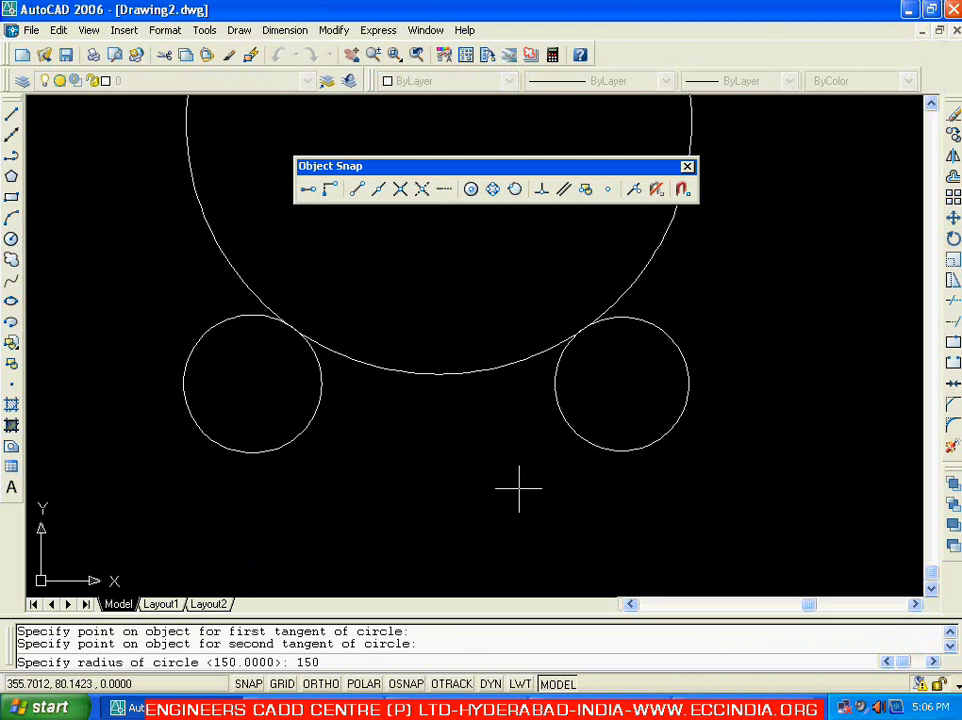
type("150")
key("Return")
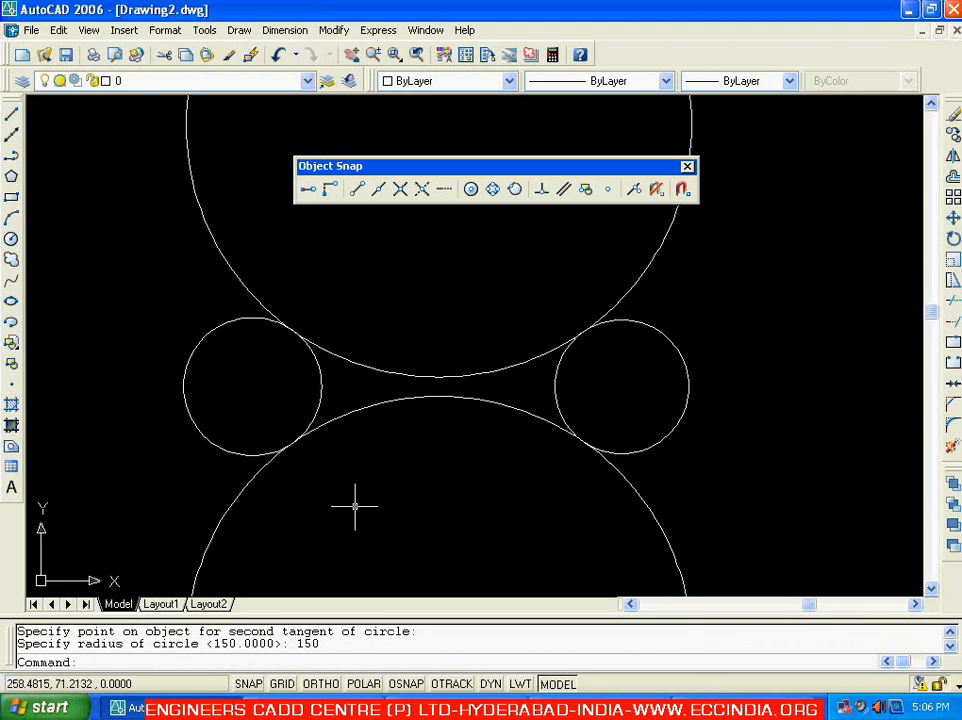
Draw a Tan, Tan, Radius circle of radius 200 enclosing both small circles, tangent at their outer upper sides
left_click(239, 30)
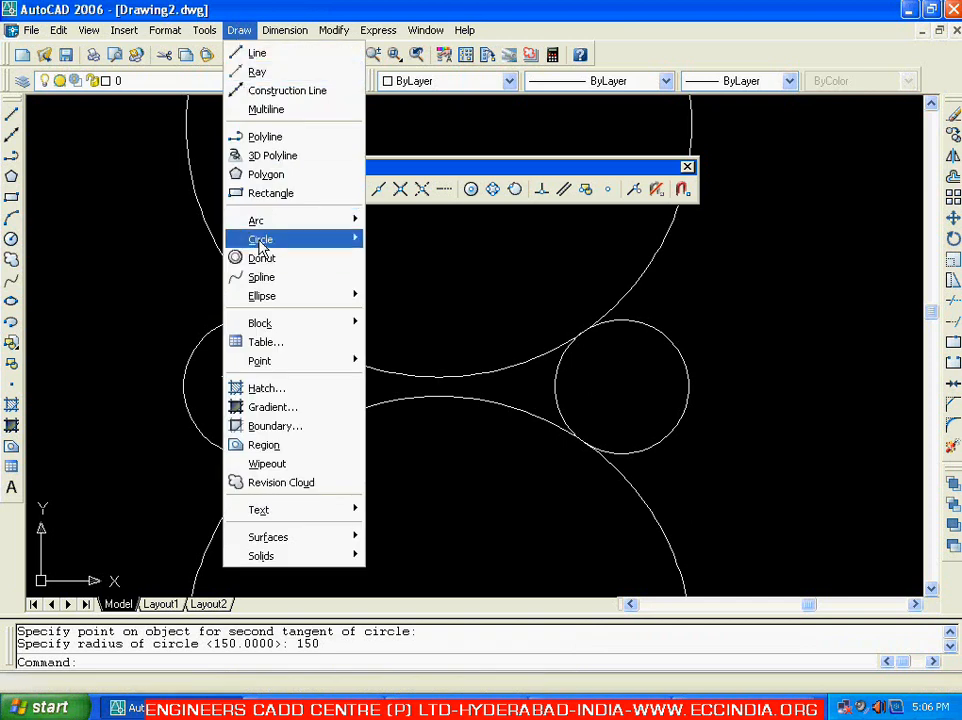
mouse_move(258, 239)
left_click(417, 331)
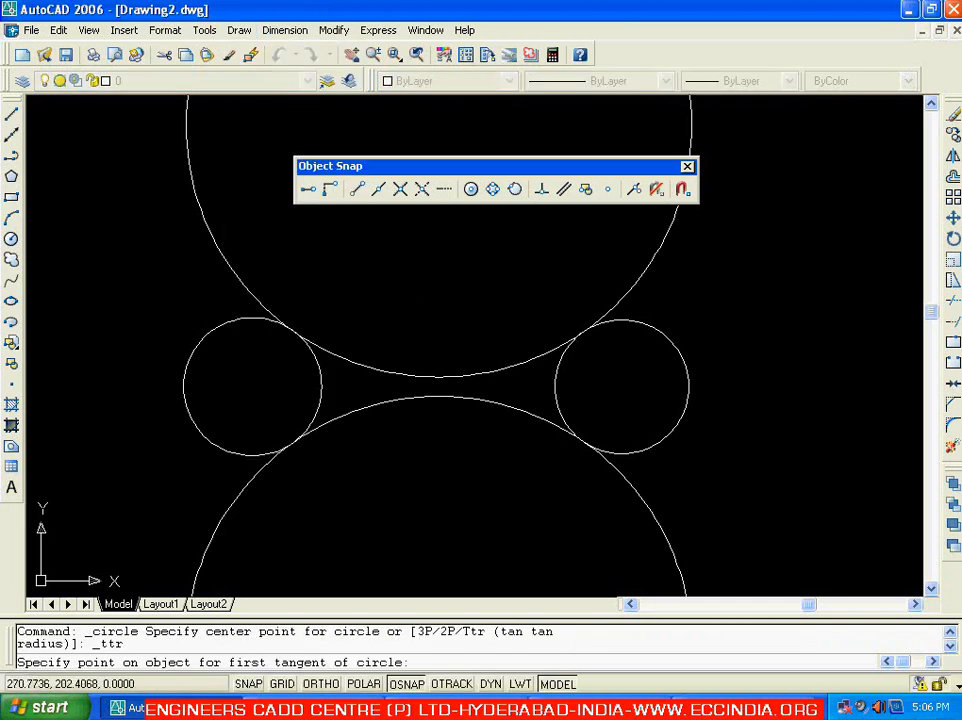
left_click(191, 351)
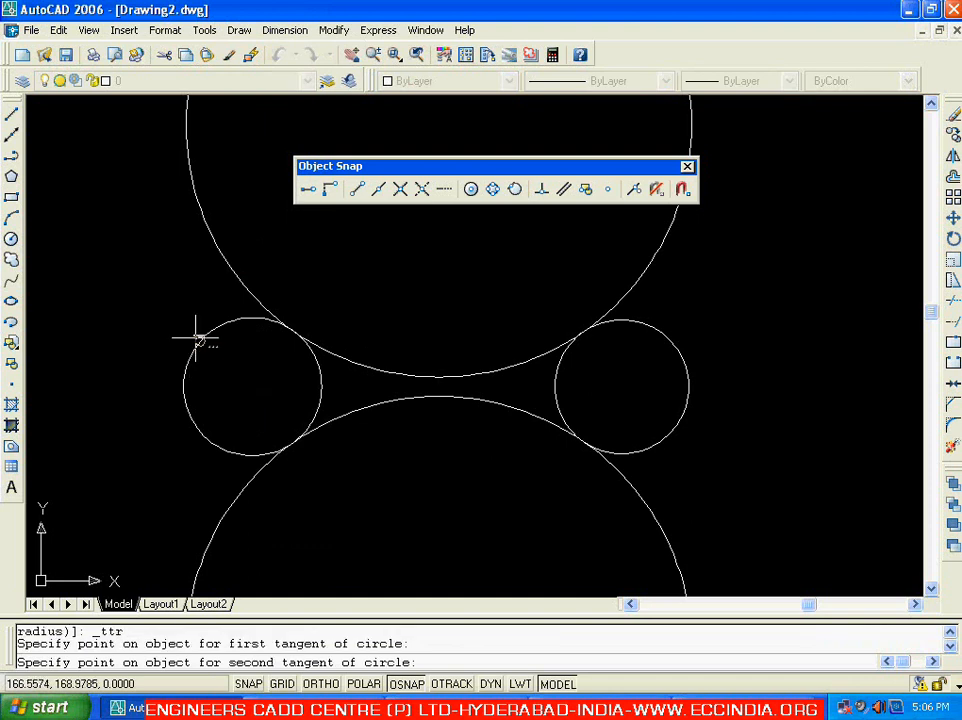
left_click(675, 345)
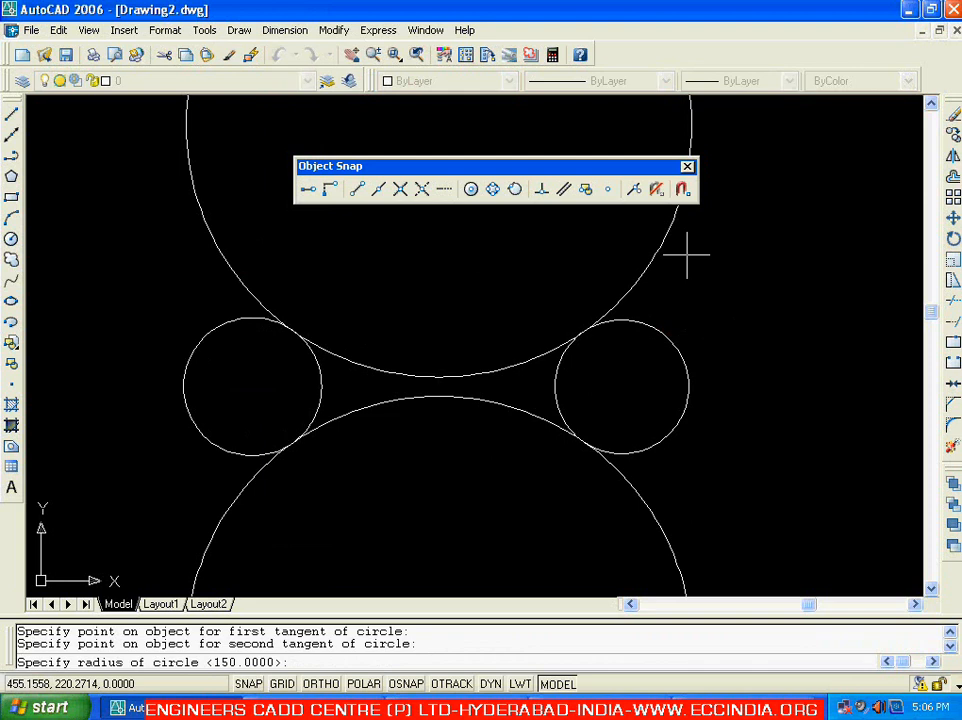
key("Return")
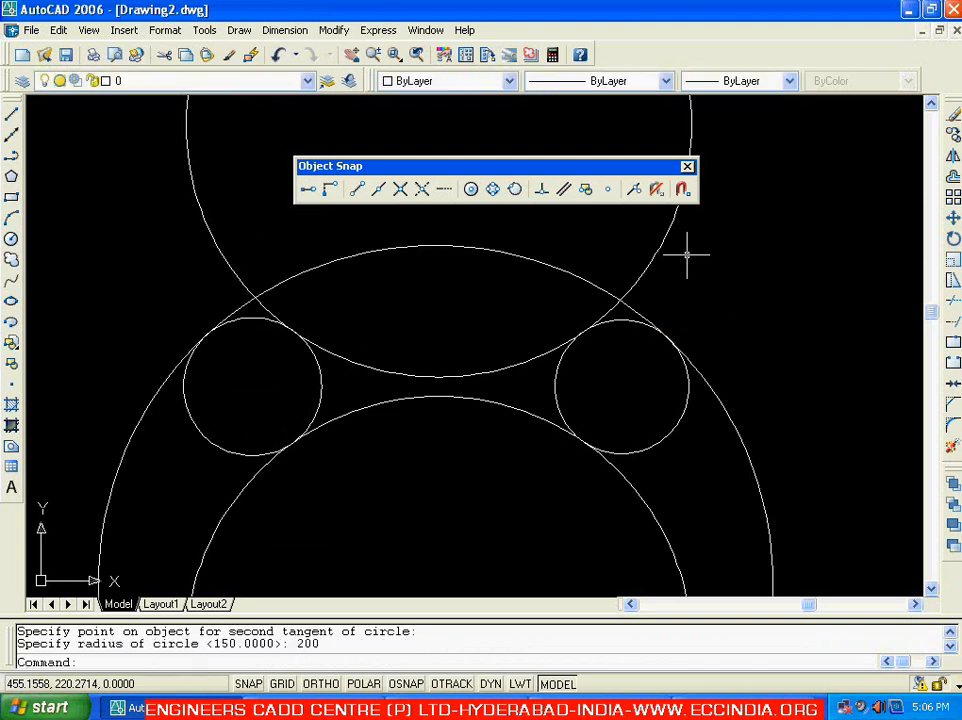
left_click(345, 259)
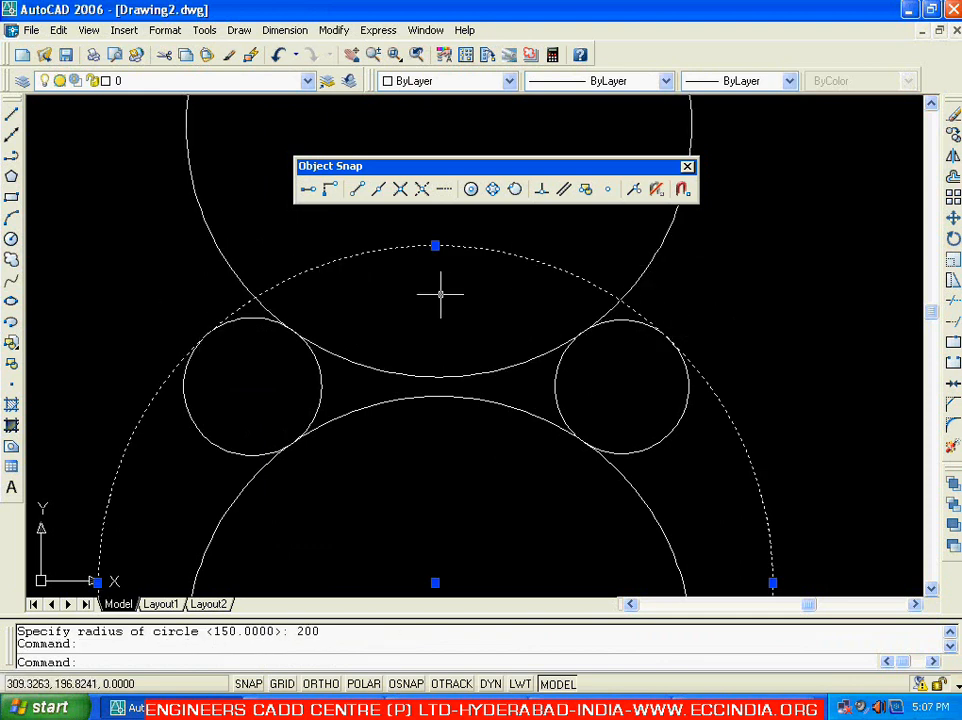
key("Escape")
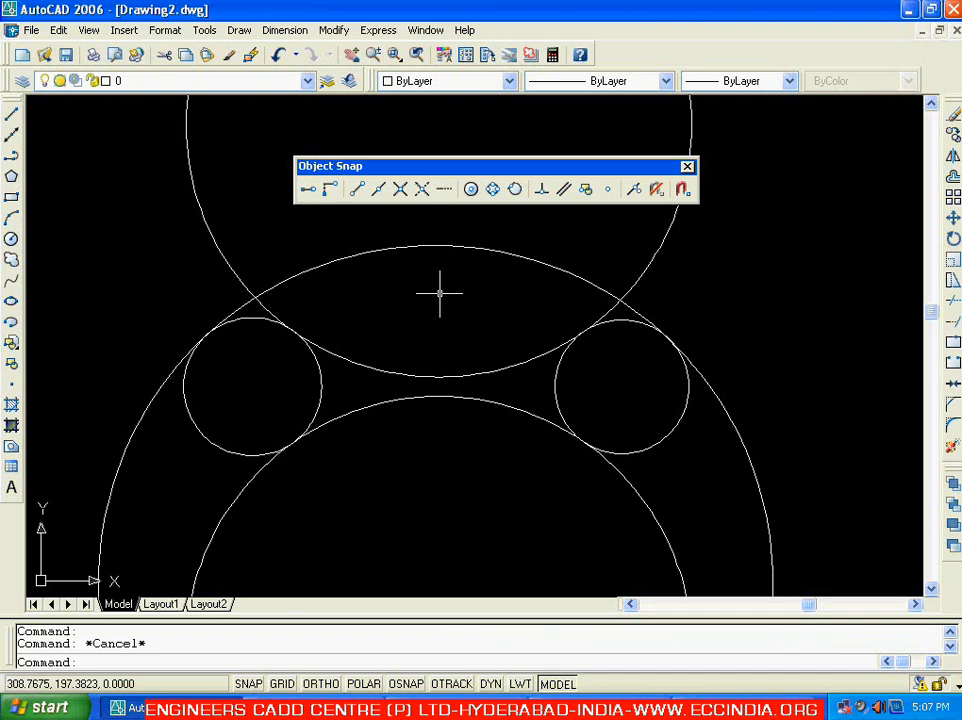
Draw another Tan, Tan, Radius circle of radius 200 enclosing both small circles, tangent at their outer lower sides
left_click(239, 30)
mouse_move(259, 240)
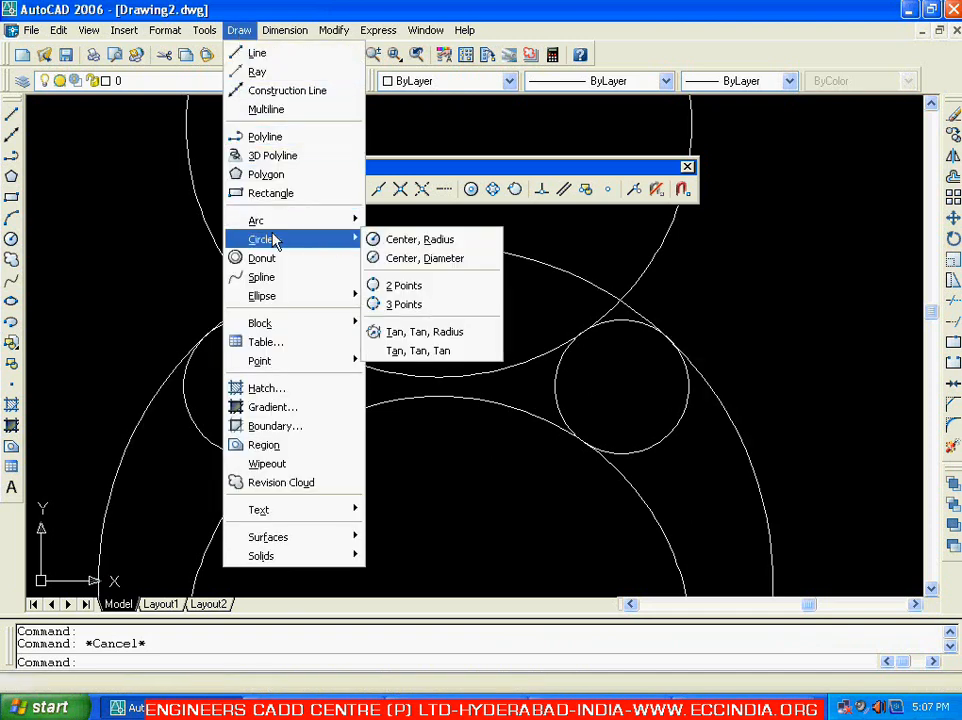
left_click(400, 331)
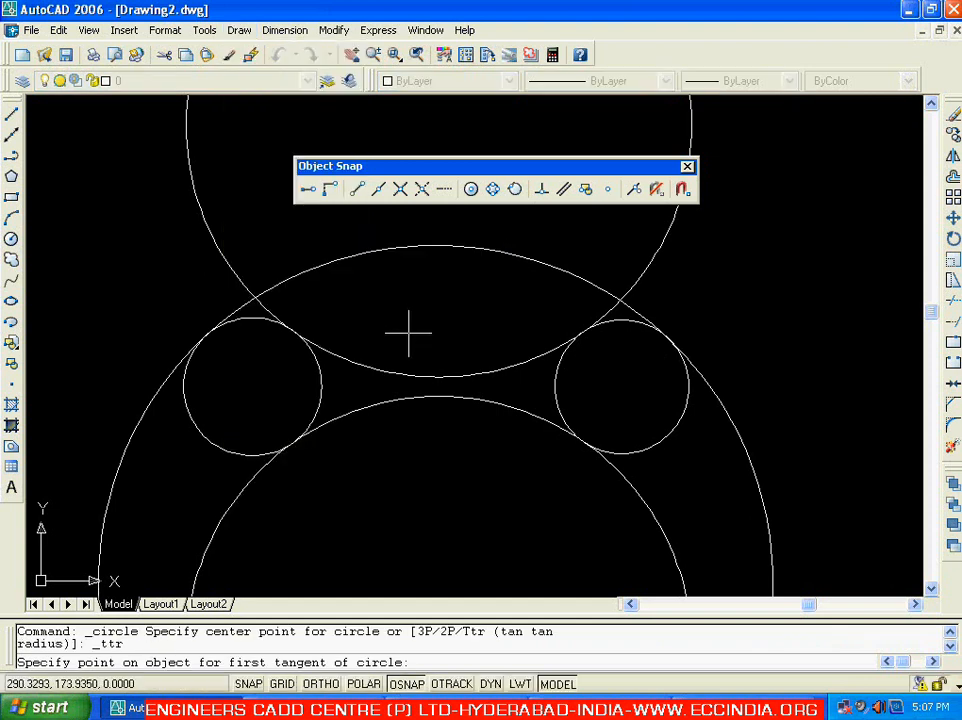
left_click(199, 432)
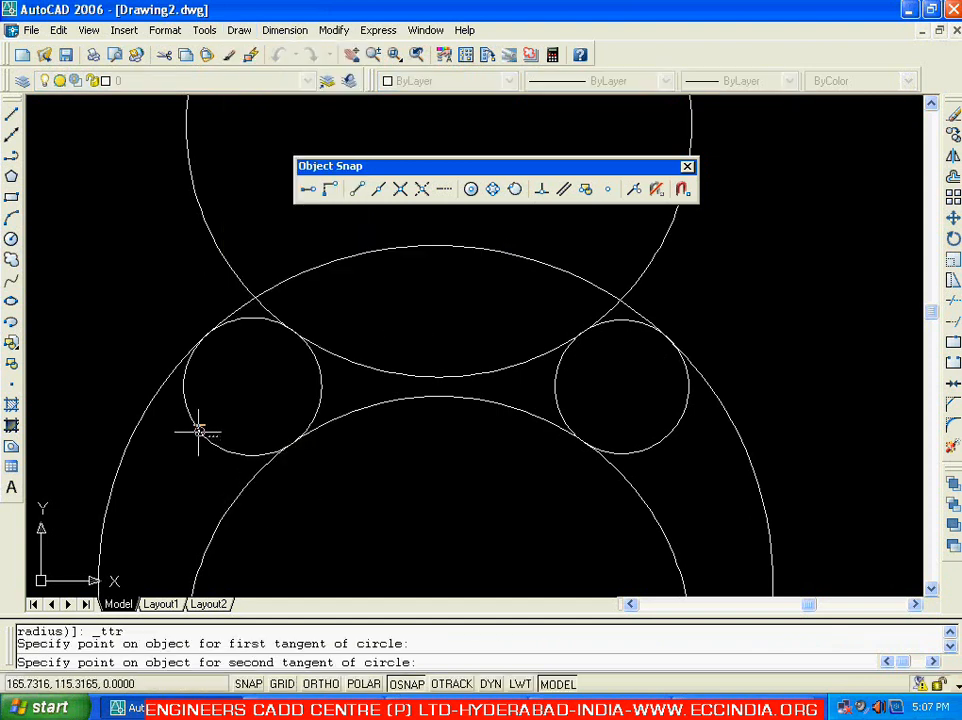
left_click(705, 427)
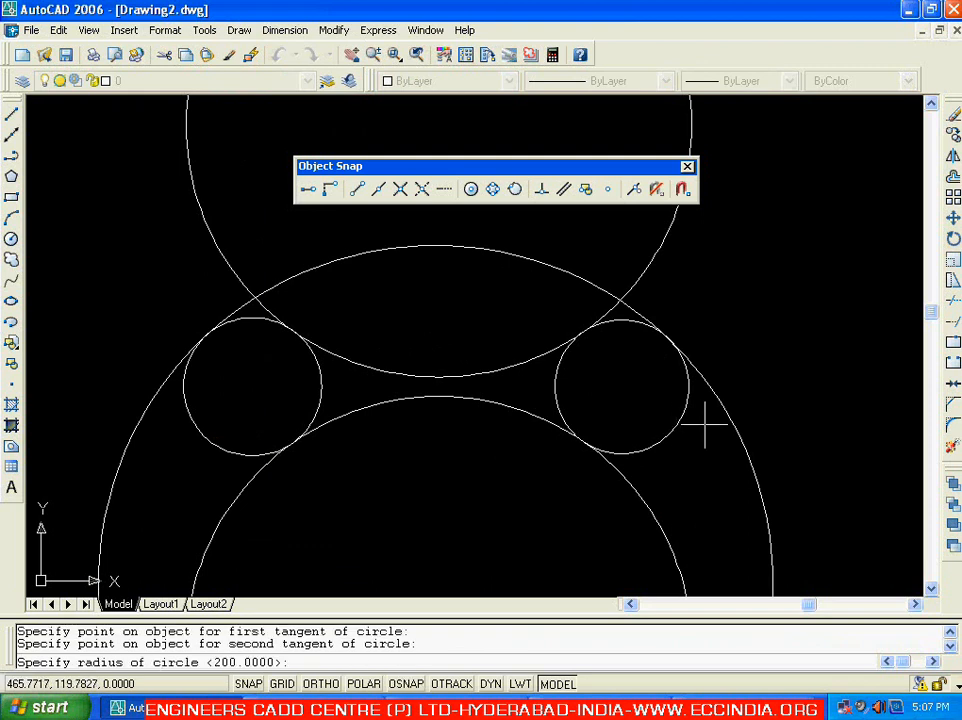
key("Return")
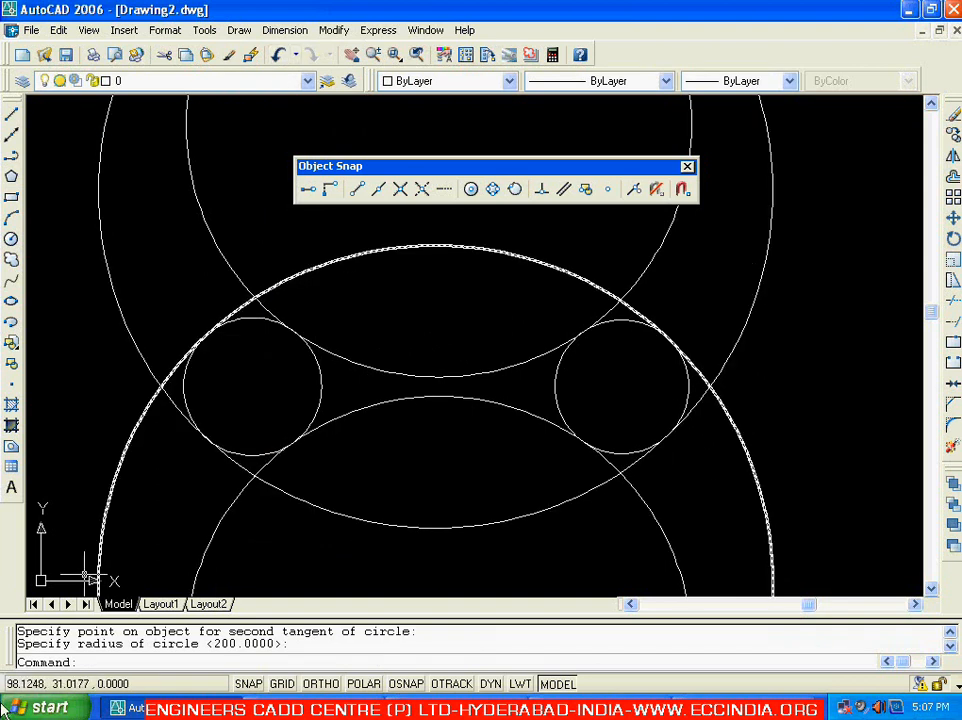
left_click(768, 253)
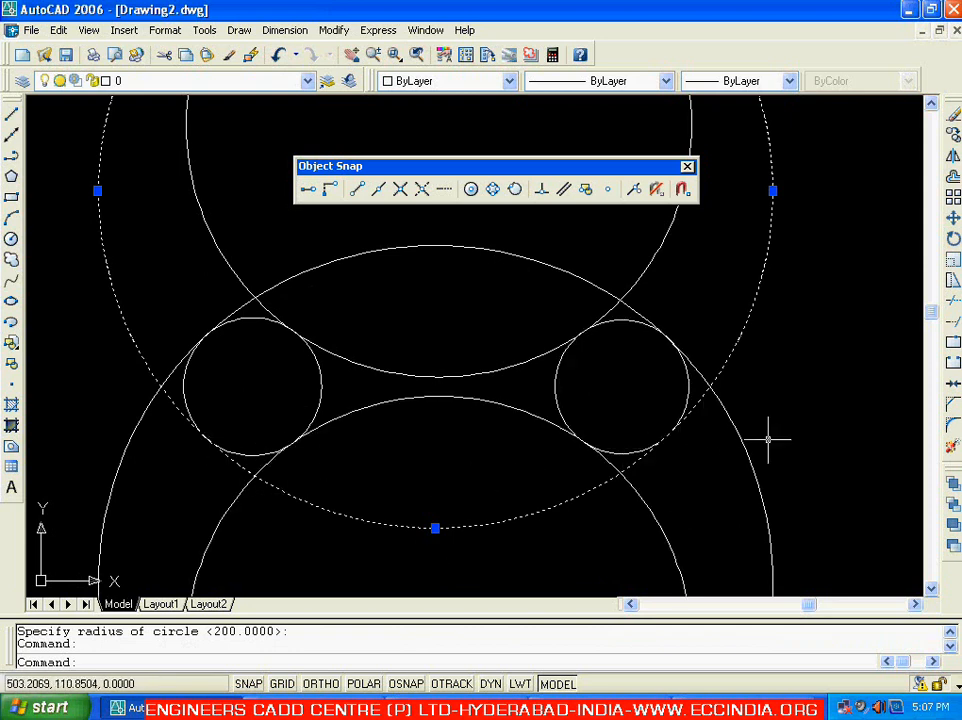
key("Escape")
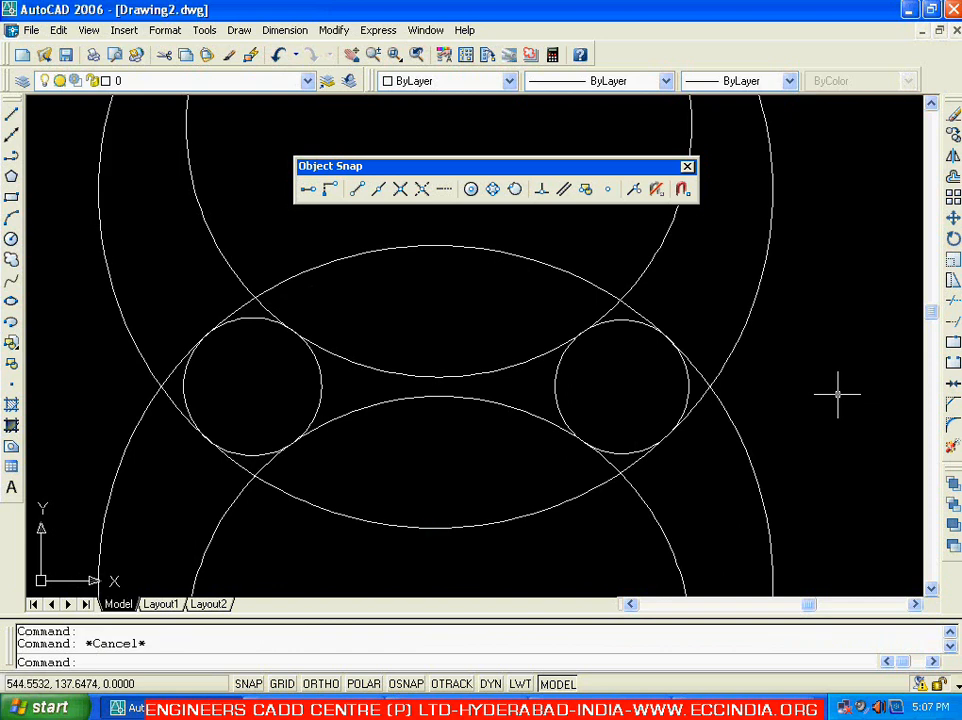
Erase the two small circles and all four circles tangent to them
left_click(805, 220)
left_click(156, 519)
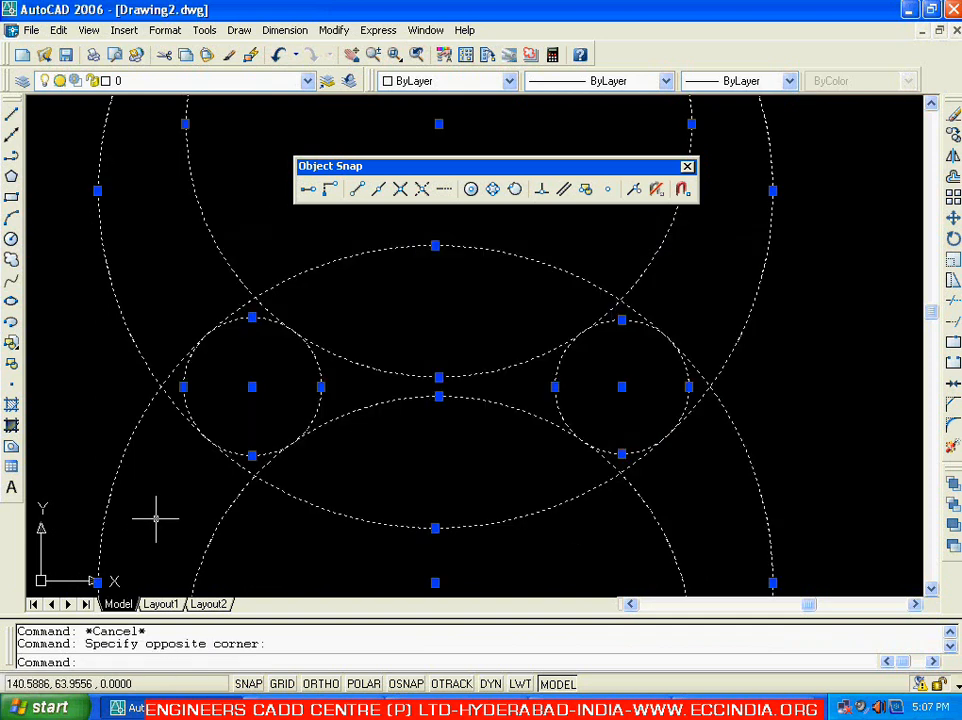
key("Delete")
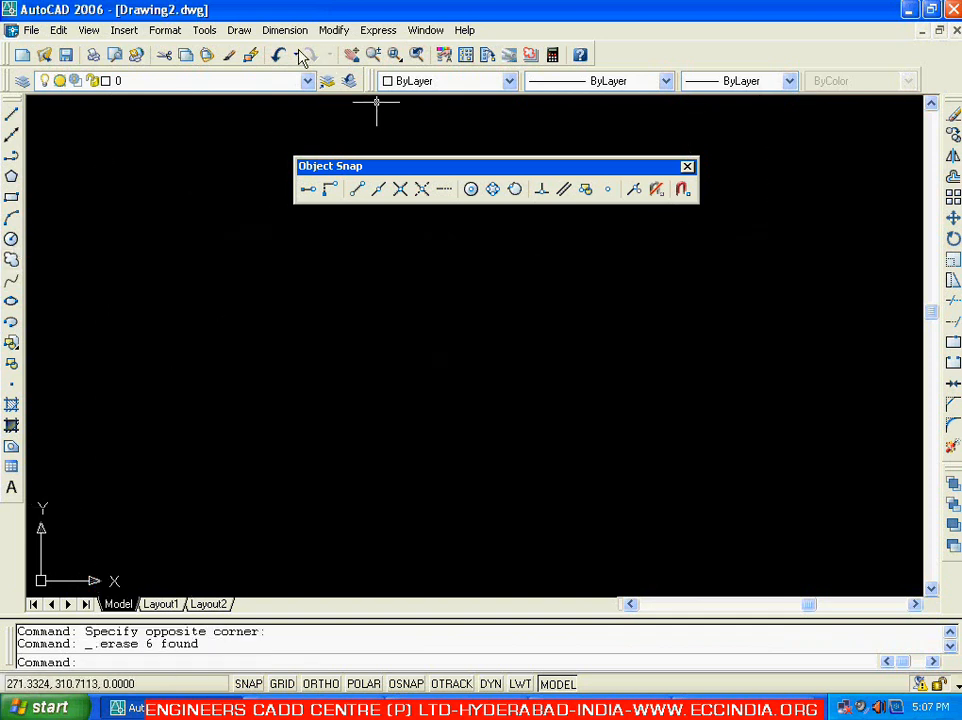
left_click(238, 30)
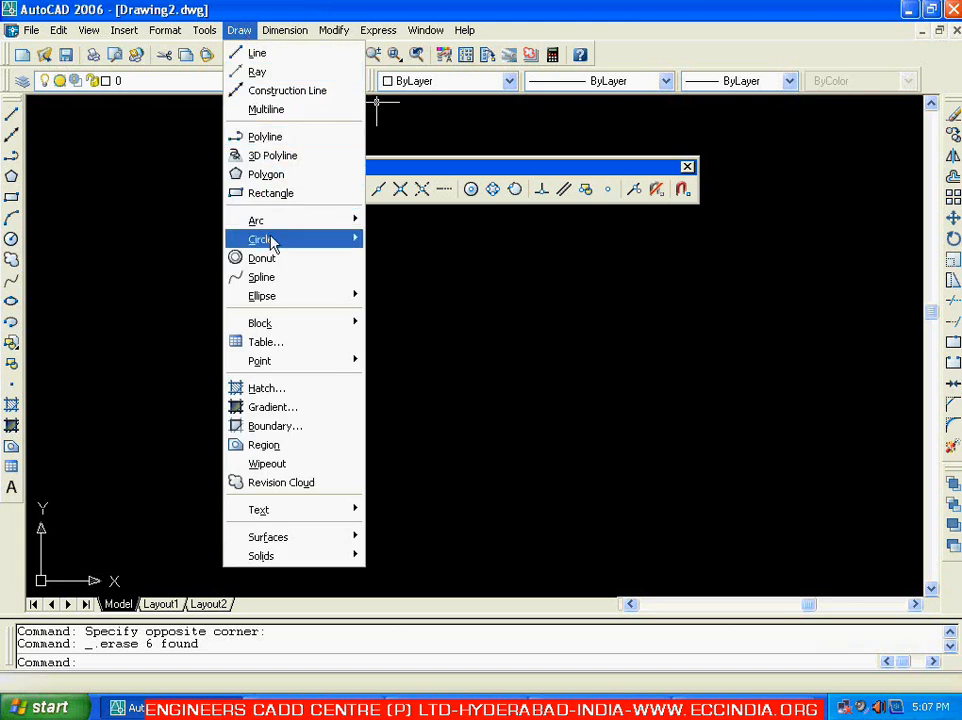
mouse_move(333, 240)
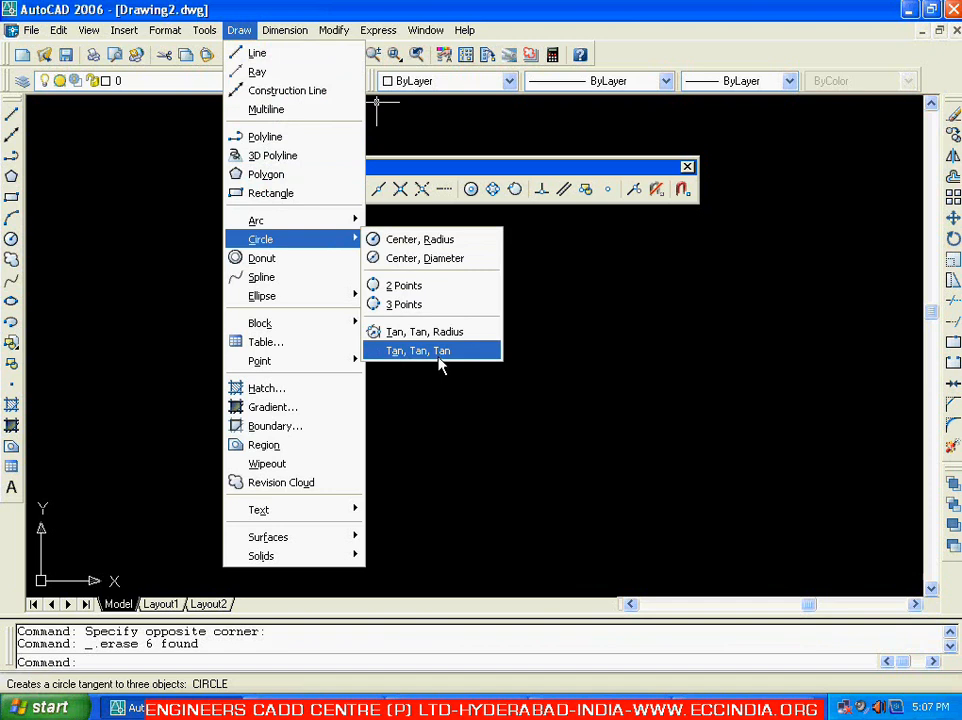
key("Escape")
key("Escape")
key("Escape")
Draw two separate steep lines that slope toward each other at the bottom, leaving a wide gap between them
left_click(12, 115)
left_click(170, 293)
left_click(311, 493)
key("Return")
key("Return")
left_click(679, 286)
left_click(547, 502)
key("Return")
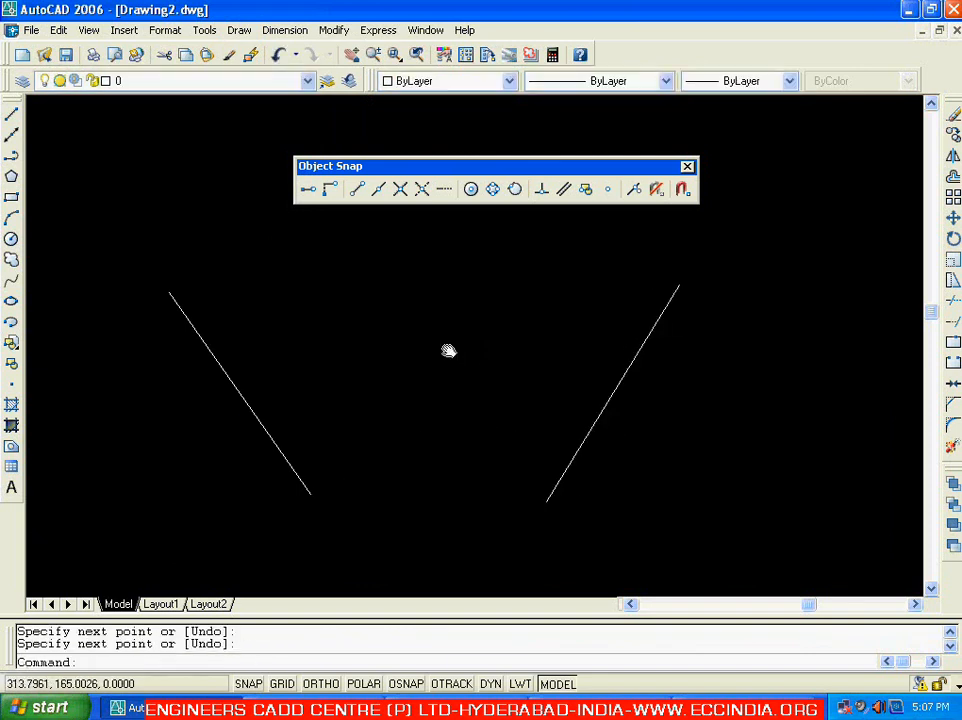
Draw a third, gently rising line above the gap between the two steep lines, touching neither
middle_click_drag(454, 364, 459, 427)
key("Return")
left_click(272, 274)
left_click(618, 230)
key("Escape")
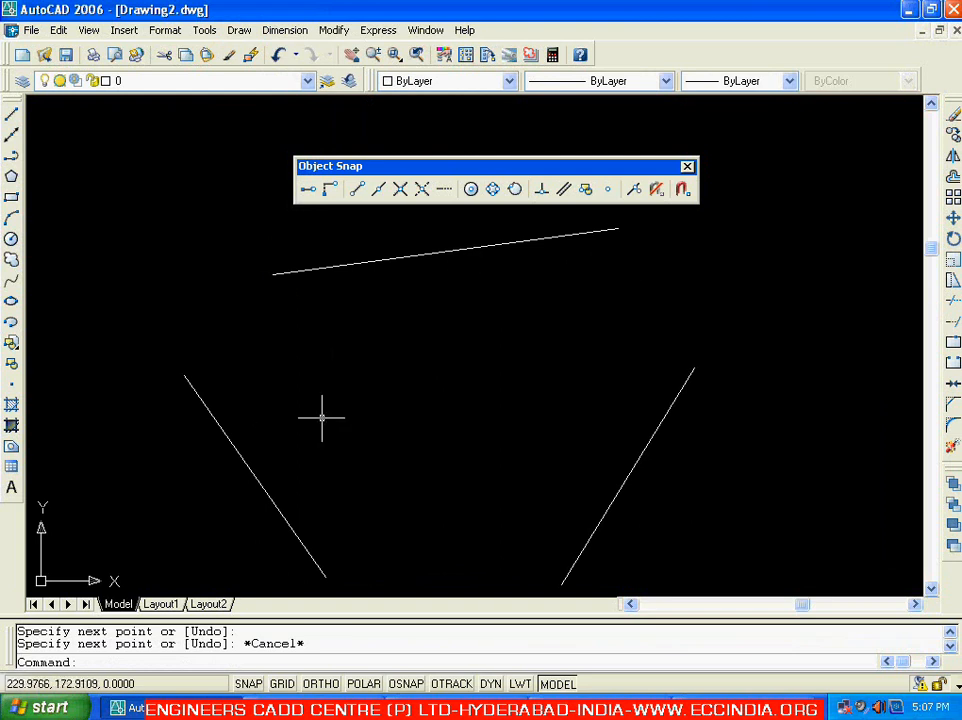
Draw a Tan, Tan, Tan circle touching all three lines and move the Object Snap toolbar up clear of the geometry
left_click(239, 30)
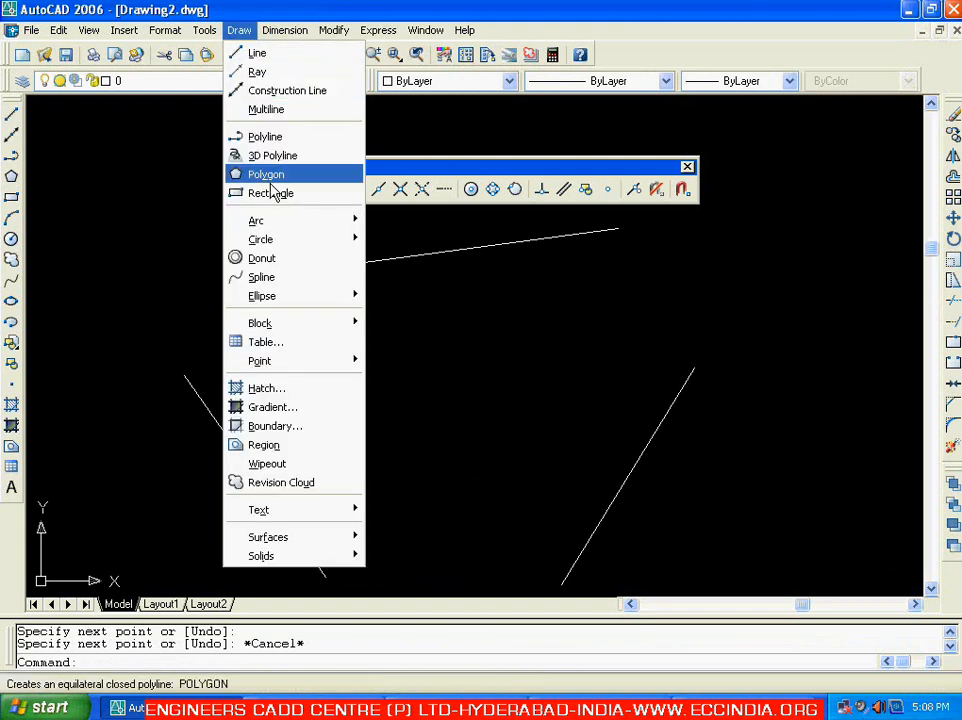
mouse_move(270, 245)
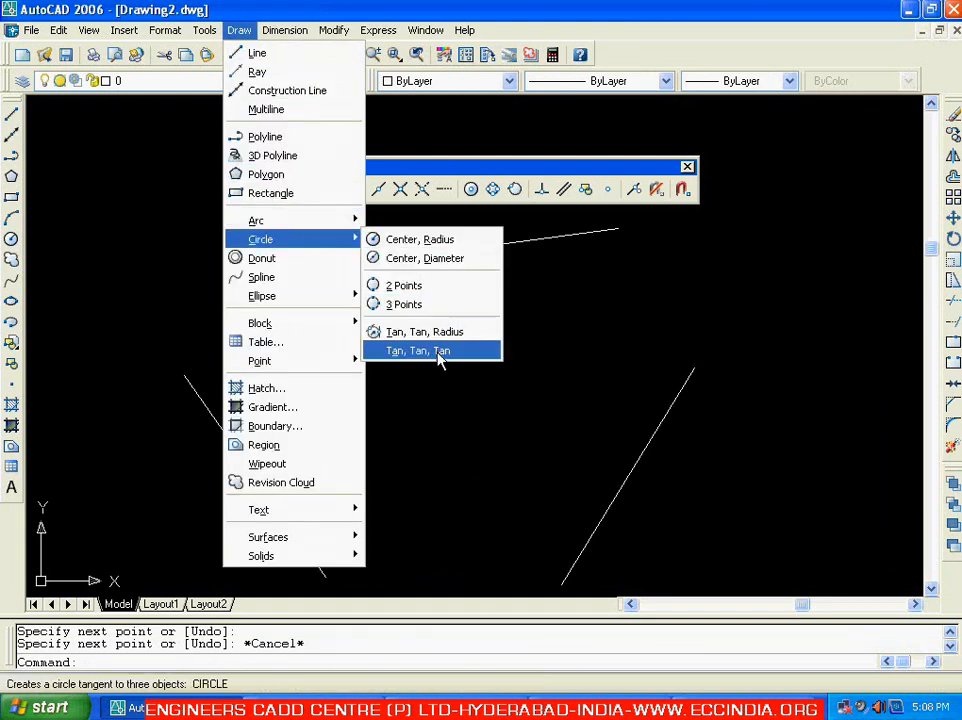
left_click(438, 352)
left_click(437, 254)
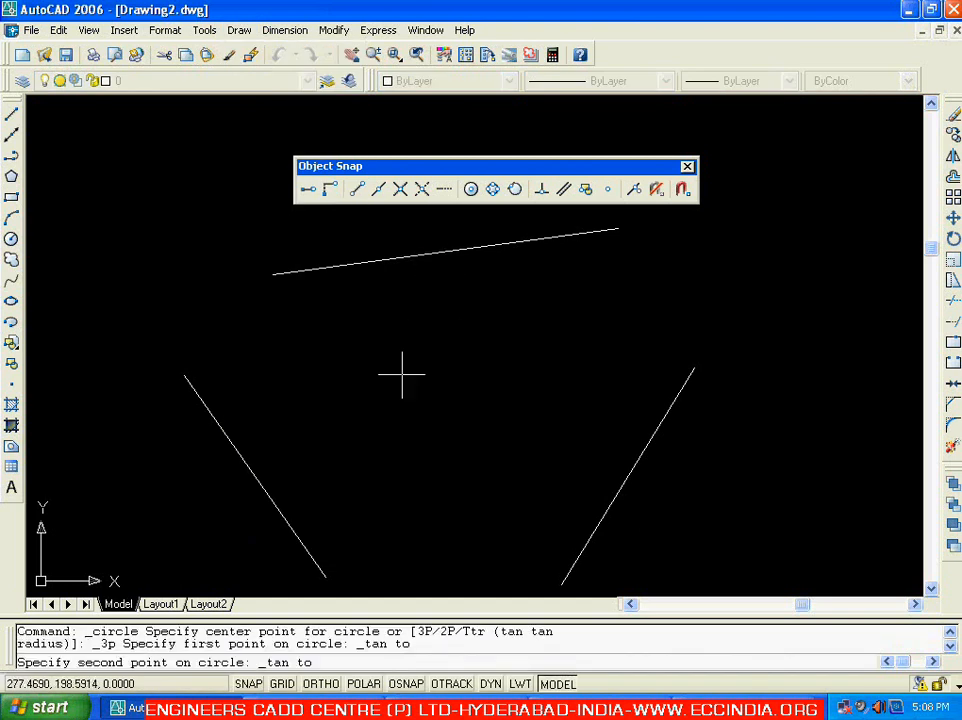
left_click(257, 473)
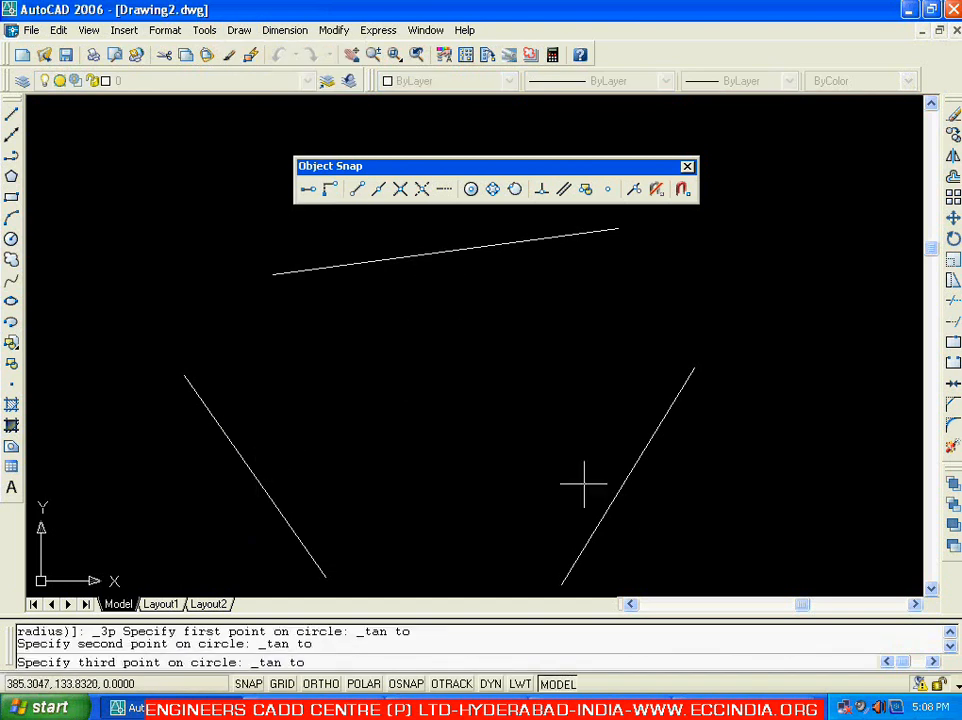
left_click(633, 466)
mouse_move(586, 399)
middle_mouse_down()
mouse_move(554, 358)
mouse_move(532, 350)
middle_mouse_up()
left_click_drag(505, 167, 515, 117)
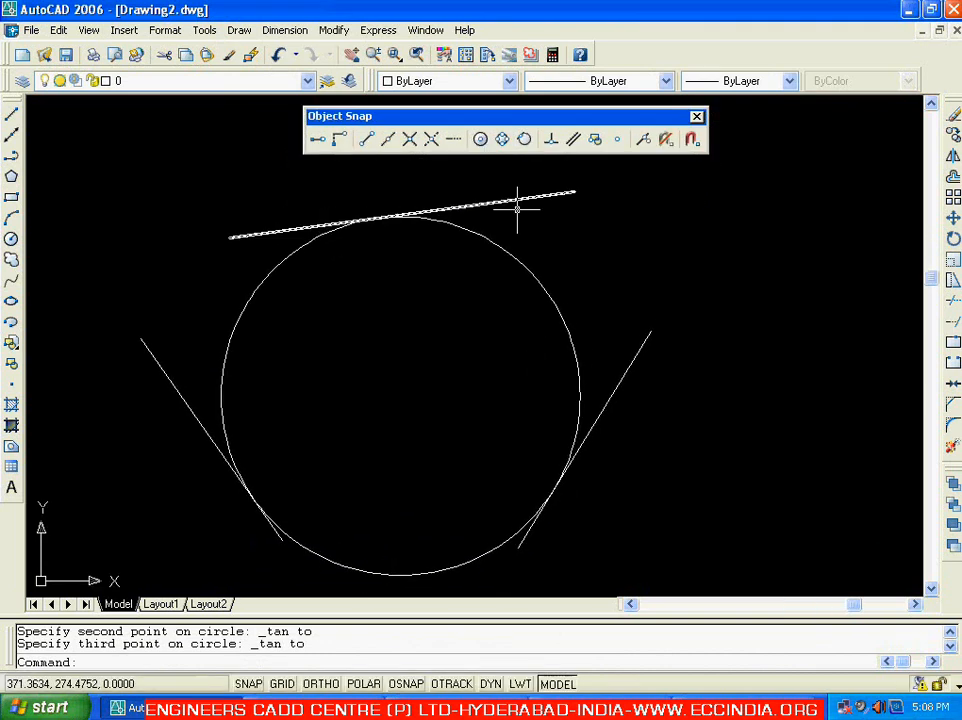
middle_click_drag(430, 316, 423, 290)
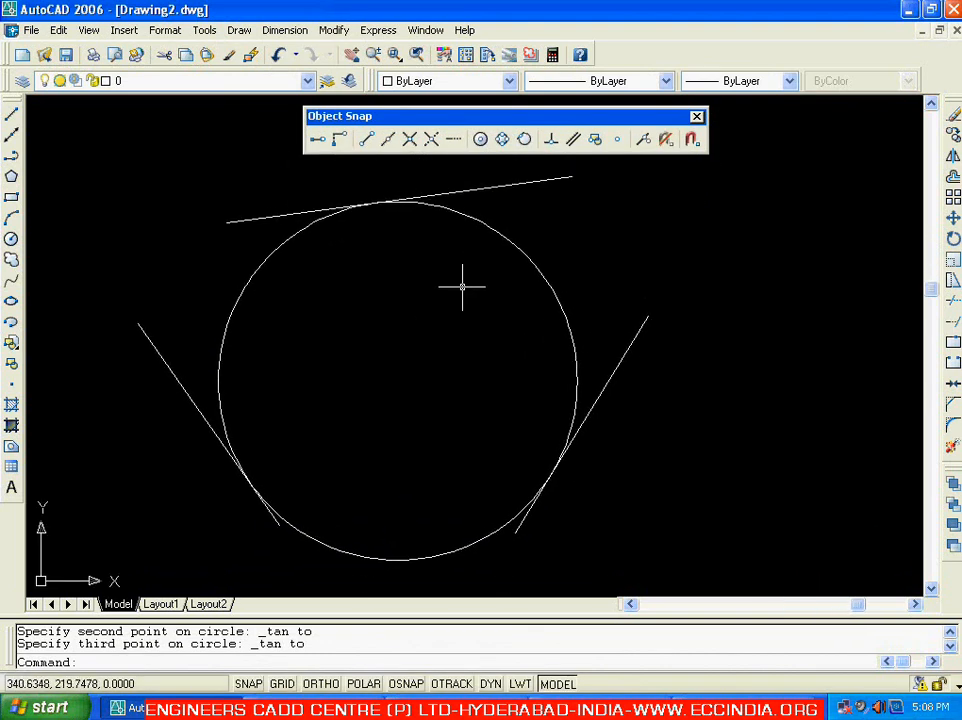
Erase the three lines together with the circle tangent to them
left_click(719, 200)
left_click(125, 509)
key("Delete")
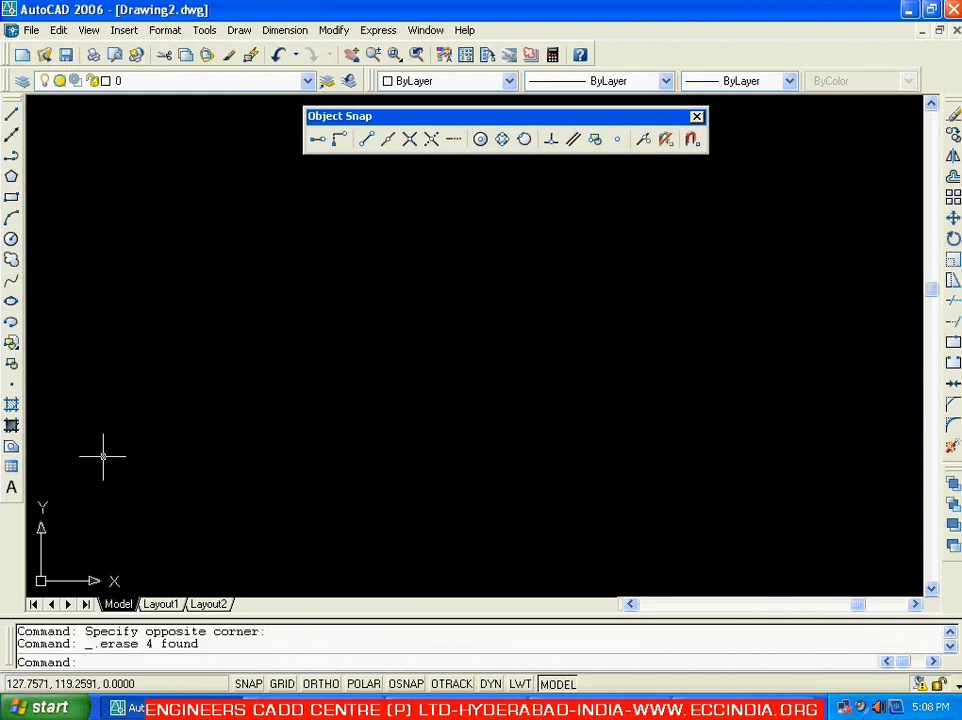
Draw three separate, similar-sized center-radius circles at the corners of a wide triangle, the upper right one about 35 in radius
left_click(250, 31)
mouse_move(288, 245)
left_click(392, 241)
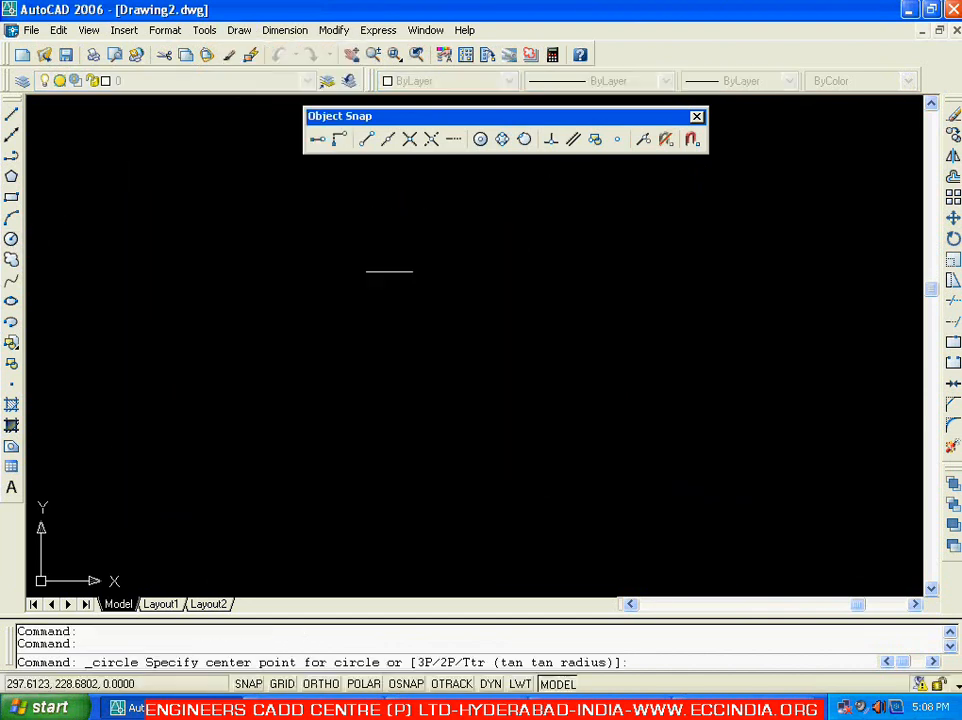
left_click(260, 380)
left_click(288, 322)
key("Return")
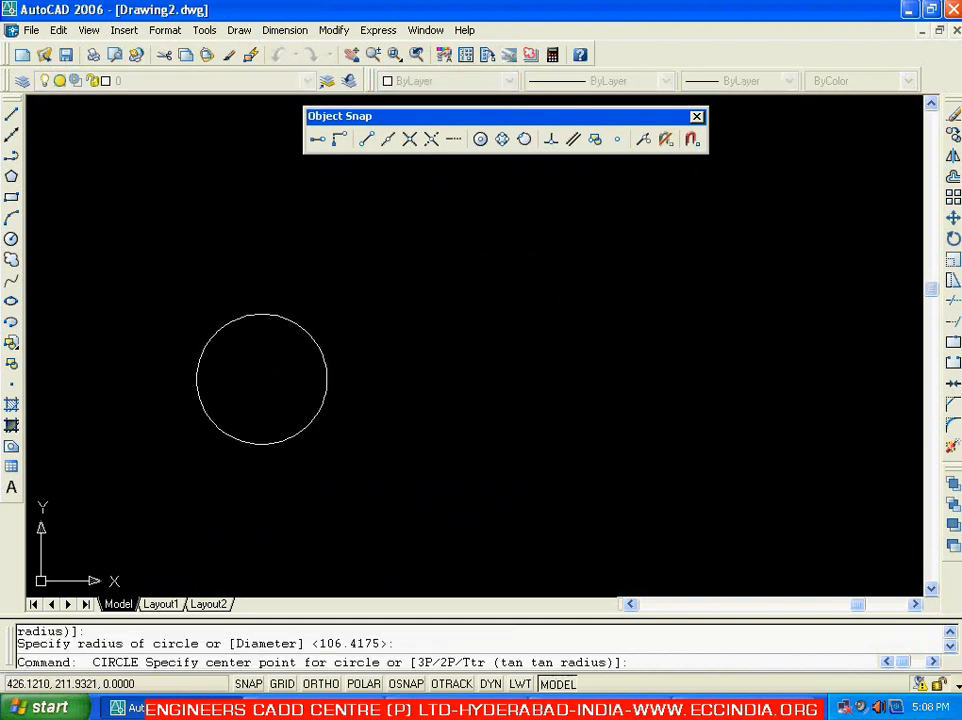
left_click(650, 281)
left_click(655, 223)
key("Return")
left_click(493, 546)
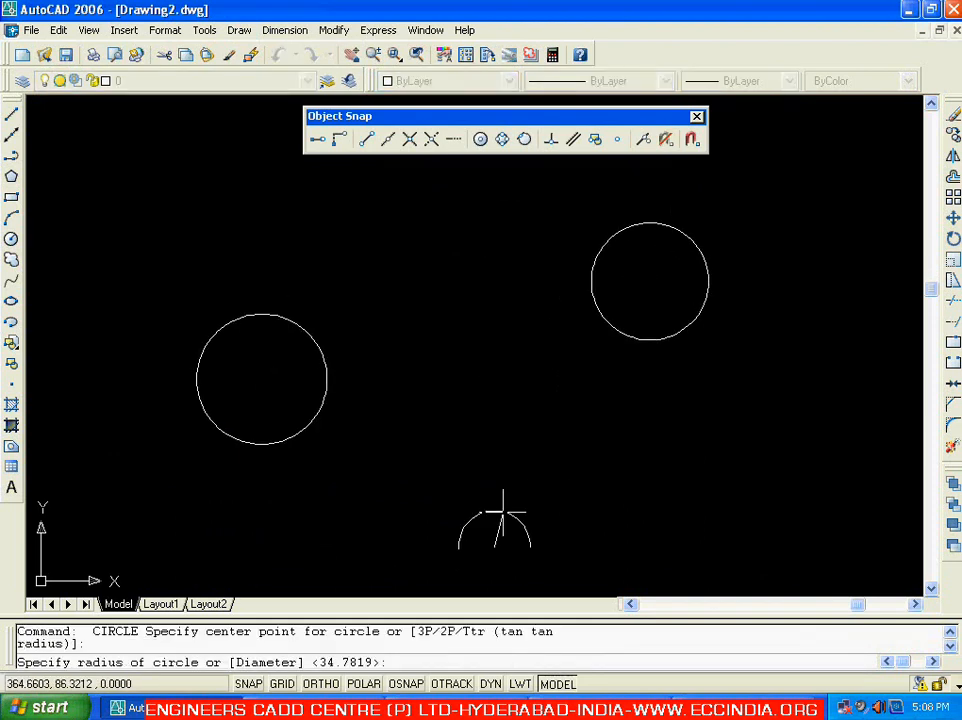
left_click(515, 481)
middle_click_drag(571, 429, 546, 410)
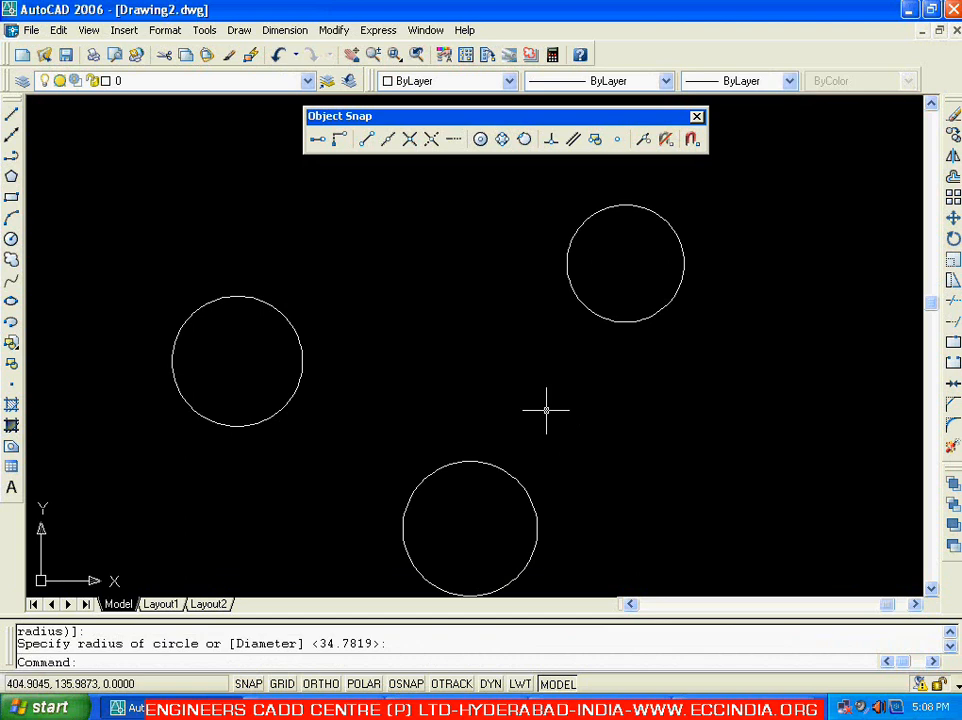
Draw a larger Tan, Tan, Tan circle between the three small circles, tangent to the inner-facing side of each
left_click(239, 30)
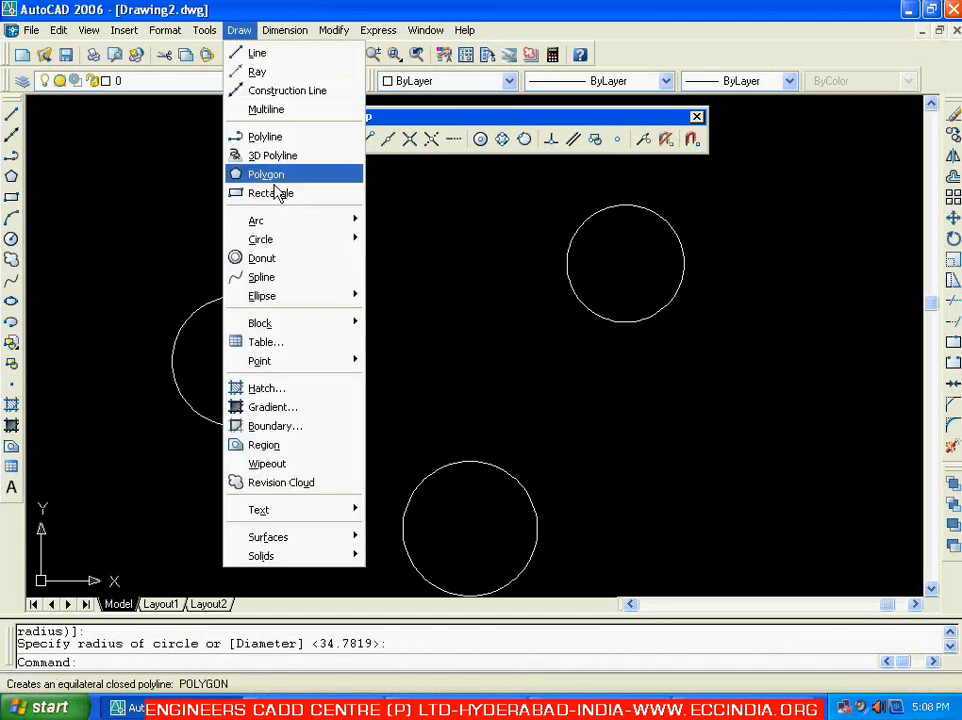
mouse_move(290, 245)
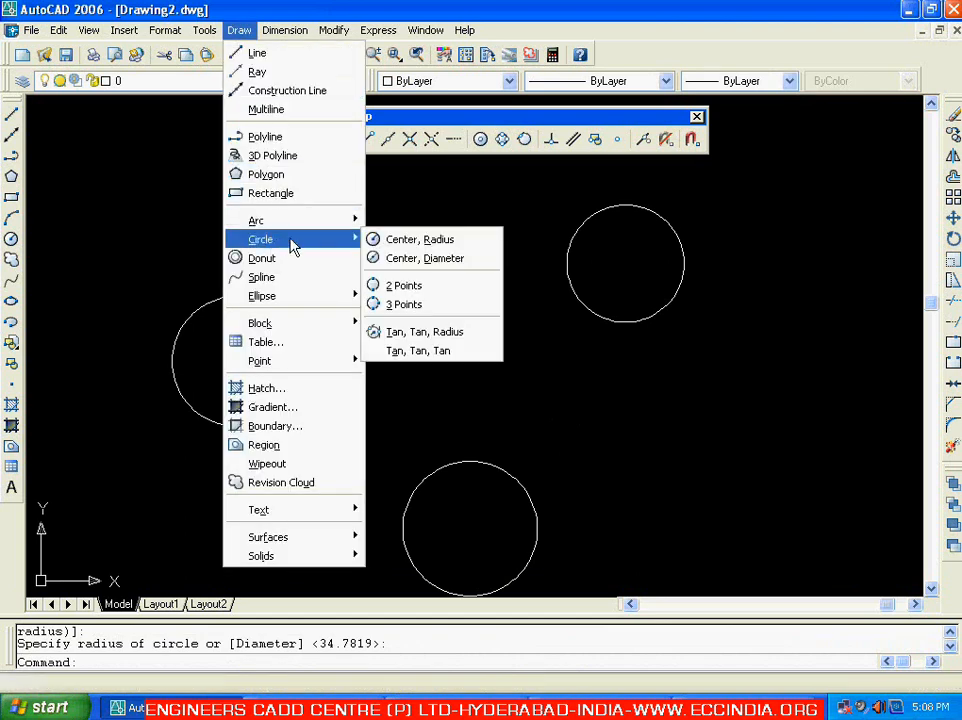
left_click(437, 352)
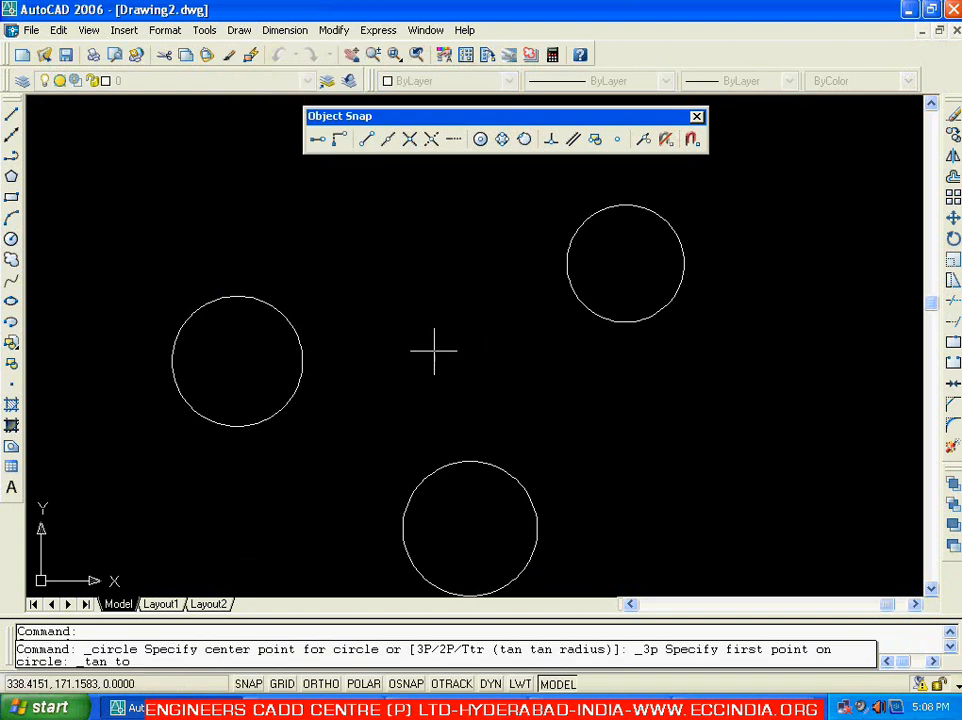
left_click(297, 322)
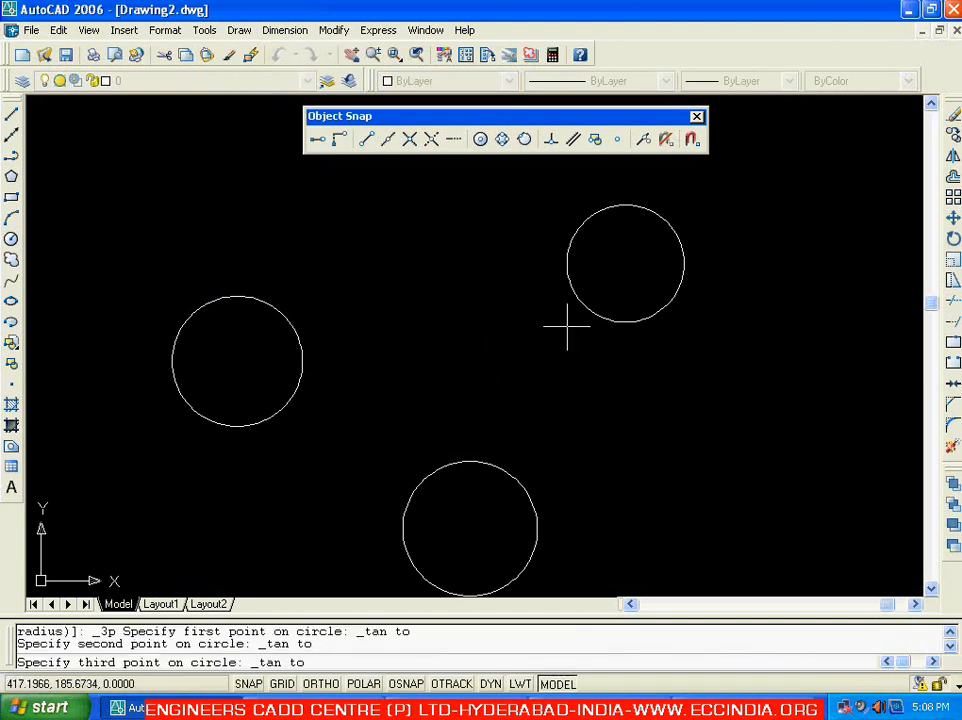
left_click(569, 286)
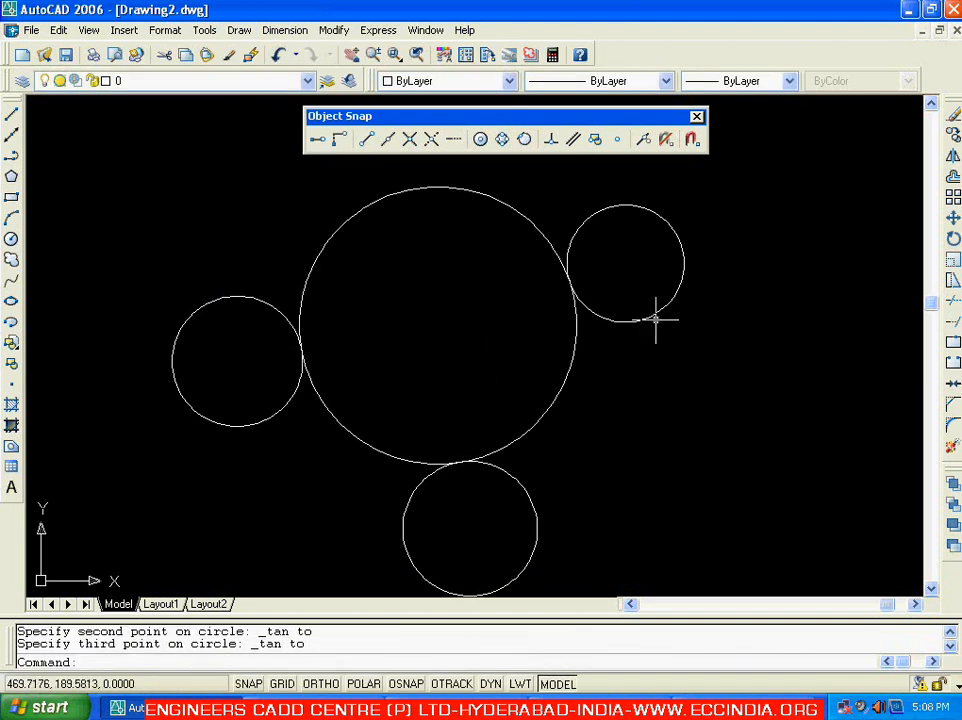